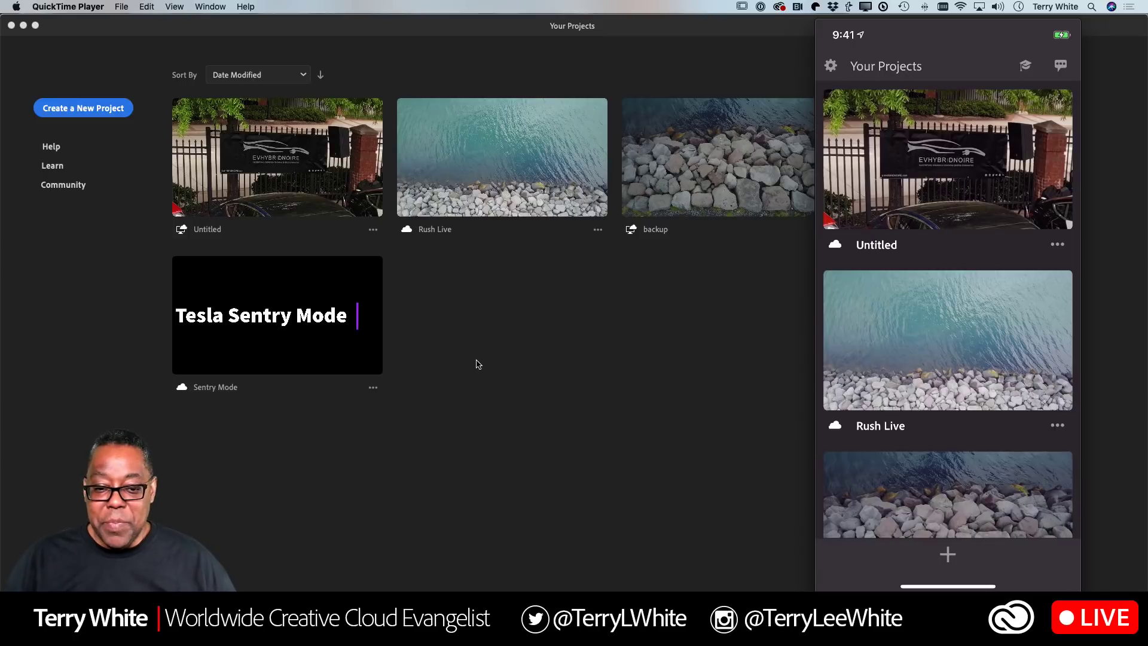
- In Premiere Rush, start a new project named Earth Day 2019 and browse Dropbox to Demo Files > EVHybridNoire-Earthday2019
click(477, 361)
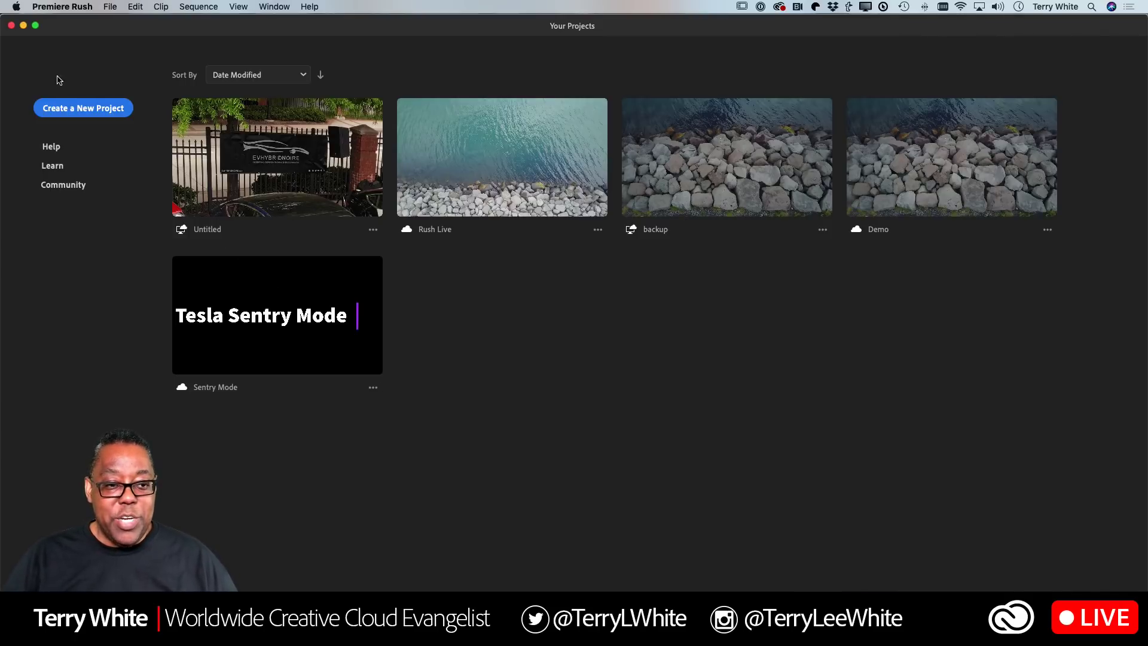
click(86, 109)
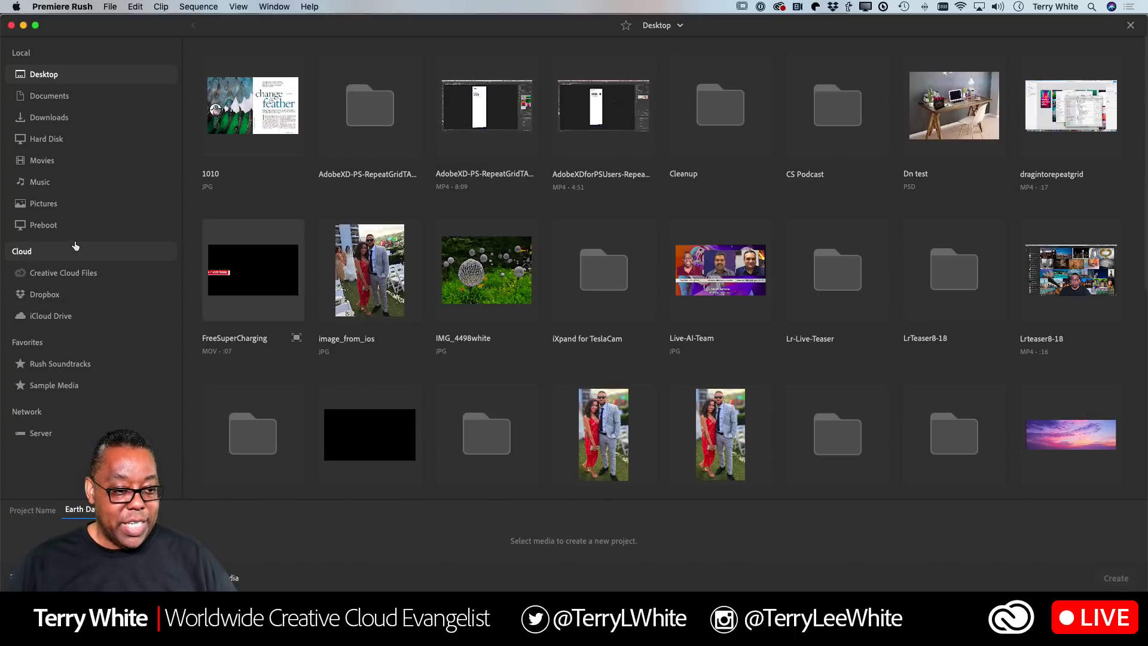
click(78, 294)
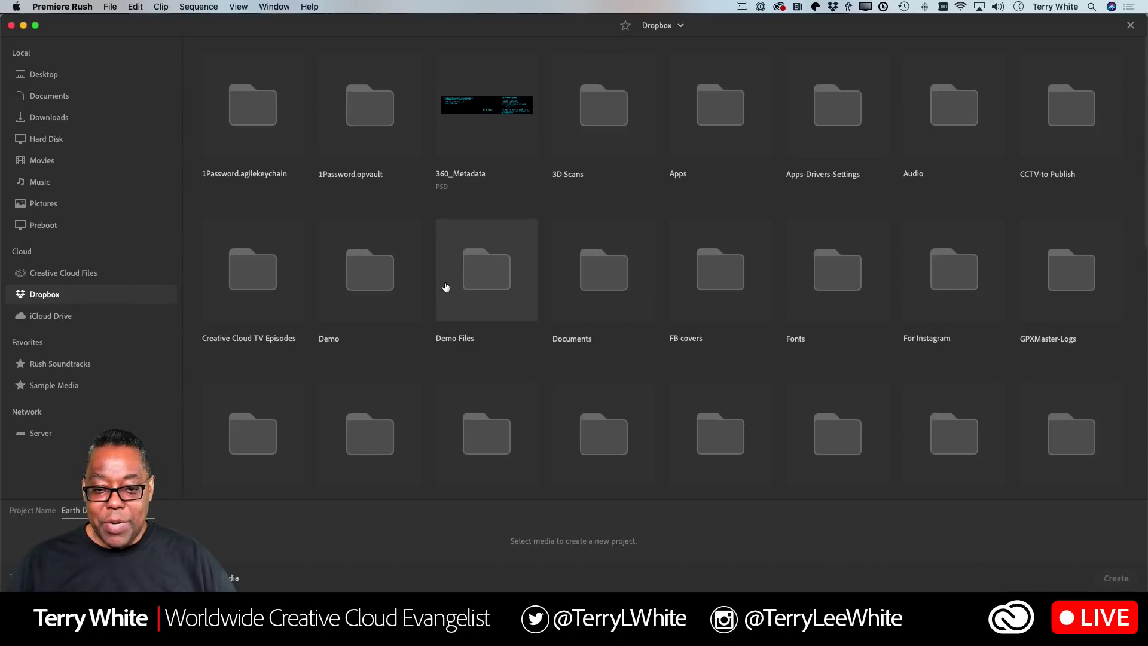
double_click(474, 279)
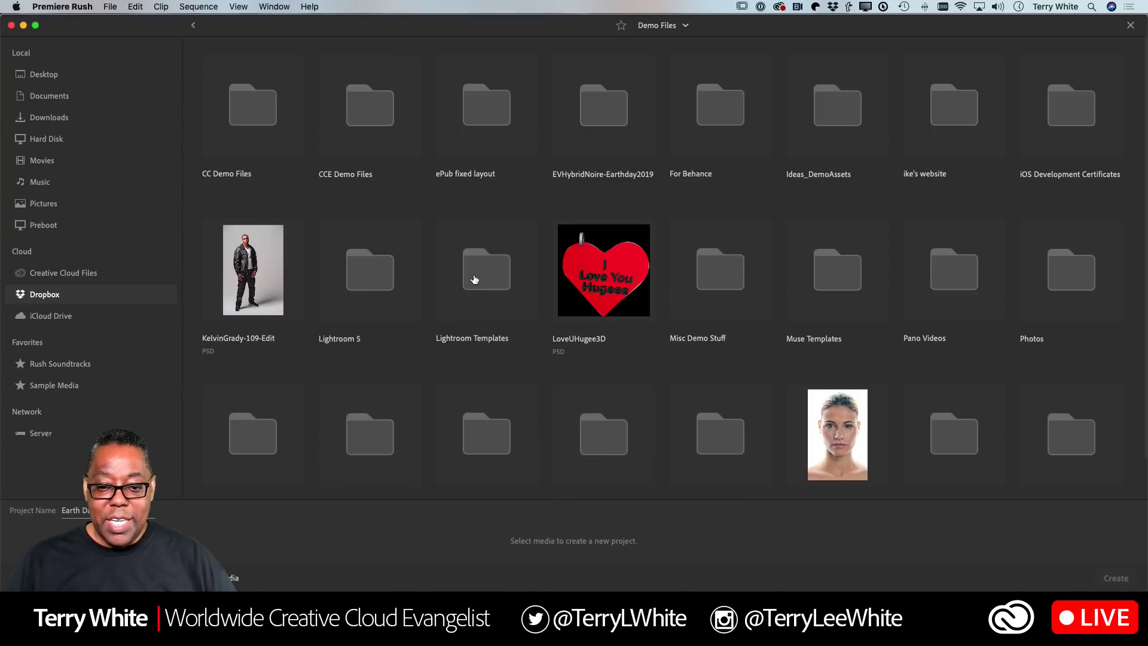
double_click(602, 115)
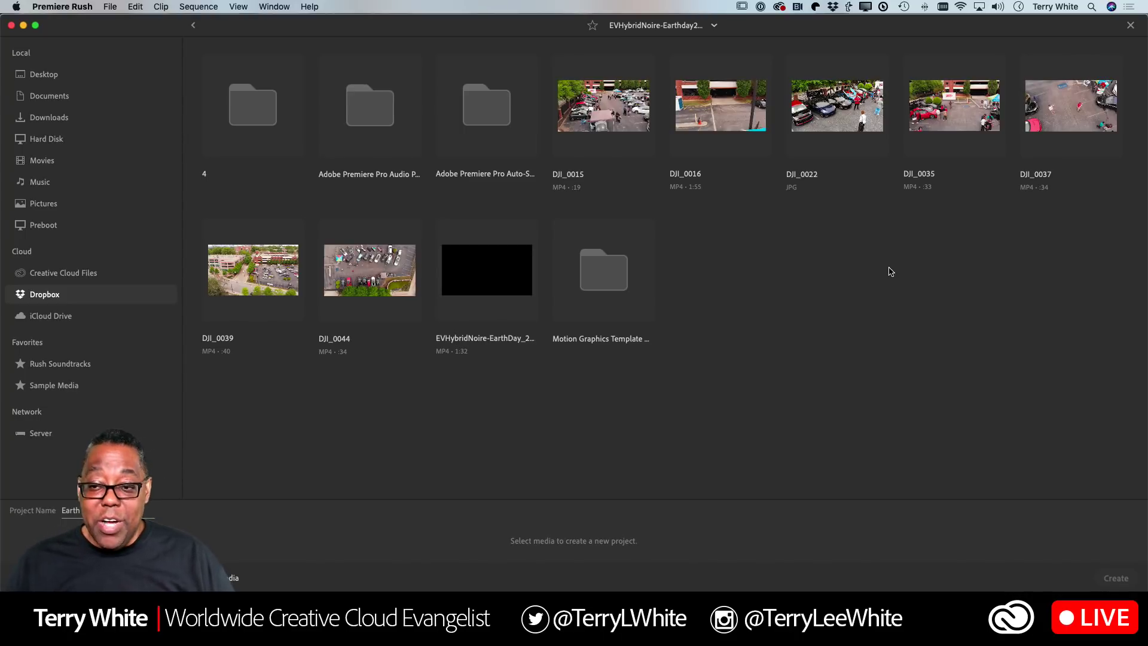
- Select DJI_0022, DJI_0044, DJI_0015, DJI_0016 and DJI_0039 in that order and create the project from them
click(878, 172)
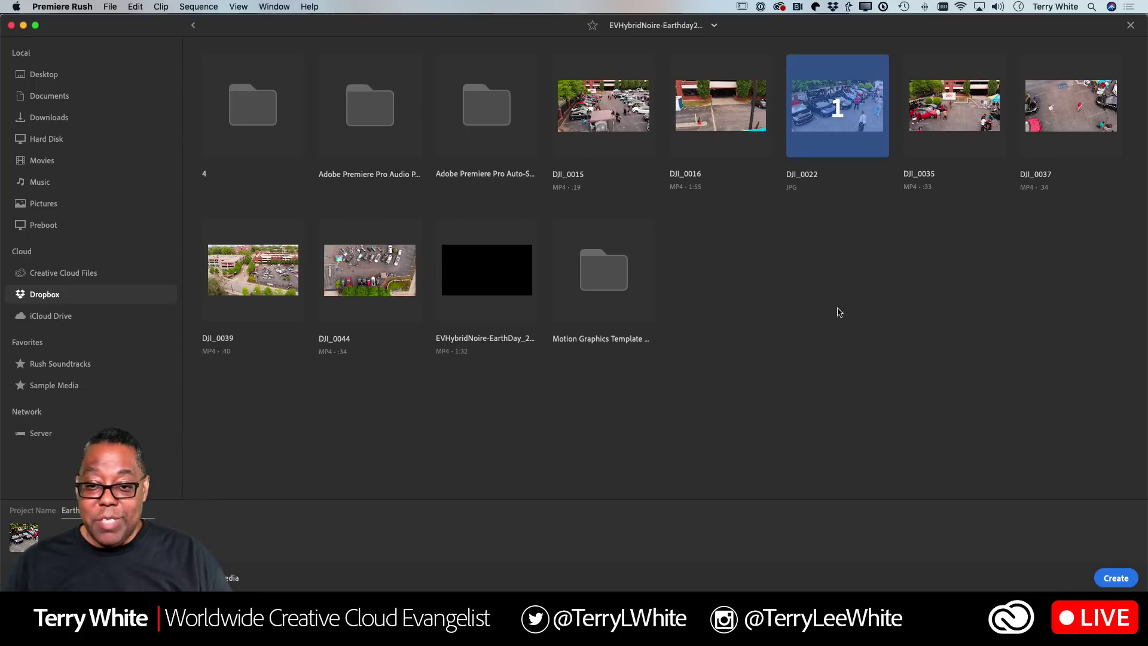
mouse_move(614, 127)
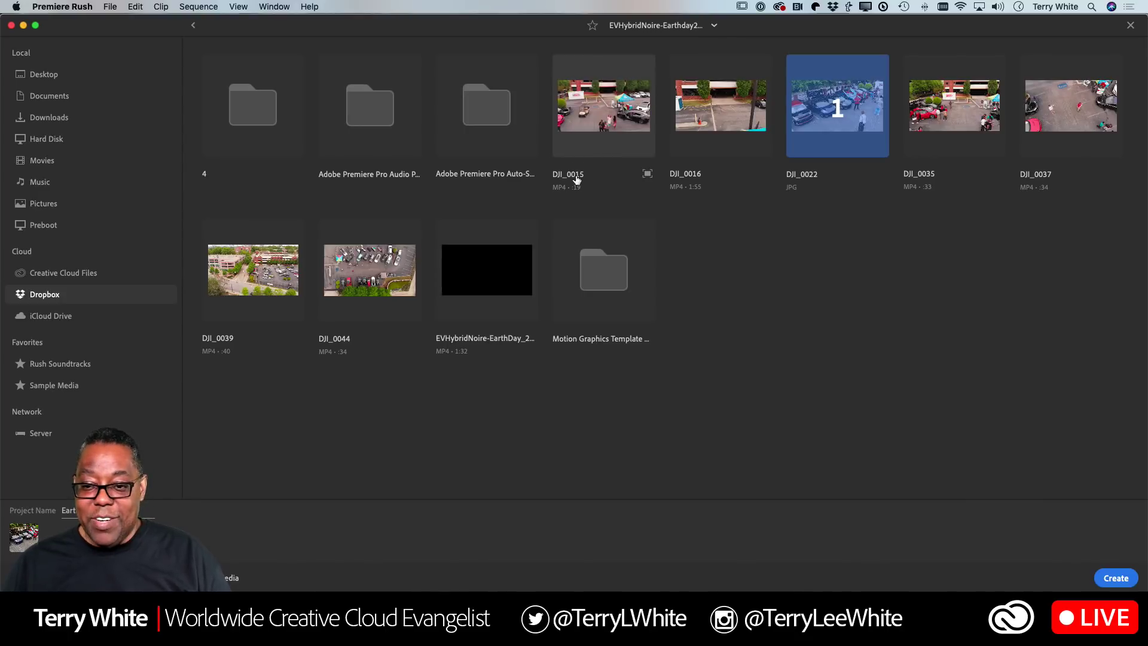
mouse_move(700, 180)
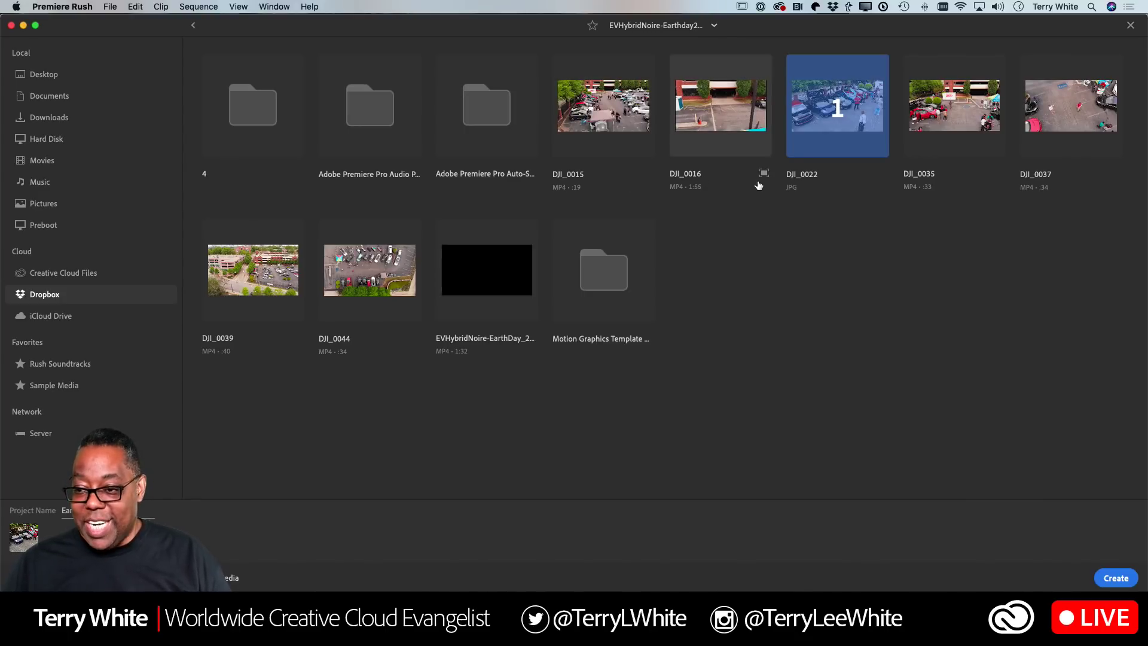
mouse_move(445, 320)
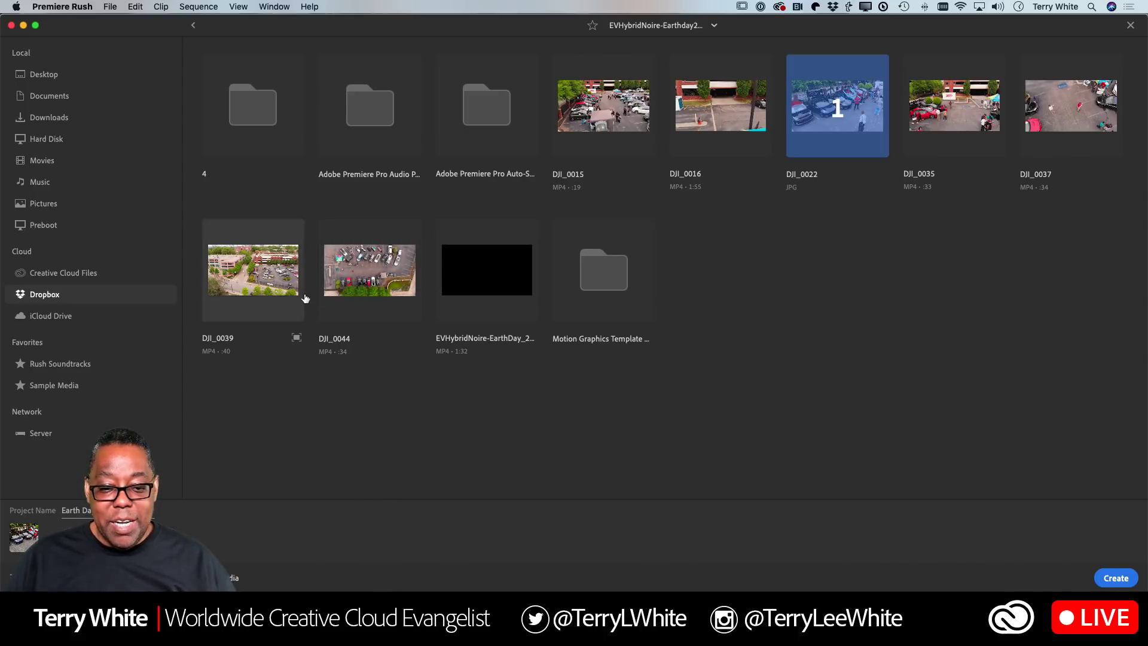
click(351, 309)
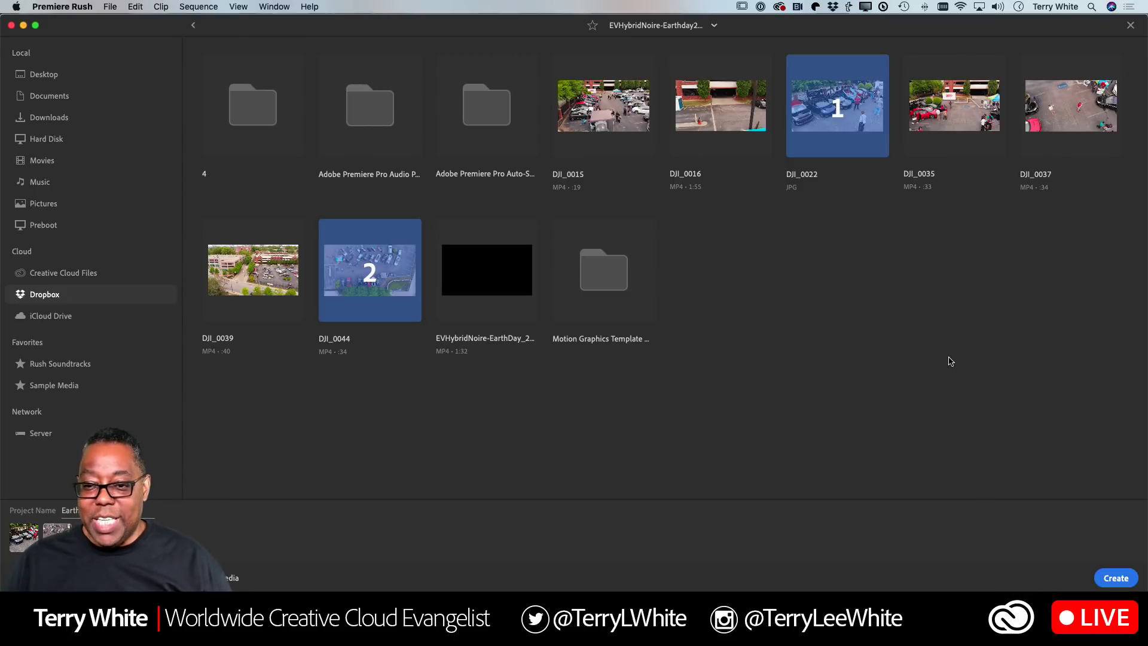
mouse_move(653, 183)
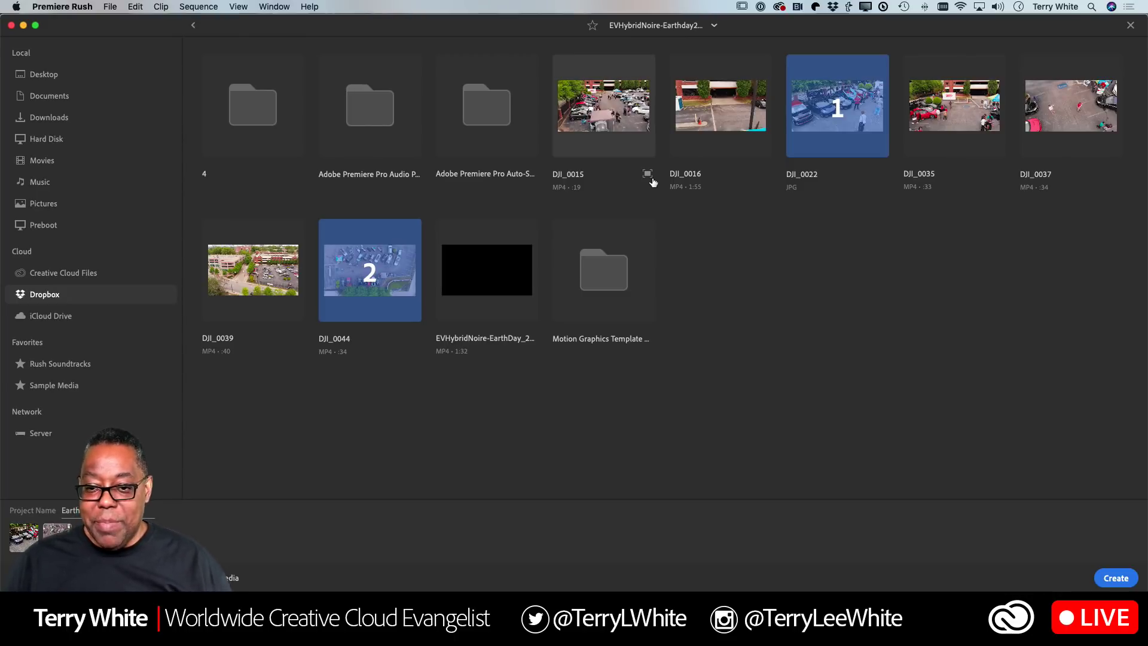
click(629, 134)
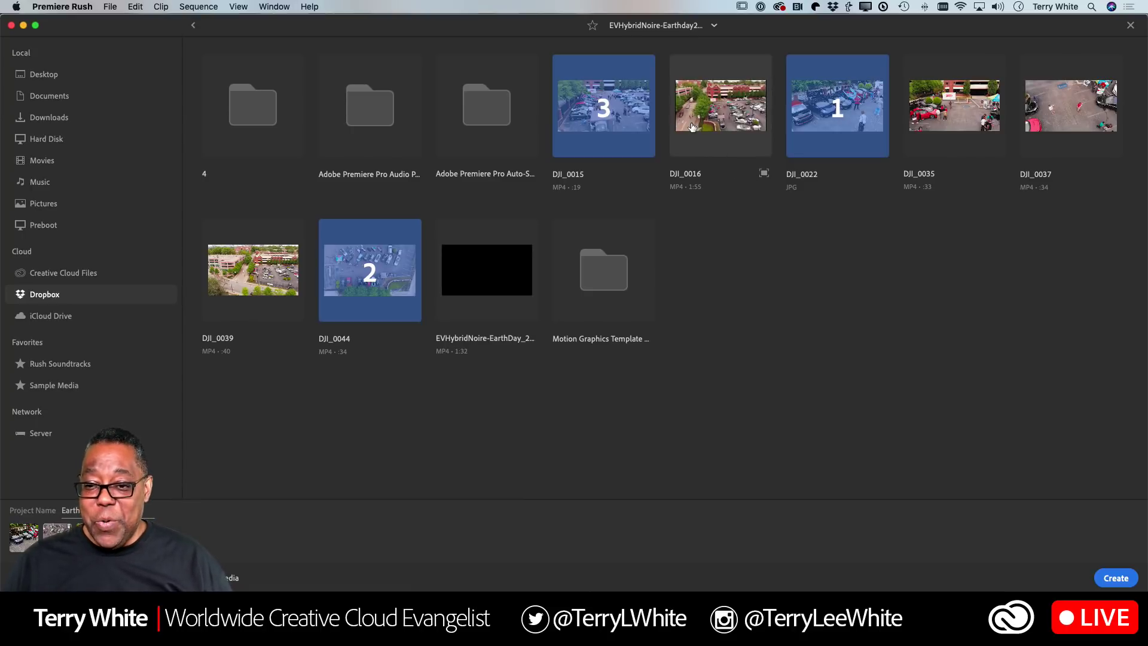
click(732, 128)
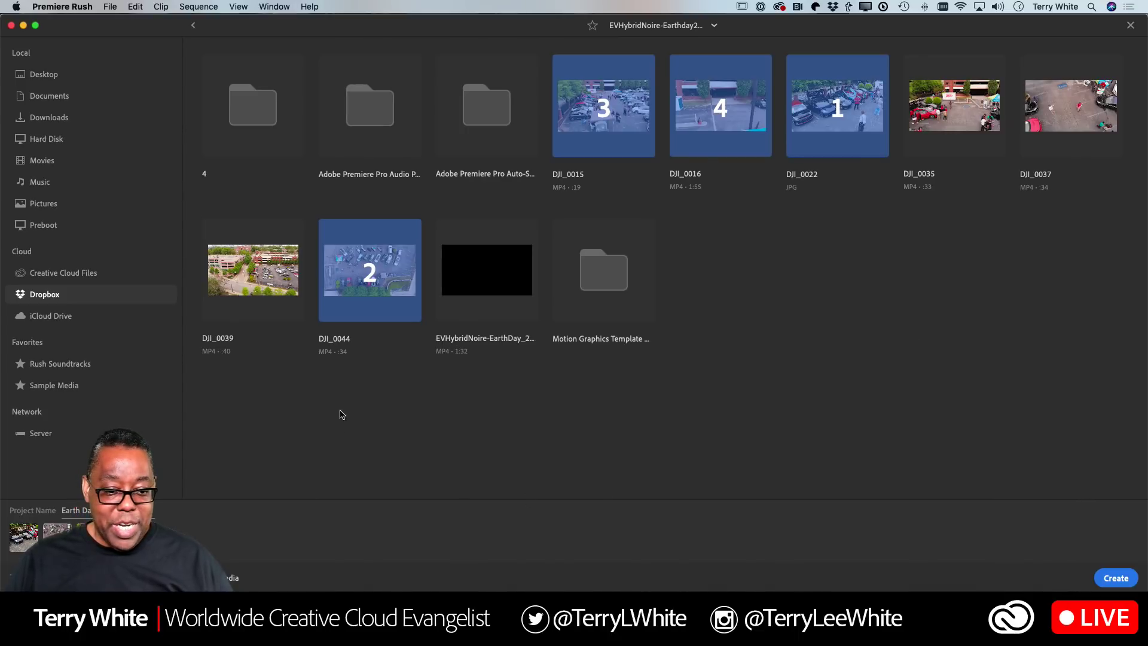
click(267, 293)
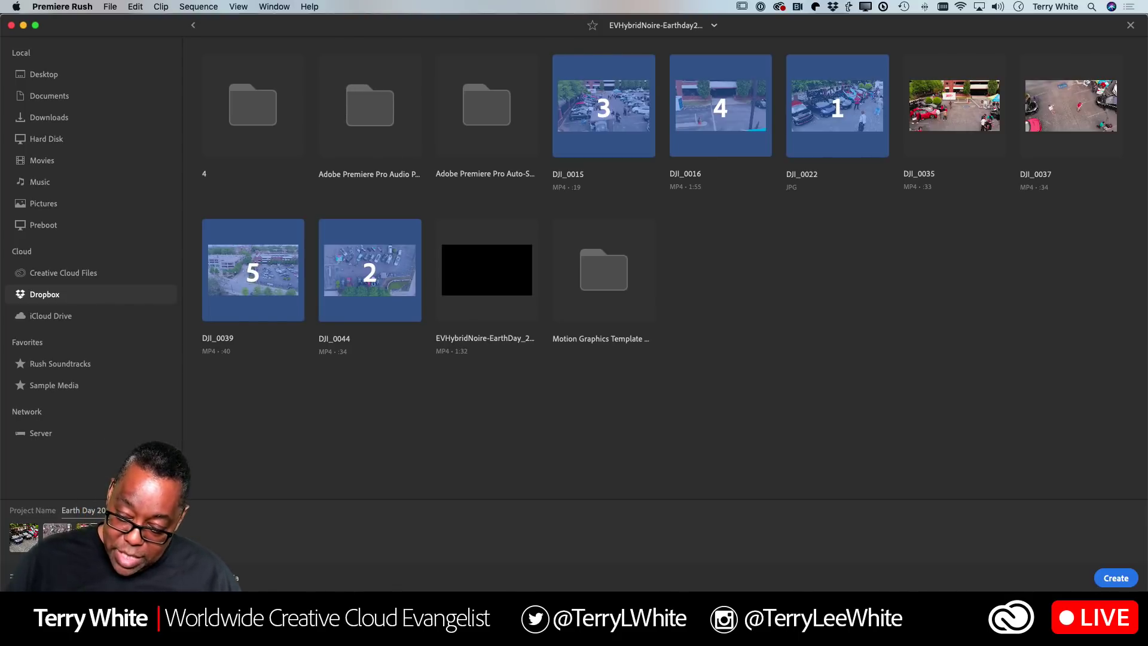
click(1115, 577)
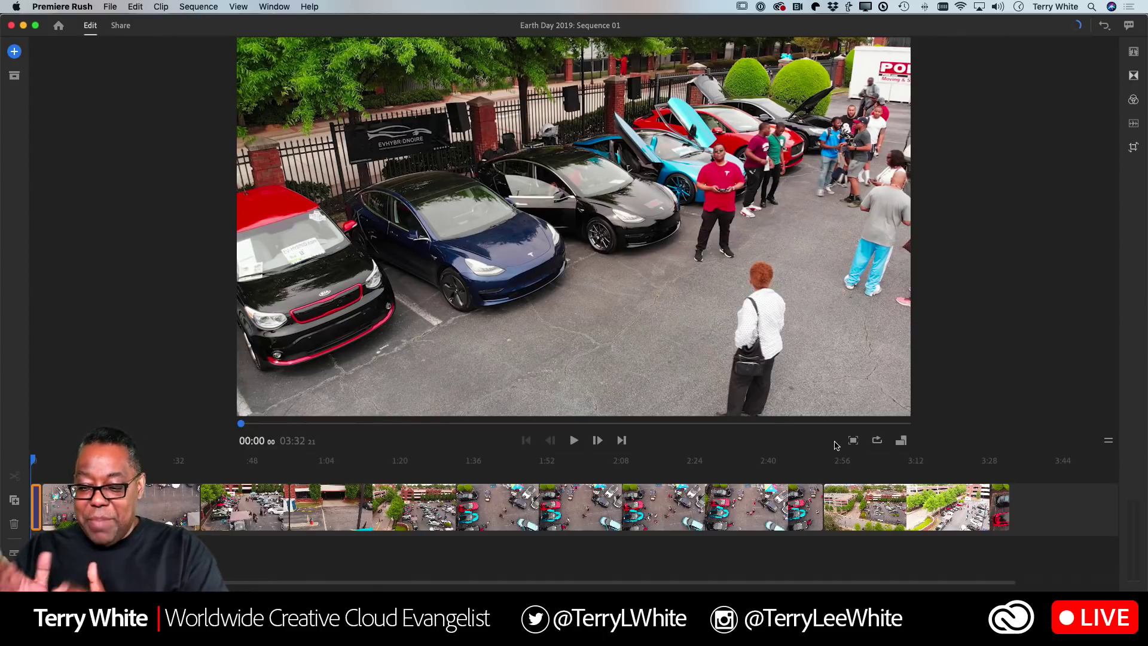
- Play the transition from the opening photo into the overhead clip, and return the playhead to the sequence start
click(574, 440)
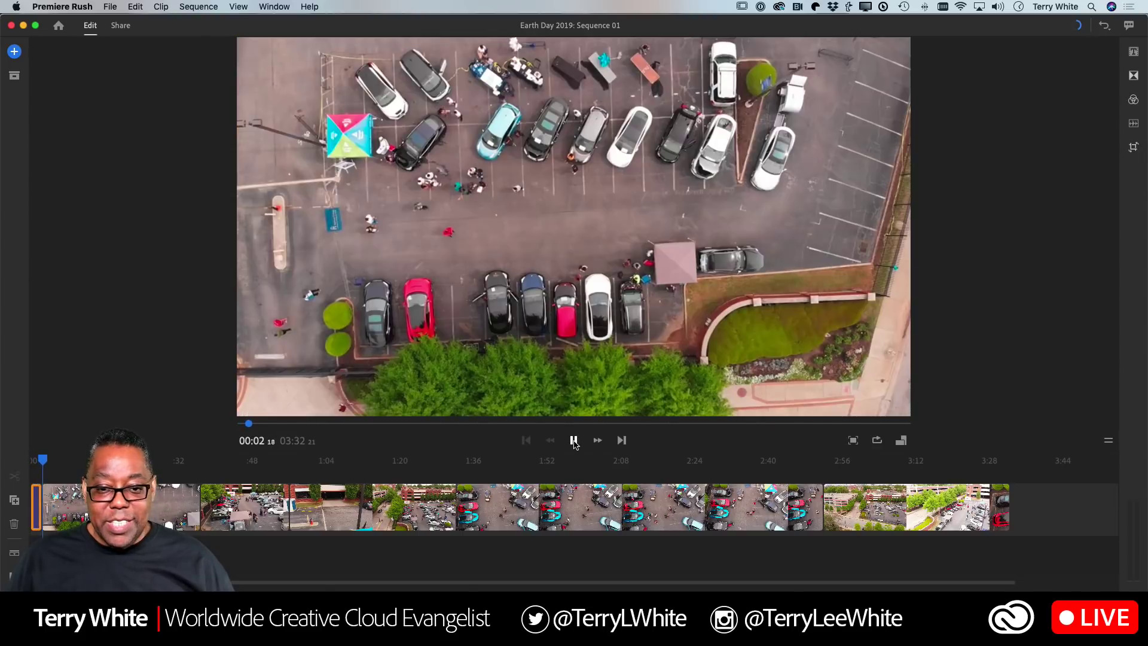
click(574, 441)
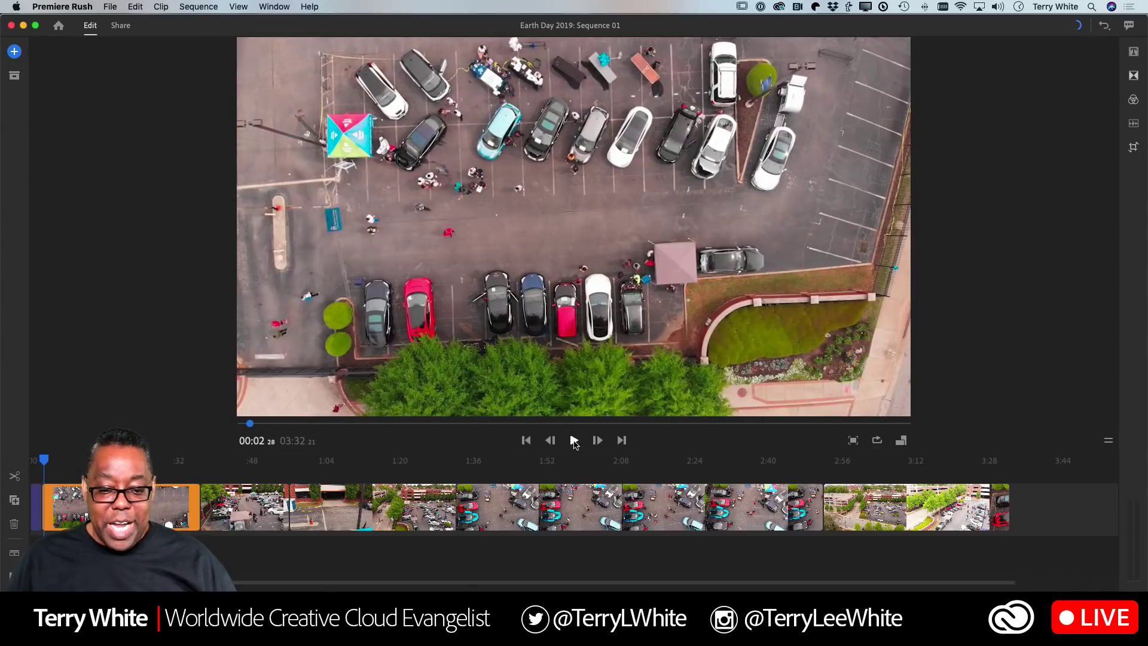
drag(44, 464, 42, 463)
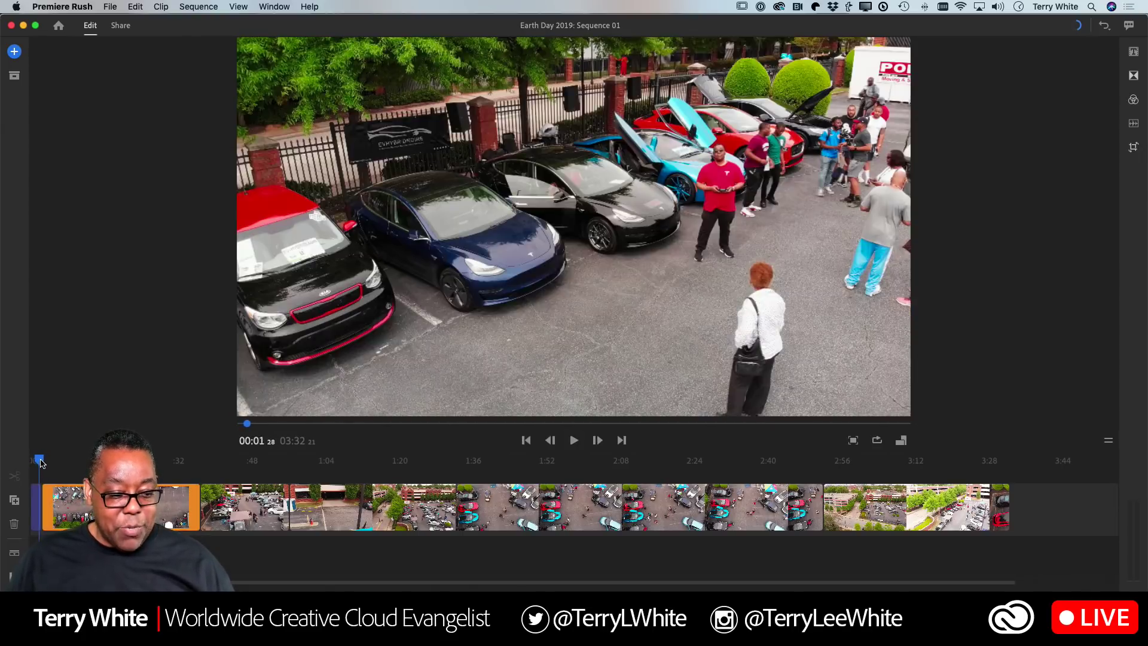
click(33, 496)
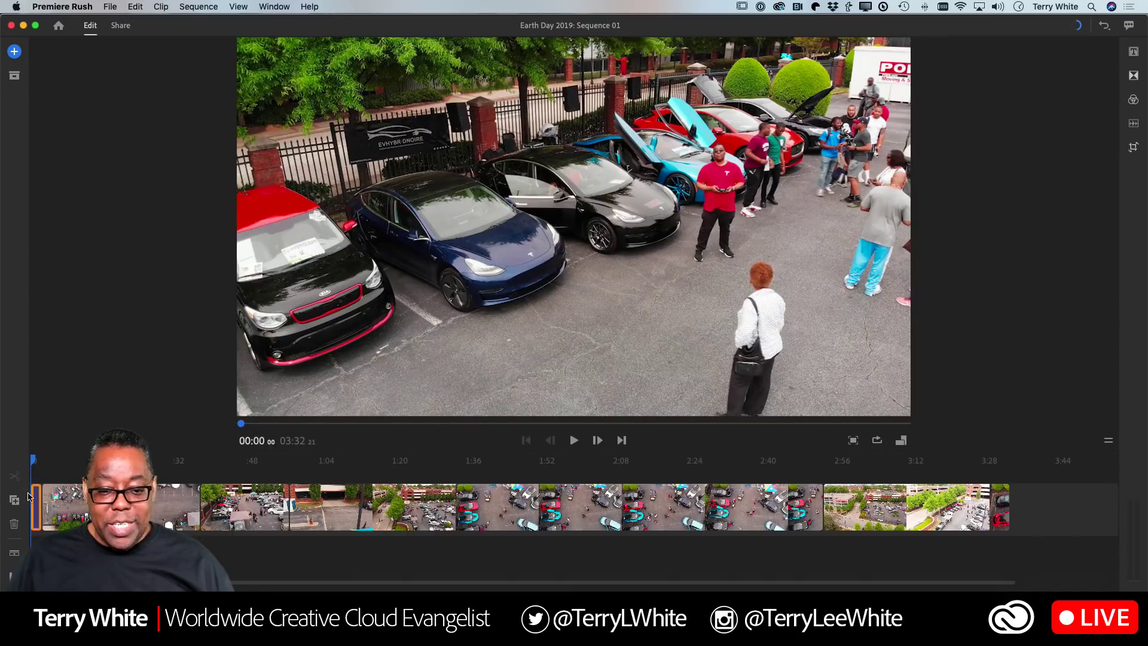
- Enlarge the opening photo well beyond the frame and reposition it to feature the EVHybridNoire banner and the blue car
click(349, 371)
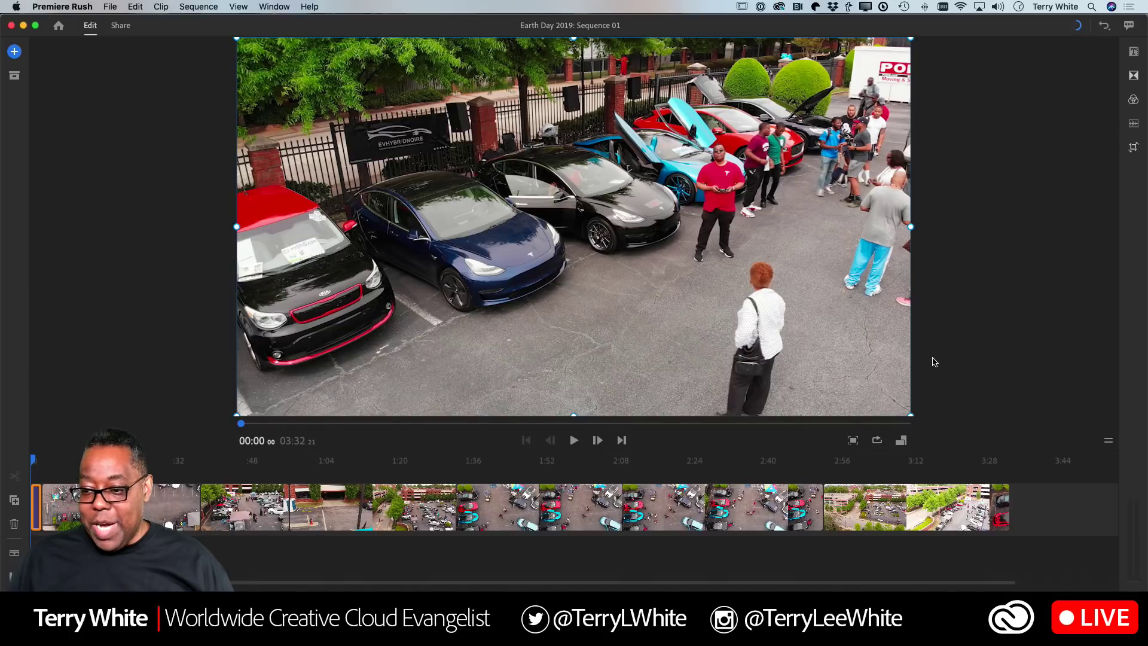
drag(910, 415, 1095, 520)
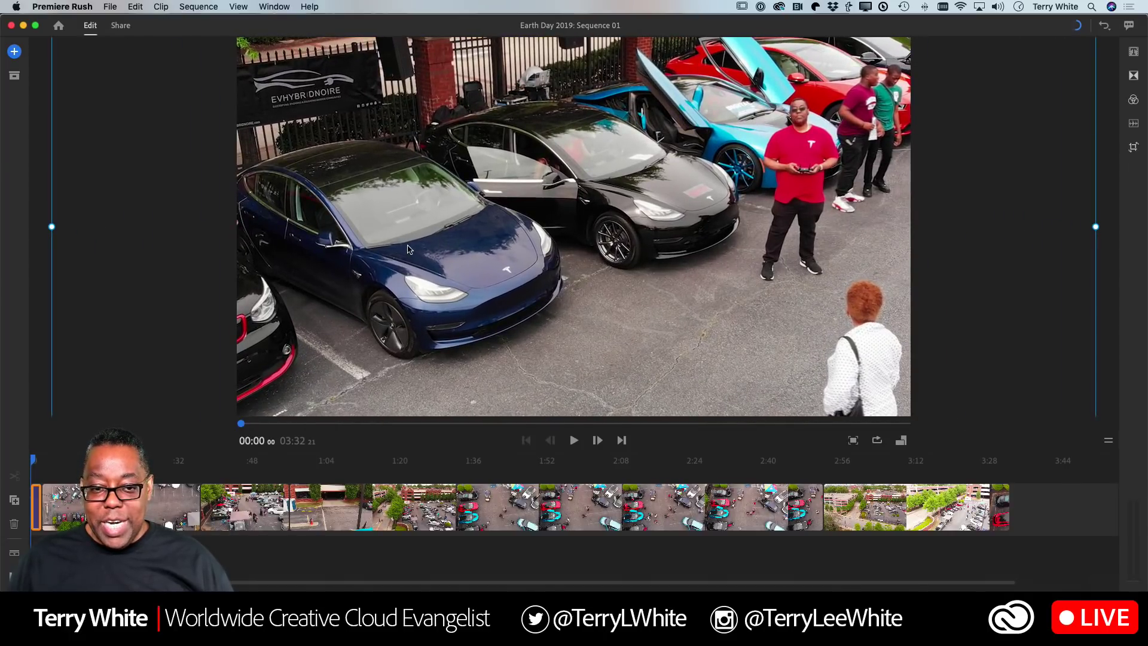
drag(409, 249, 128, 299)
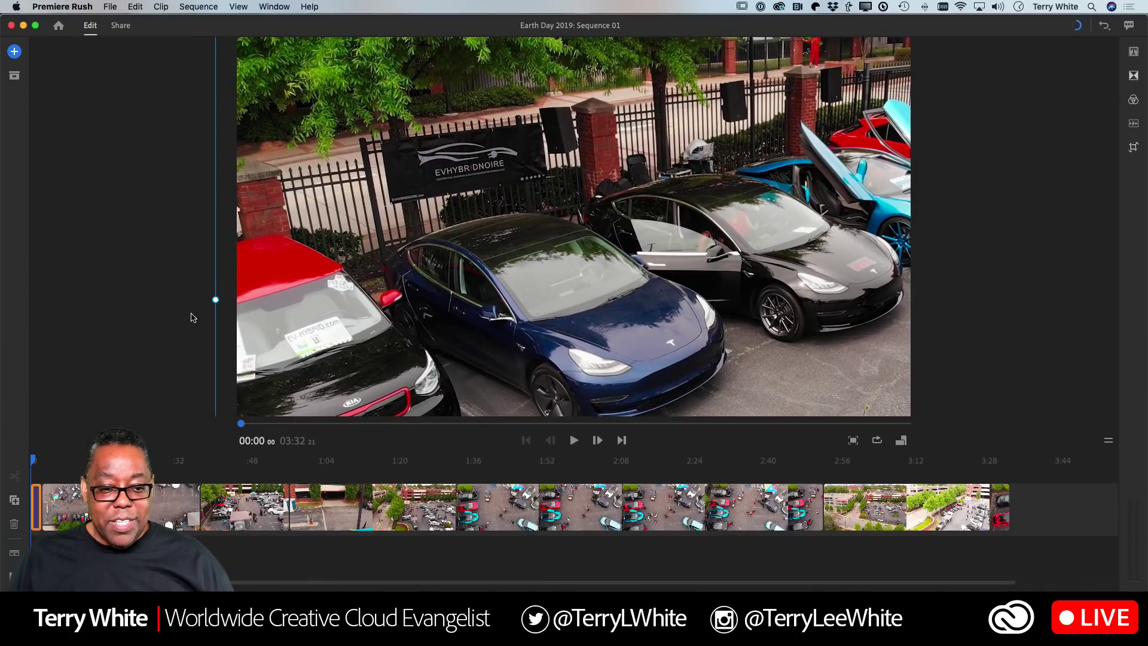
drag(217, 300, 2, 307)
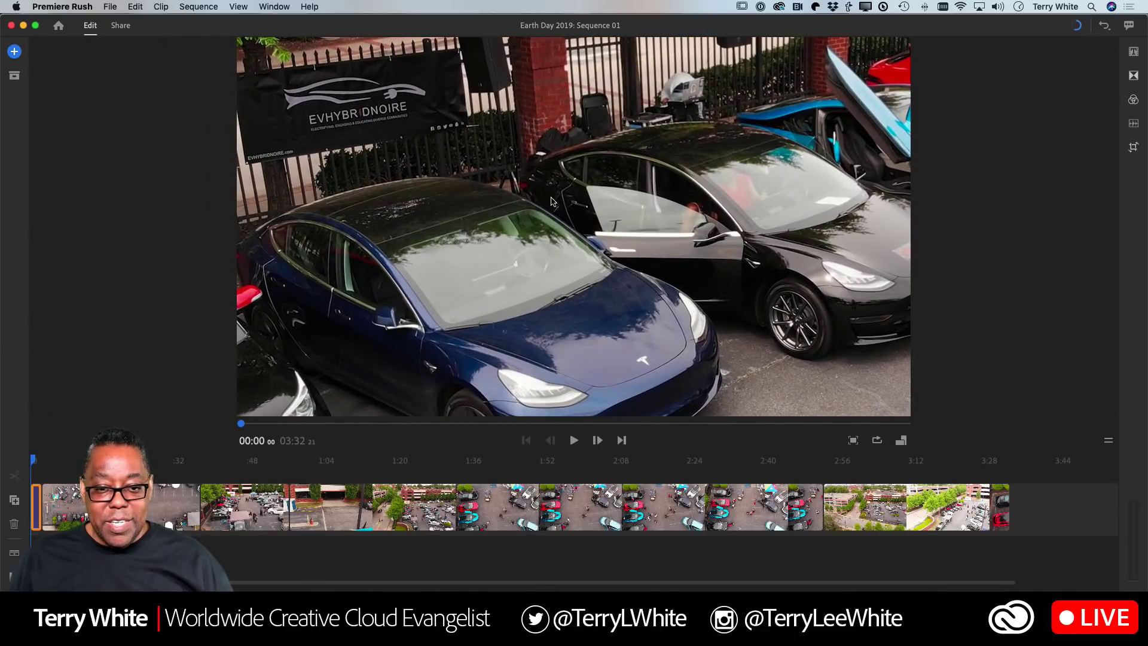
drag(552, 201, 313, 350)
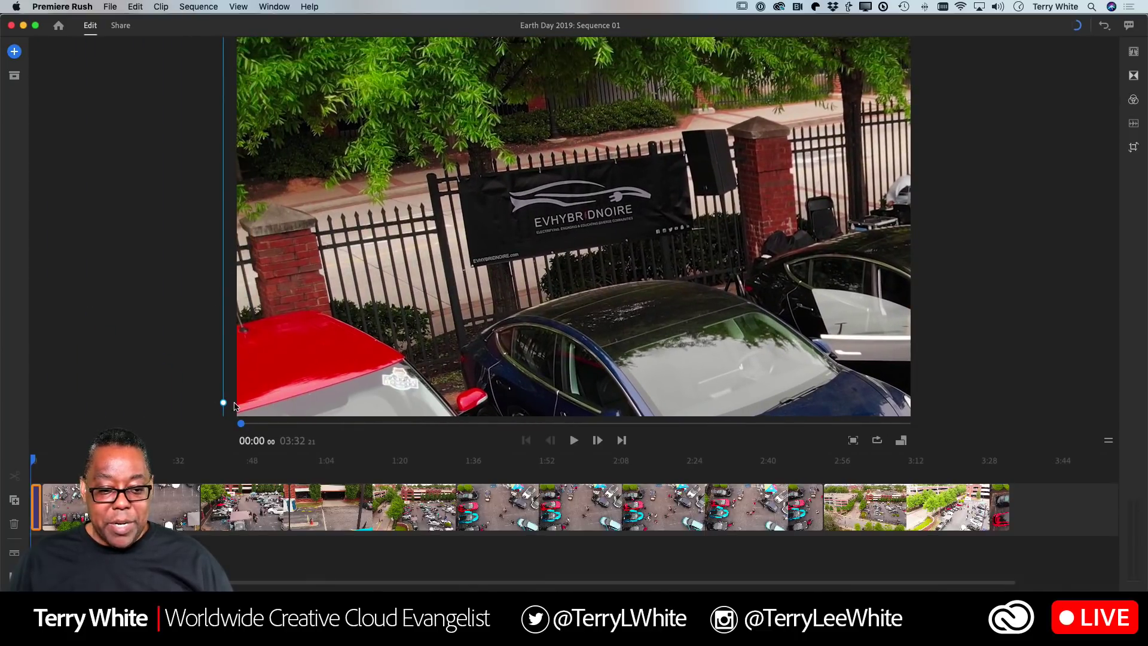
drag(224, 403, 3, 402)
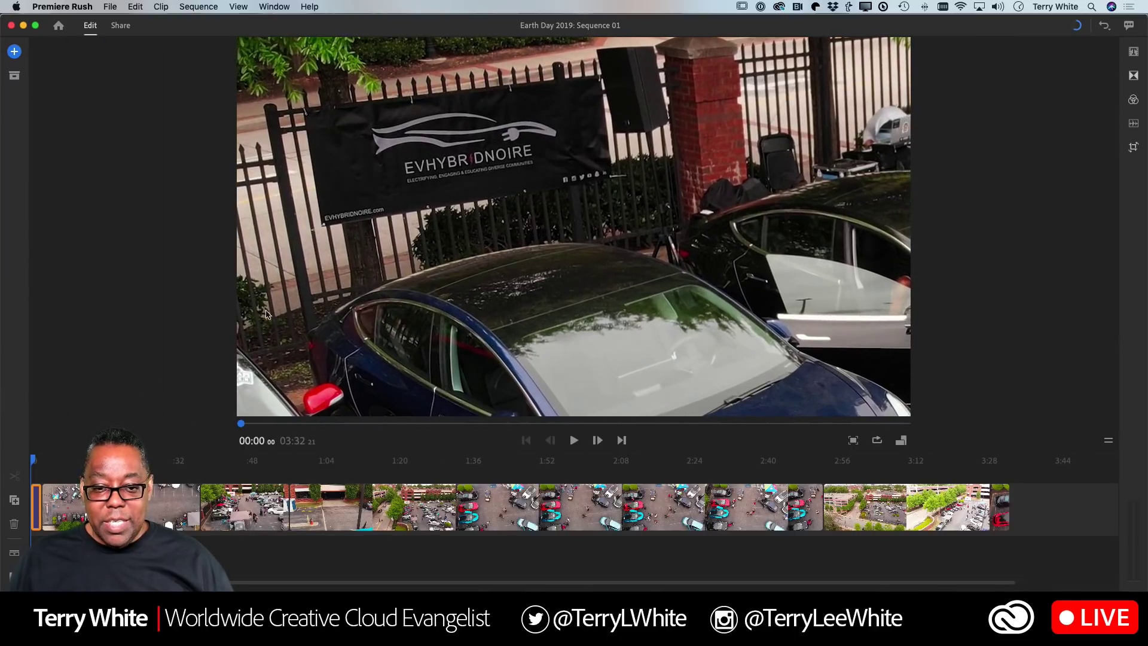
- Scale the opening photo up further and rotate it so the EVHybridNoire banner sits level and centred in the frame
drag(376, 290, 488, 327)
drag(350, 312, 364, 312)
drag(191, 393, 24, 400)
drag(502, 233, 499, 354)
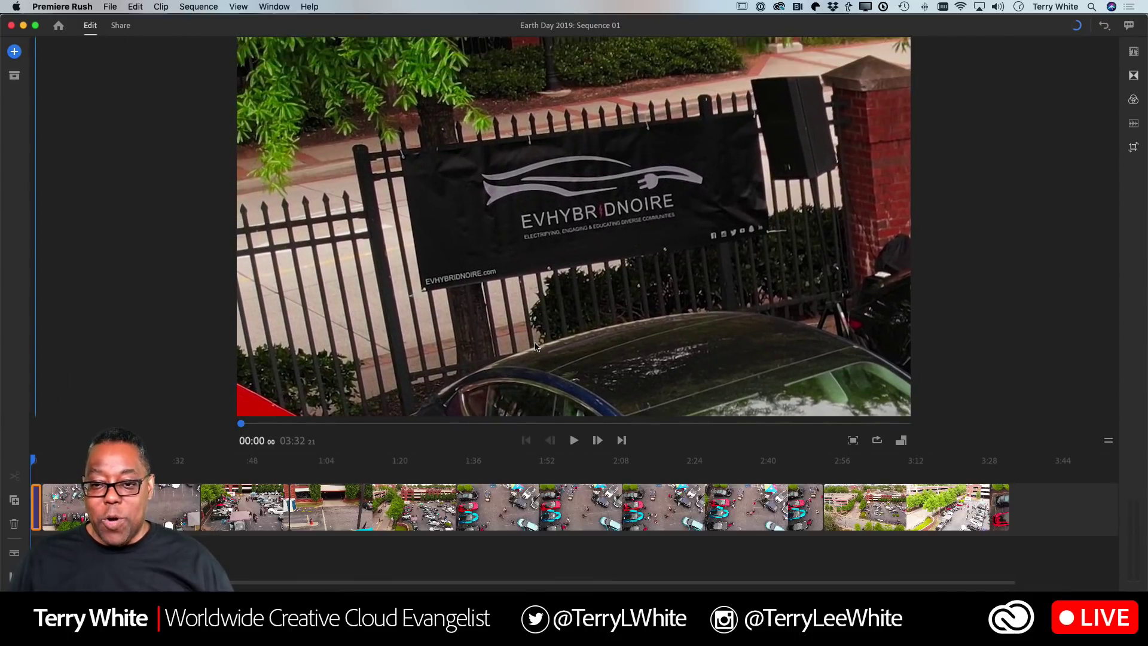
drag(386, 352, 119, 419)
drag(102, 378, 2, 403)
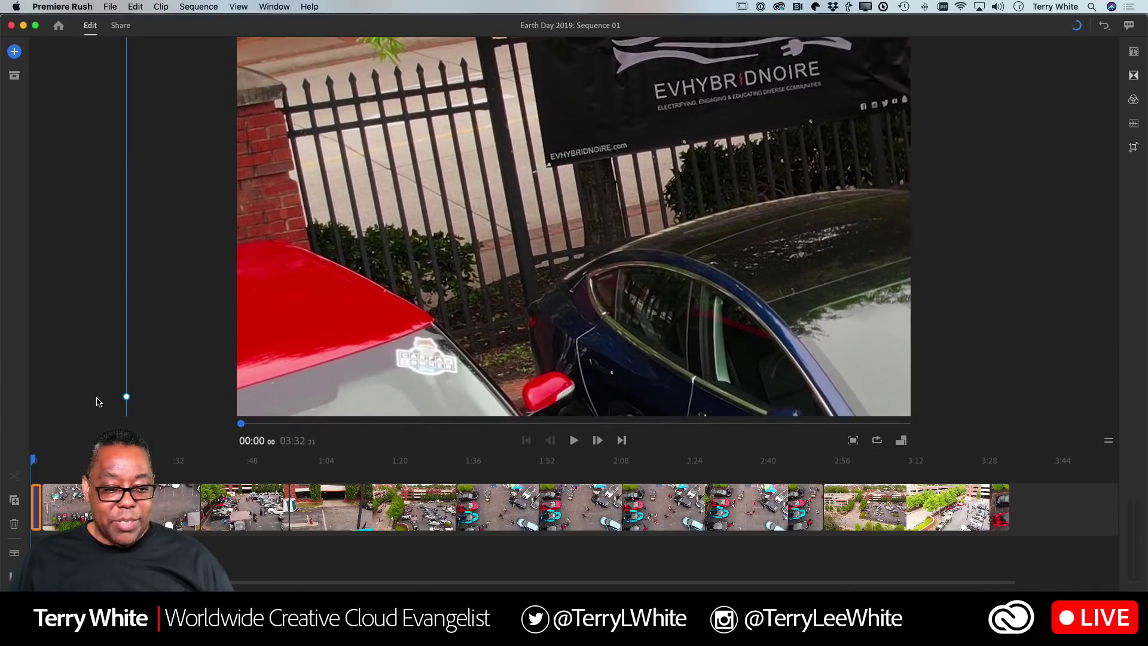
drag(112, 398, 121, 214)
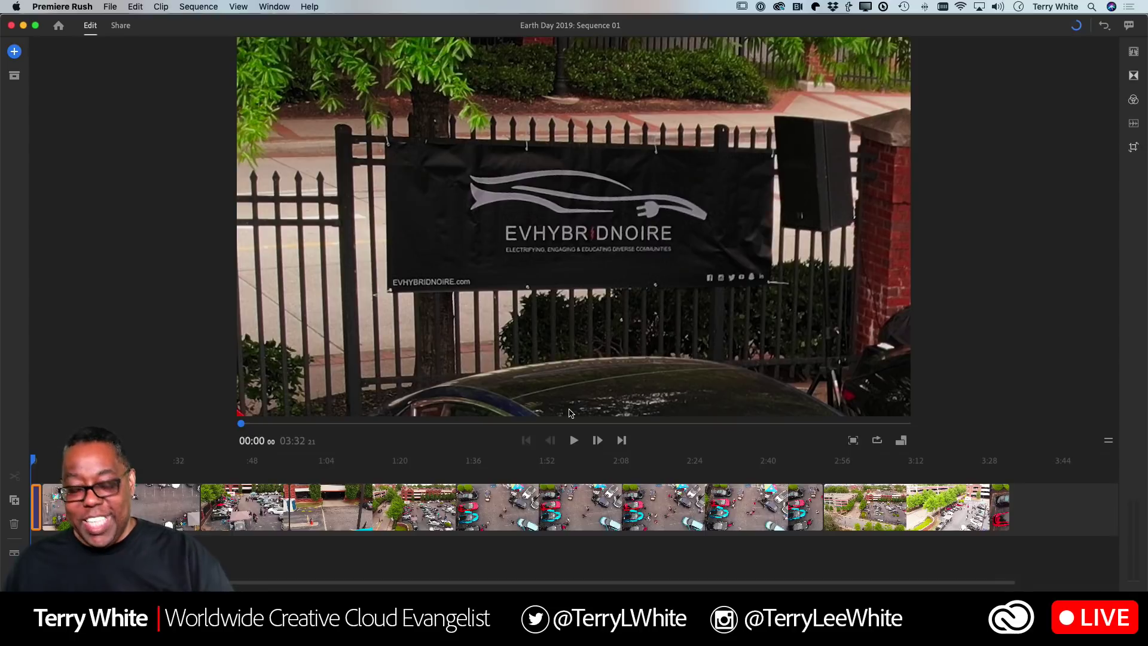
key(space)
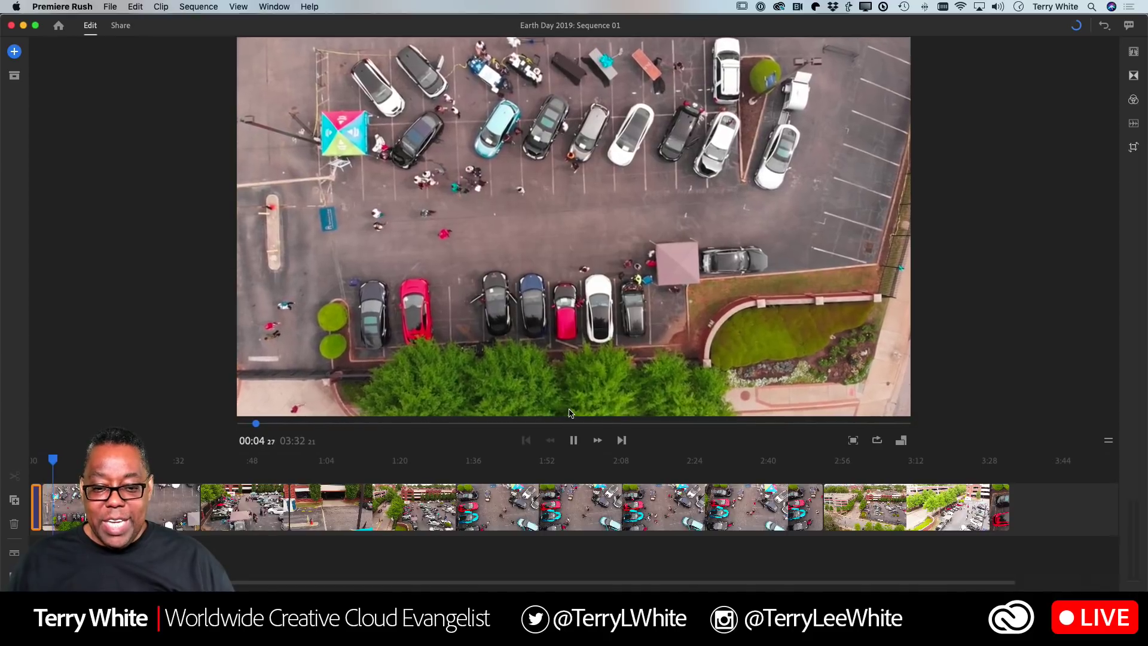
key(space)
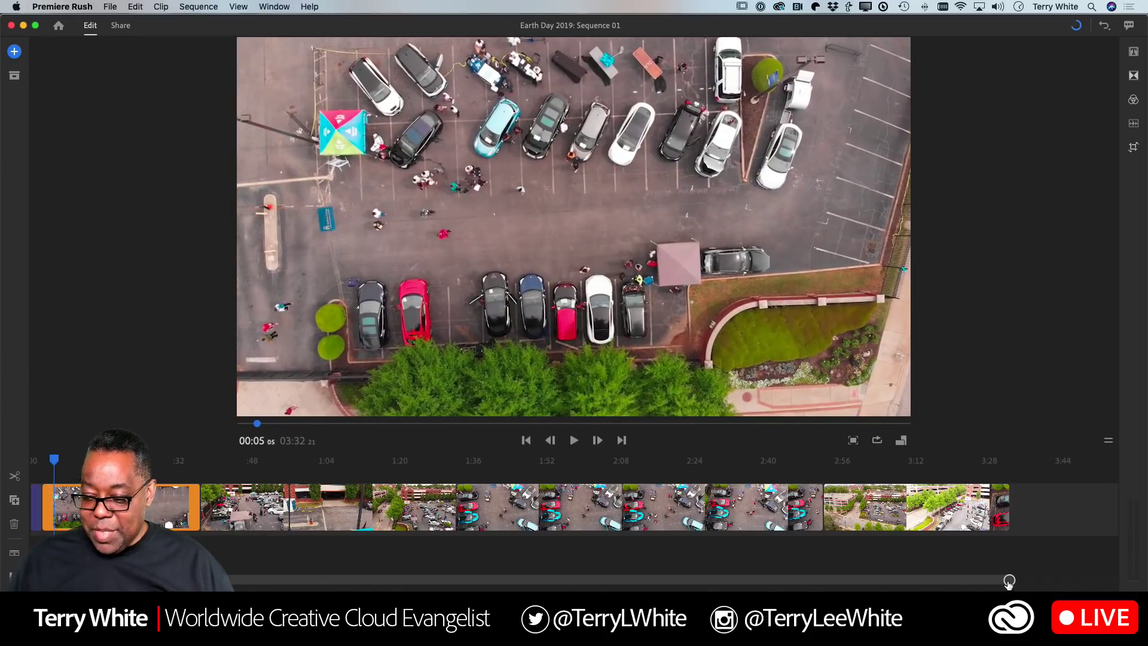
- Trim about 6.5 seconds off the start of the overhead parking-lot clip DJI_0044 and play the sequence from the beginning
drag(1009, 583, 795, 583)
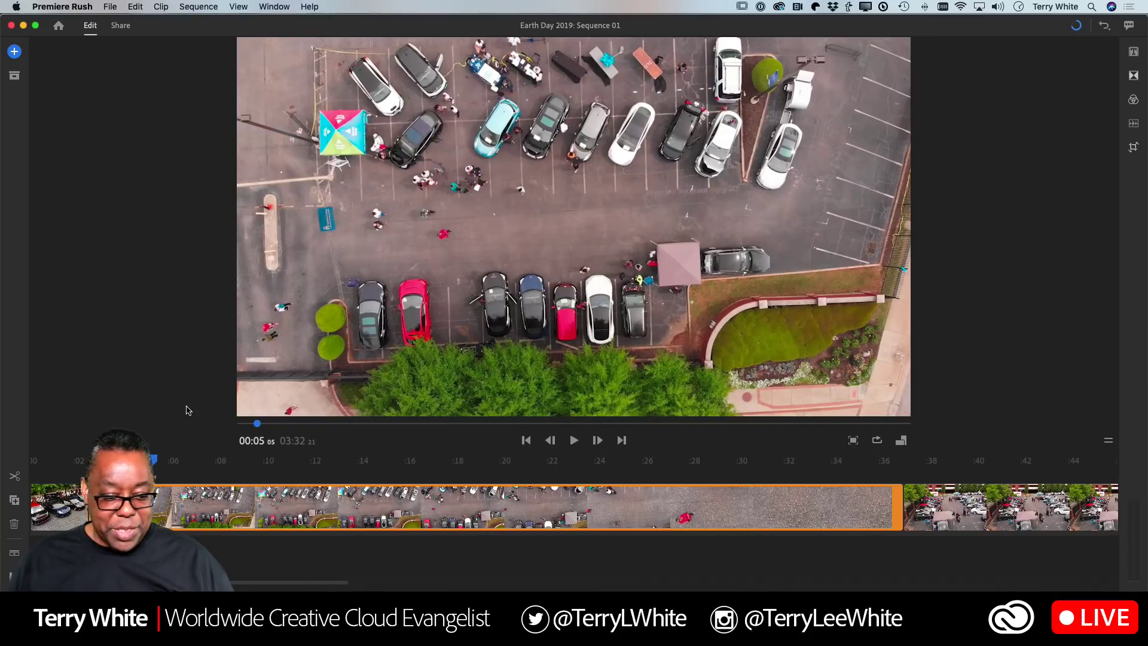
drag(154, 462, 110, 462)
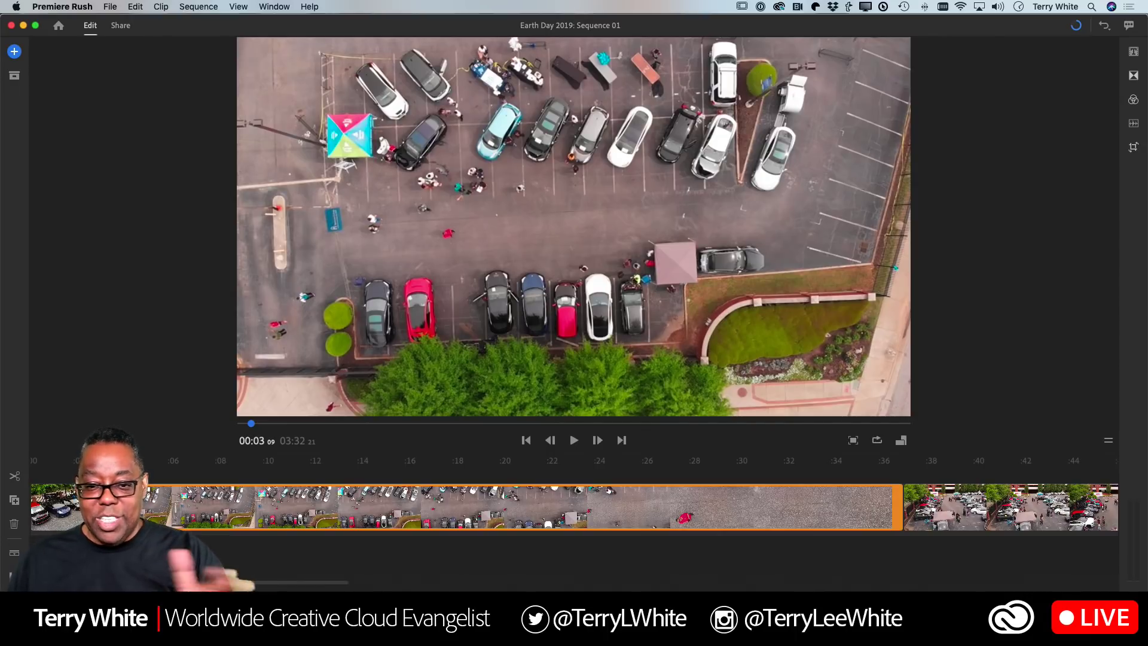
drag(111, 462, 169, 483)
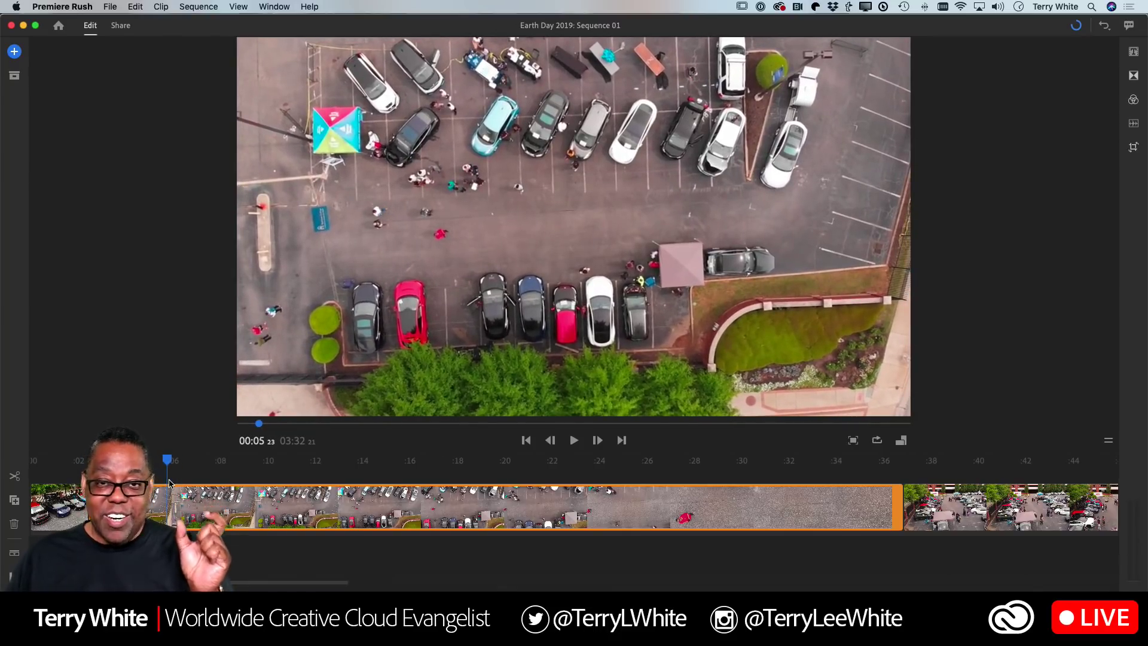
drag(170, 483, 241, 491)
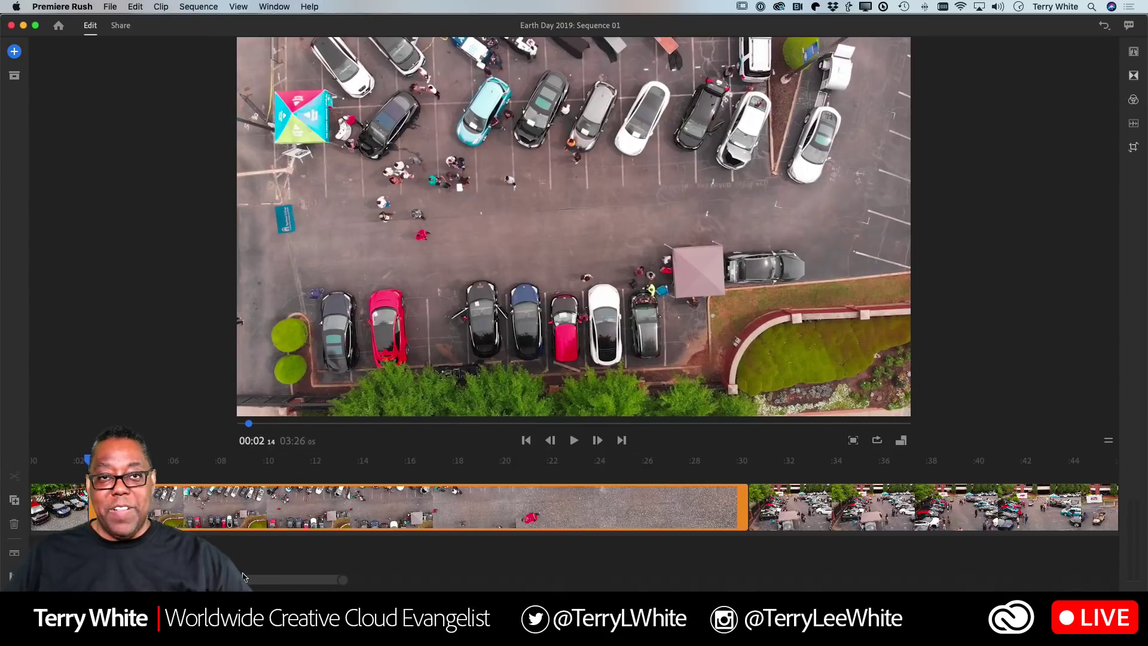
click(33, 485)
key(space)
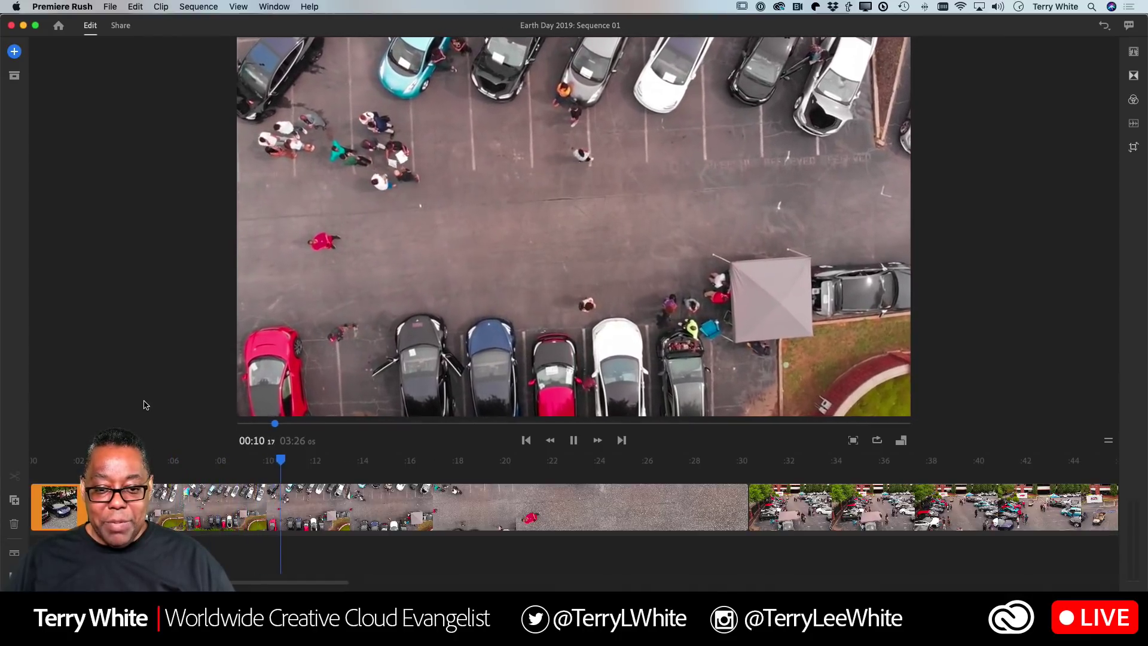
- Stop playback, split the overhead parking-lot clip at 00:08:27, and delete the portion after the split
key(space)
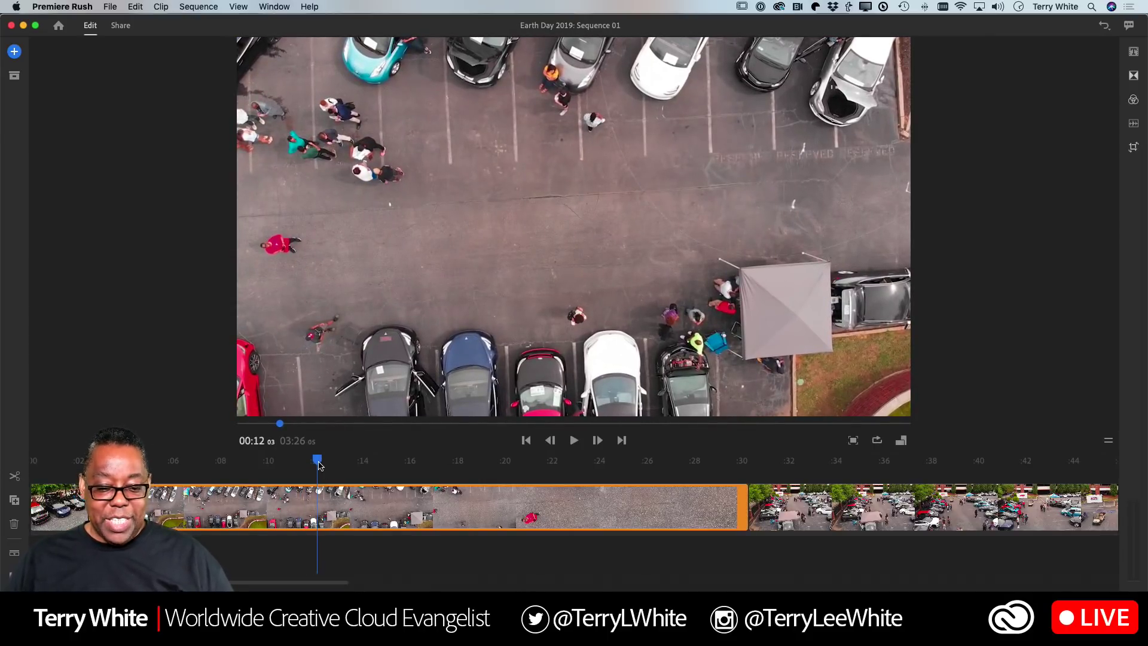
drag(319, 465, 243, 480)
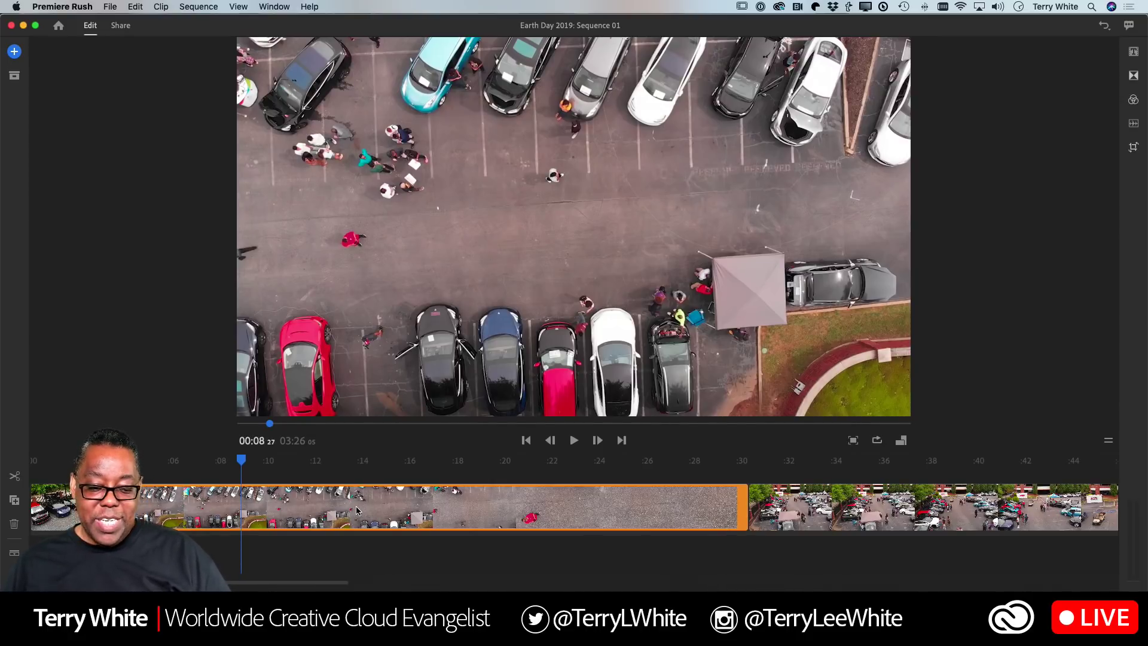
click(18, 478)
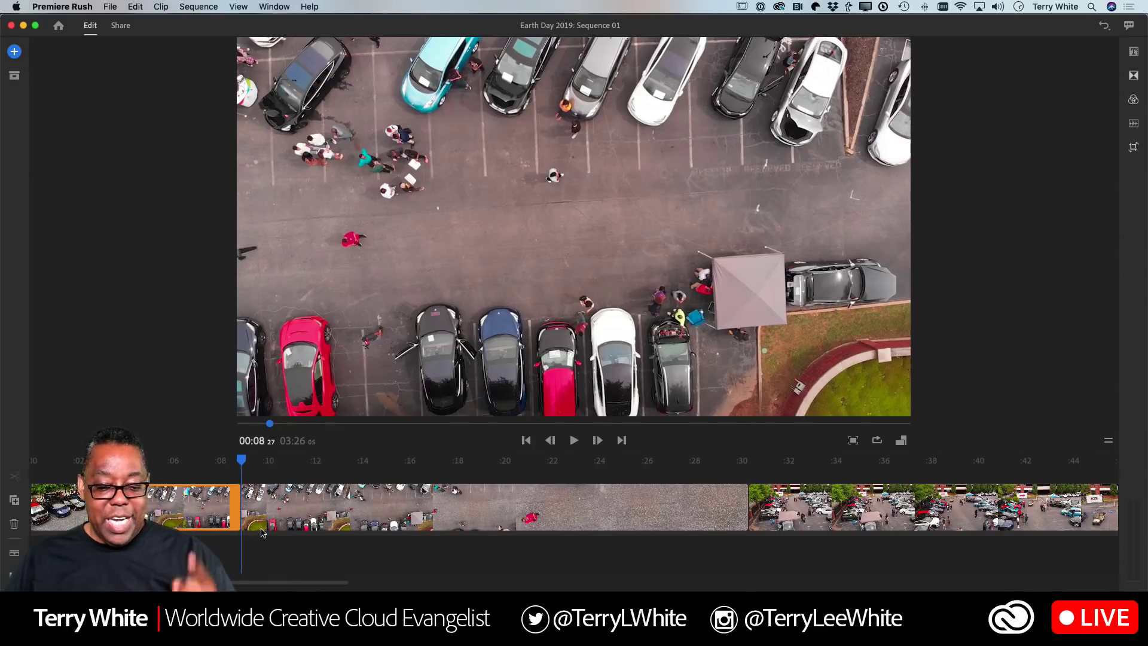
click(288, 515)
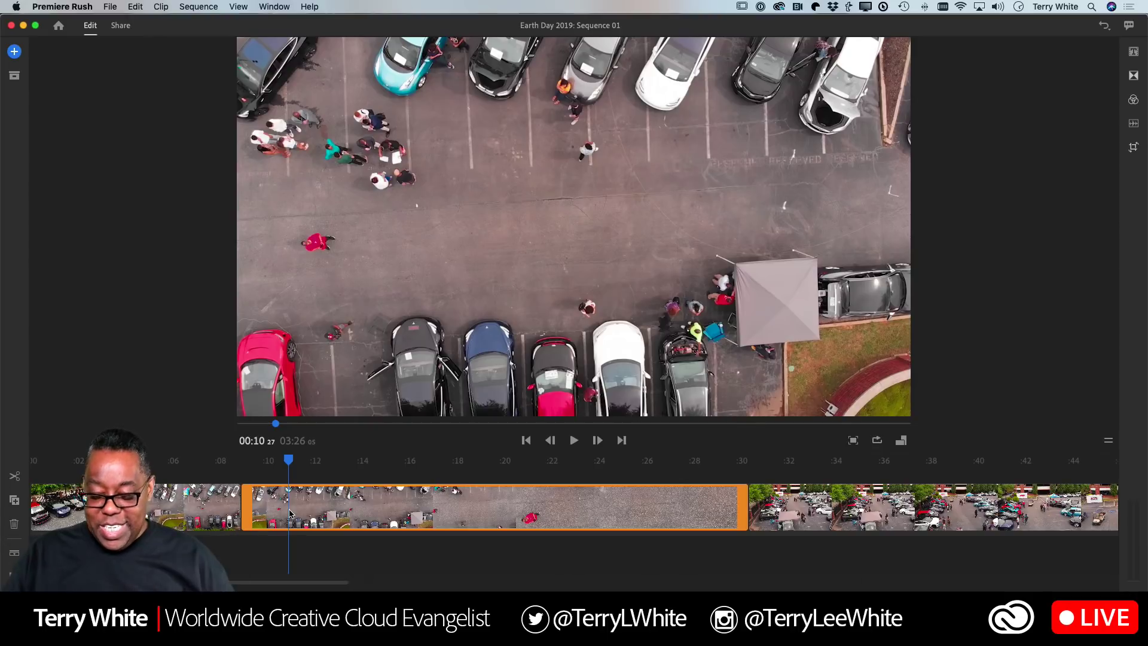
key(Delete)
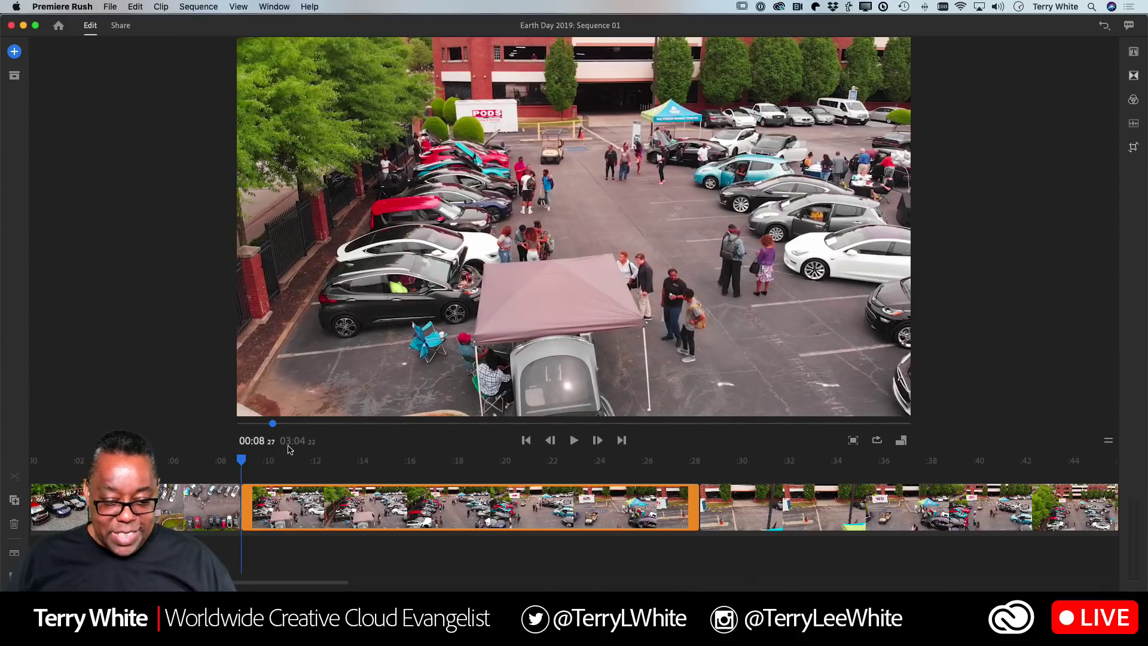
- Undo the deletion of the overhead clip's remainder and delete that same portion again
key(super+z)
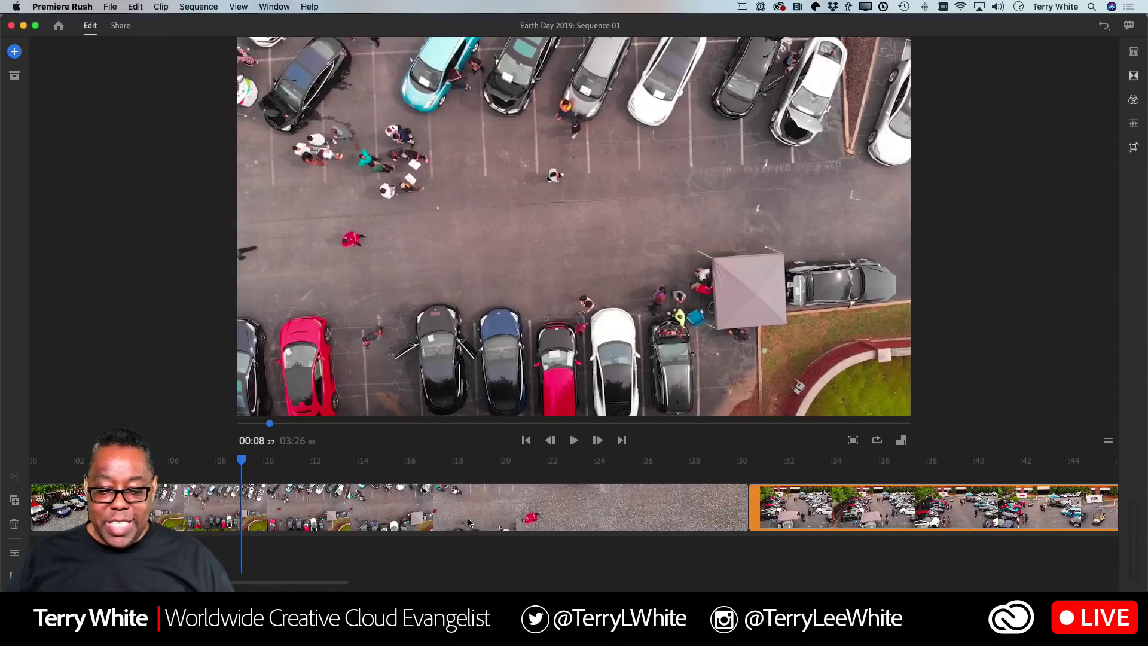
click(541, 521)
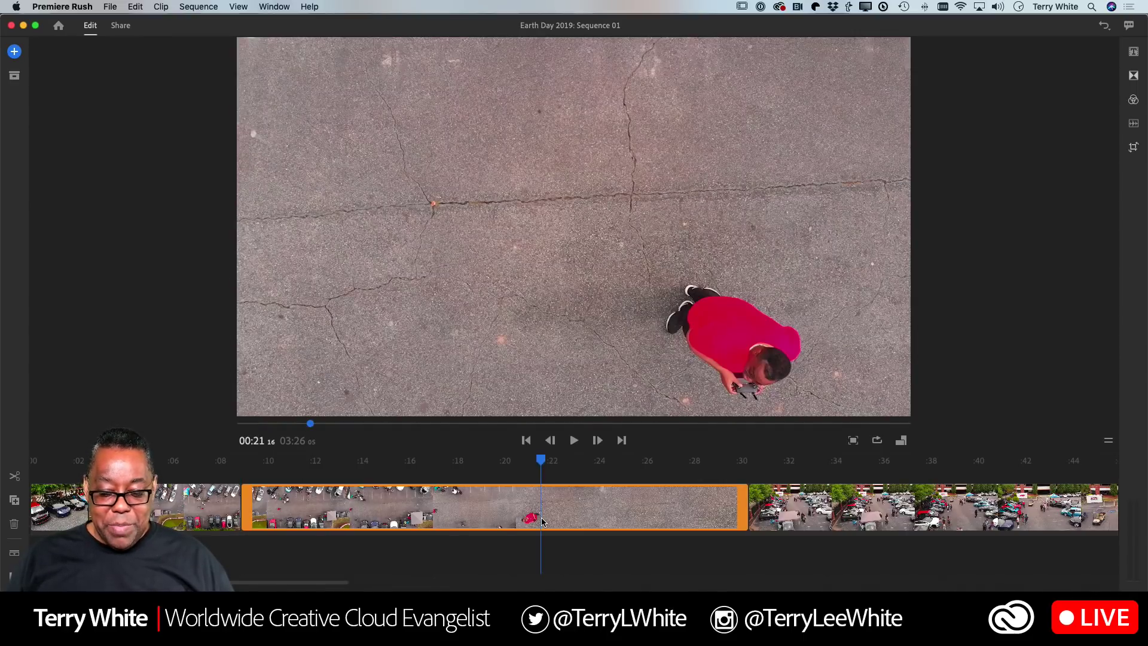
key(Delete)
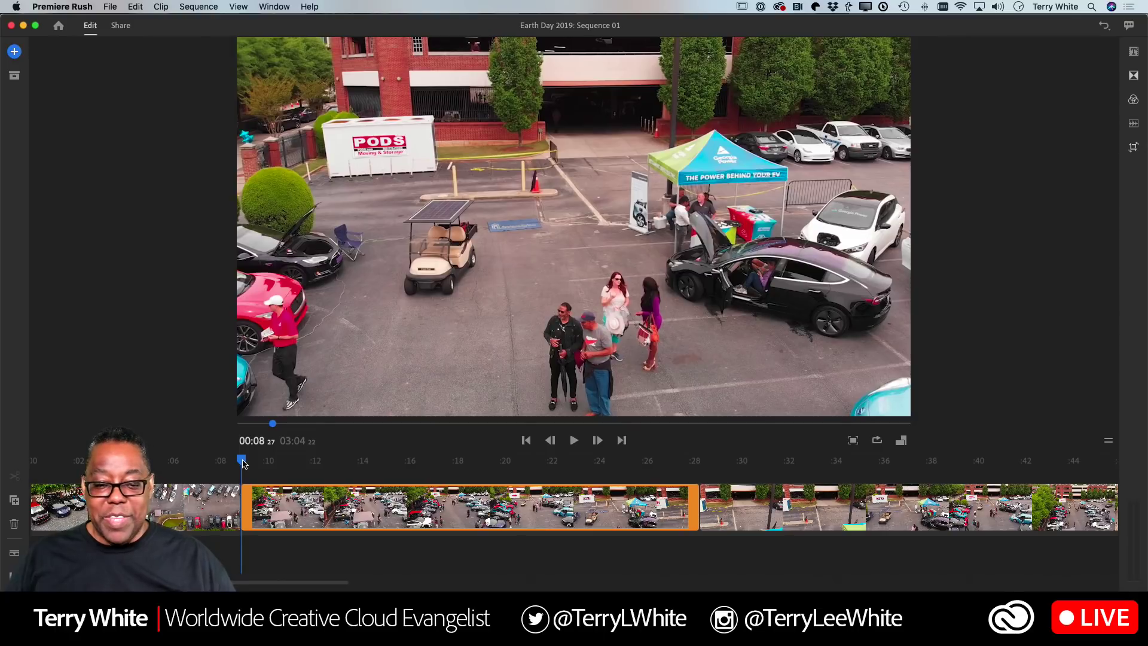
- Split the clip that follows the overhead shot at 00:12:26 and delete the portion before the split
drag(243, 463, 339, 474)
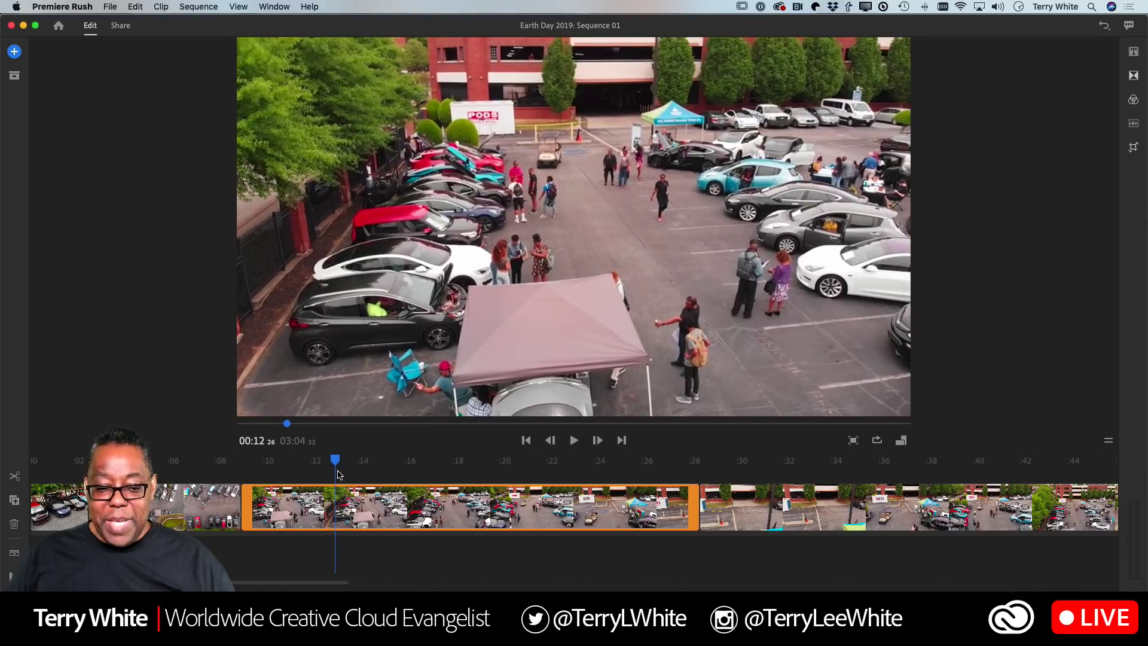
click(16, 476)
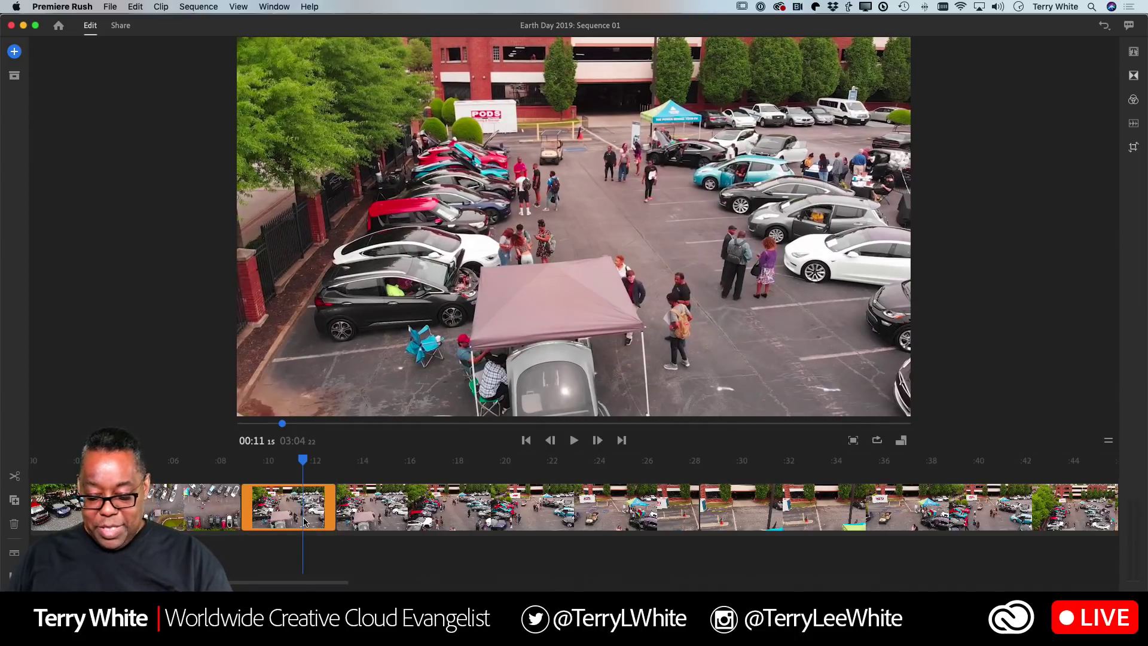
key(Delete)
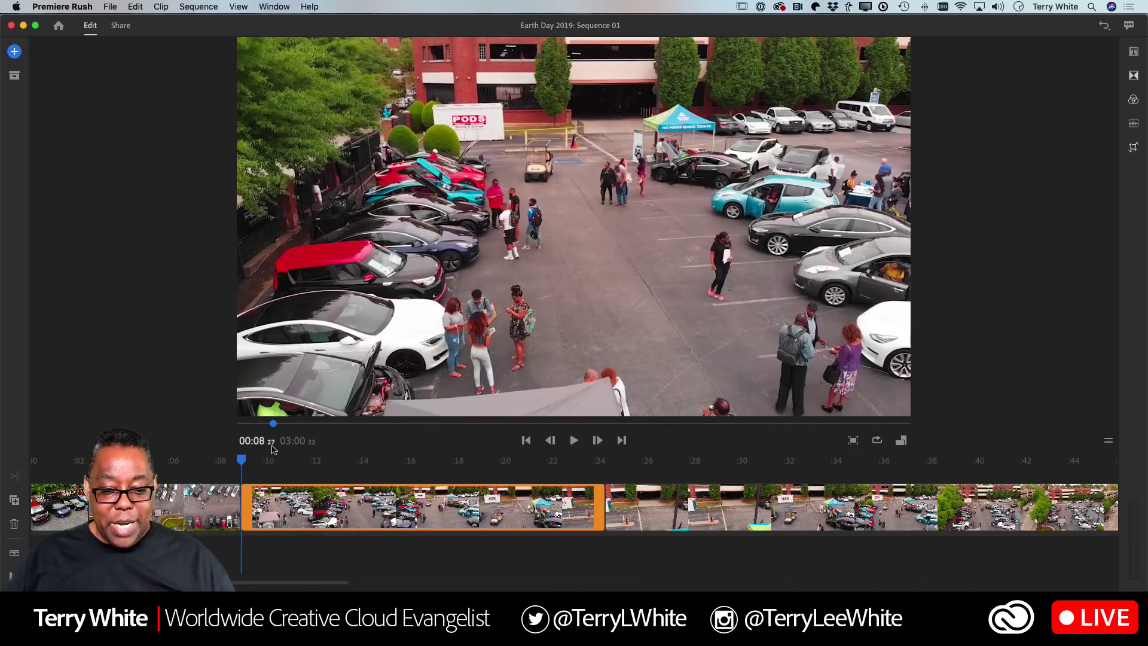
- Split the same parking-lot clip at 00:19:22, where the Georgia Power tent fills the view, and delete the rest
drag(241, 462, 244, 462)
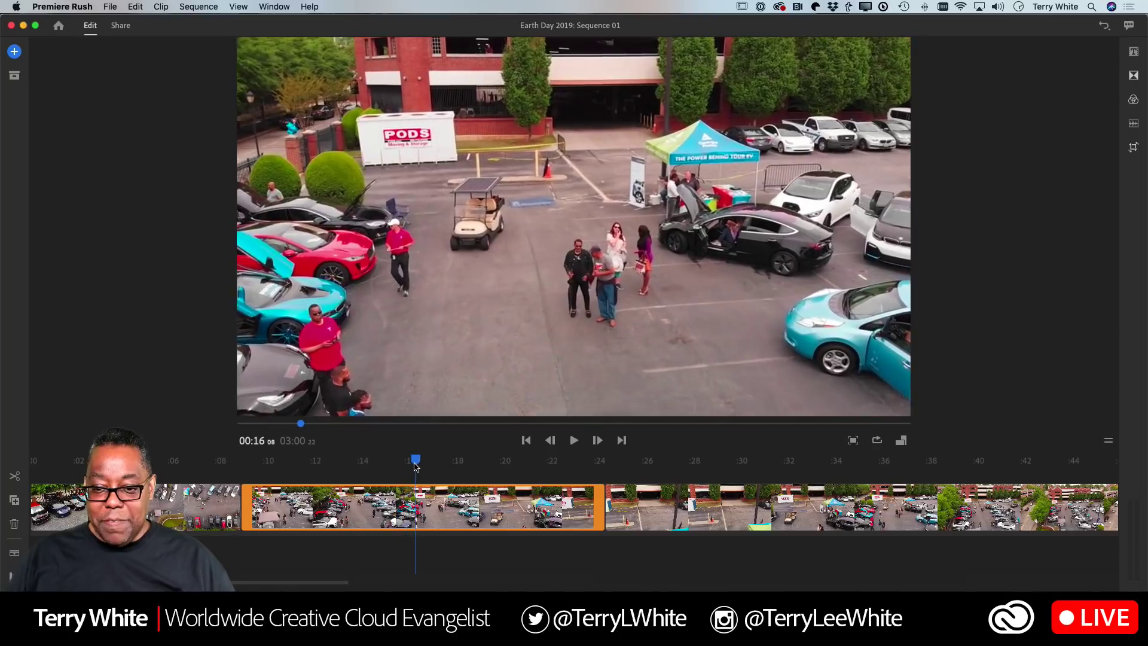
drag(430, 466, 494, 486)
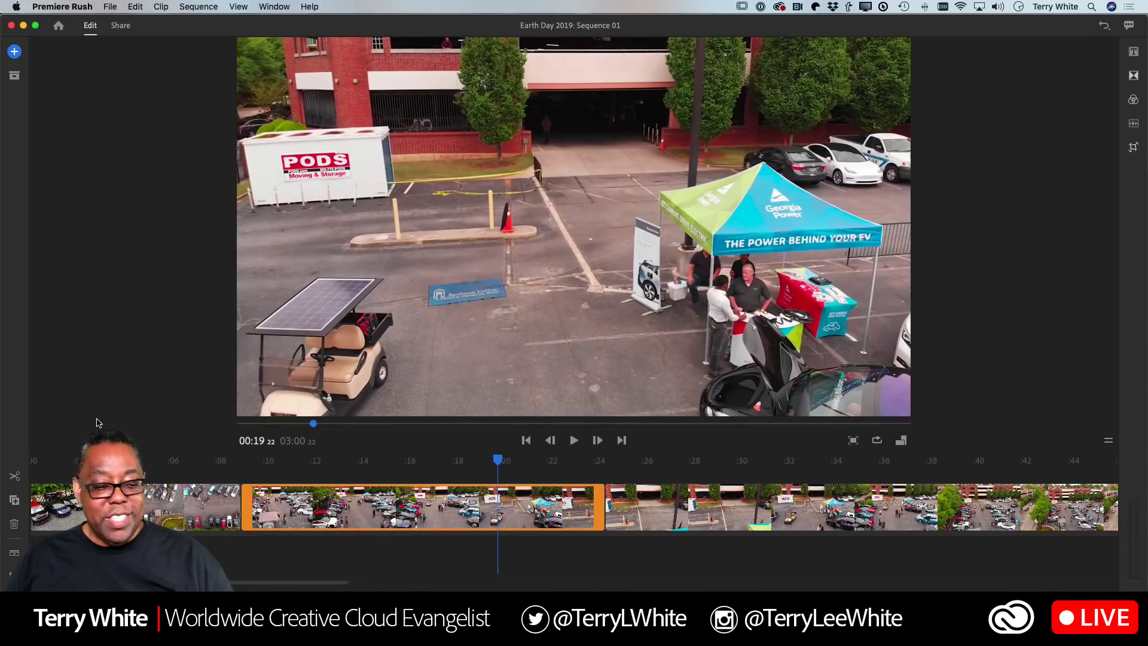
click(15, 475)
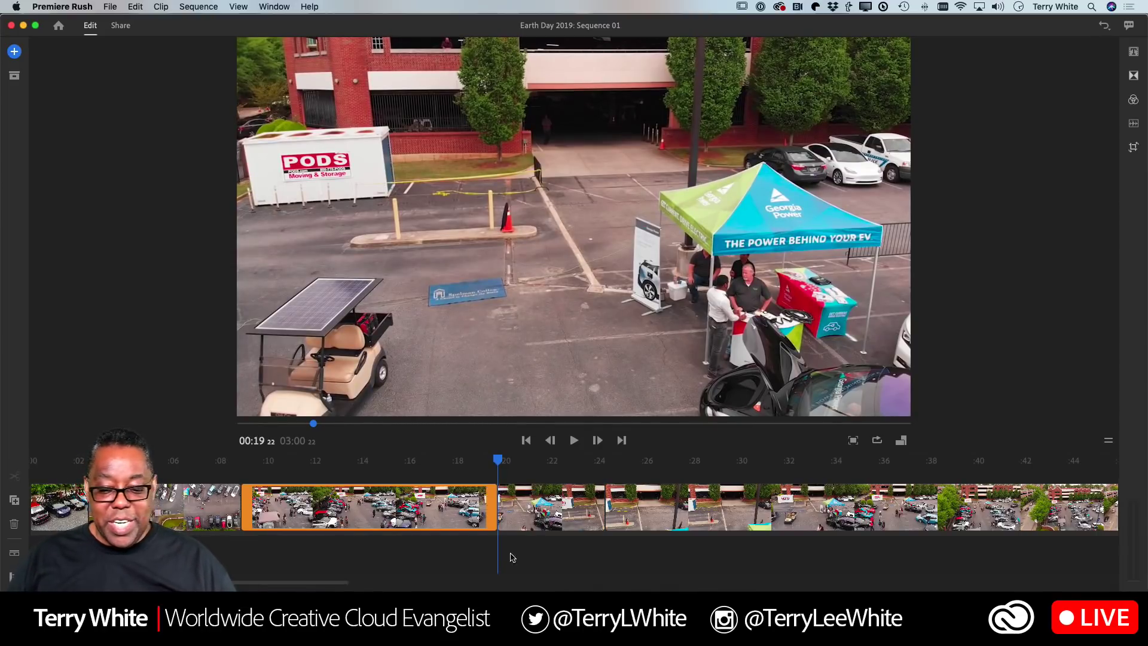
click(542, 511)
key(Delete)
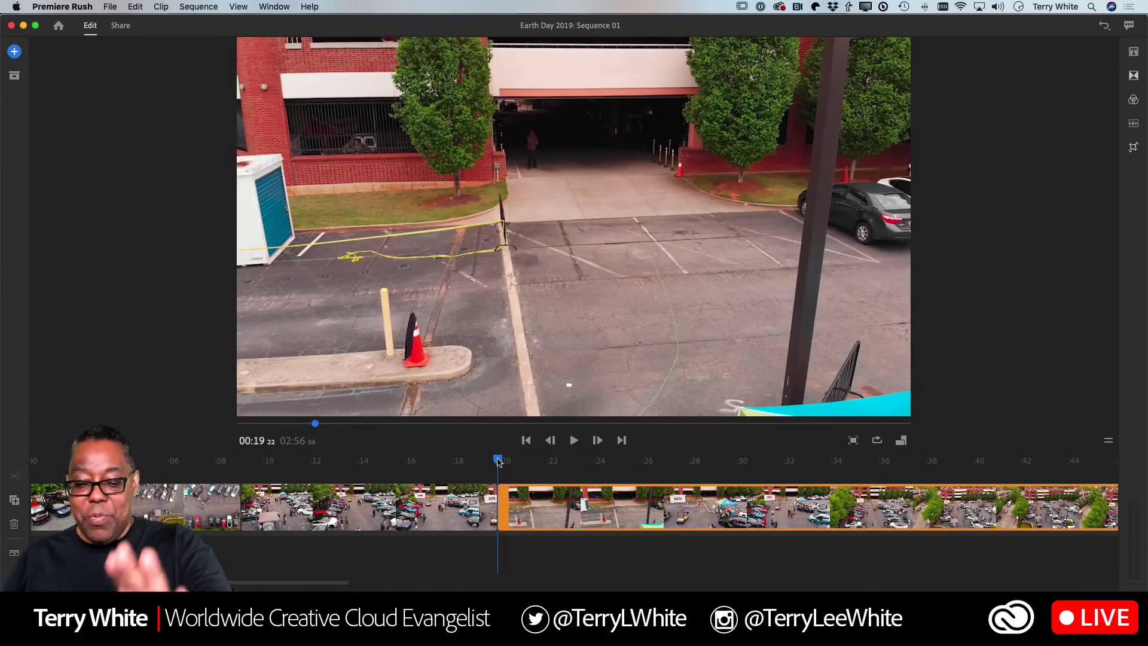
- Split the next clip at 00:26:05 and delete its opening portion so it starts at the golf cart and tent
drag(499, 461, 651, 478)
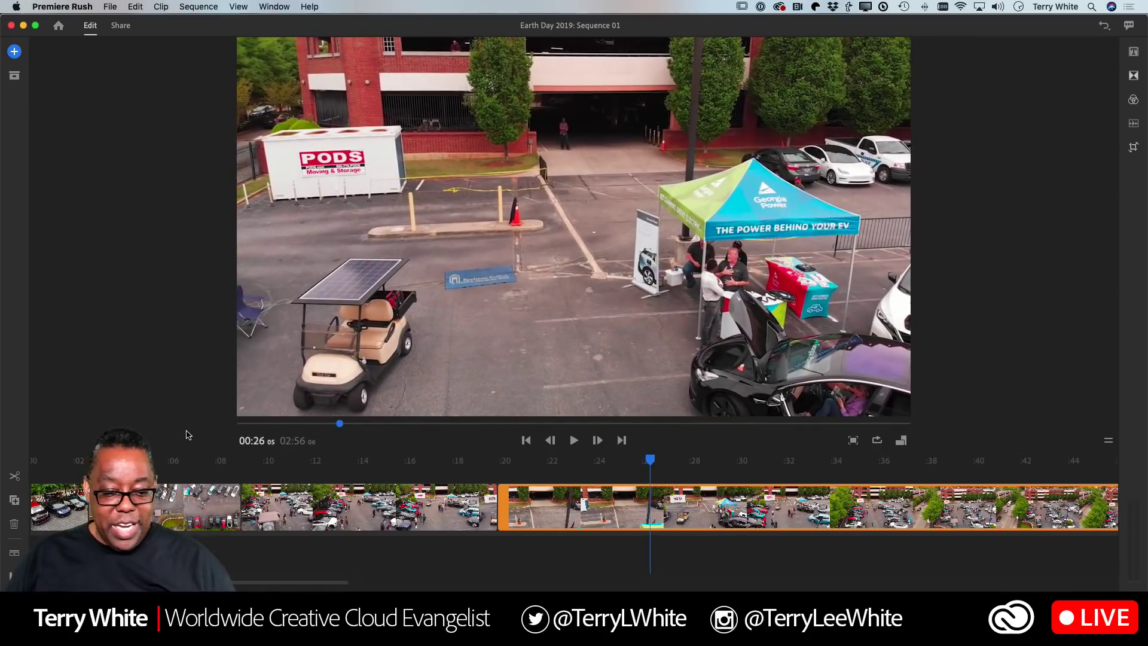
click(21, 477)
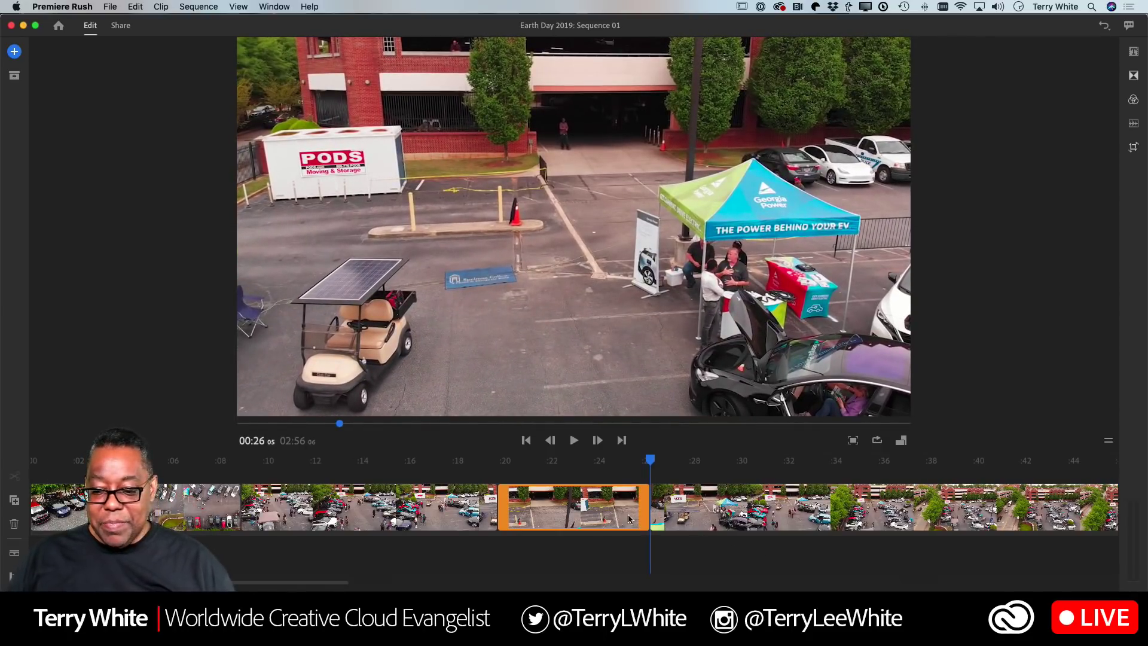
click(496, 470)
key(Delete)
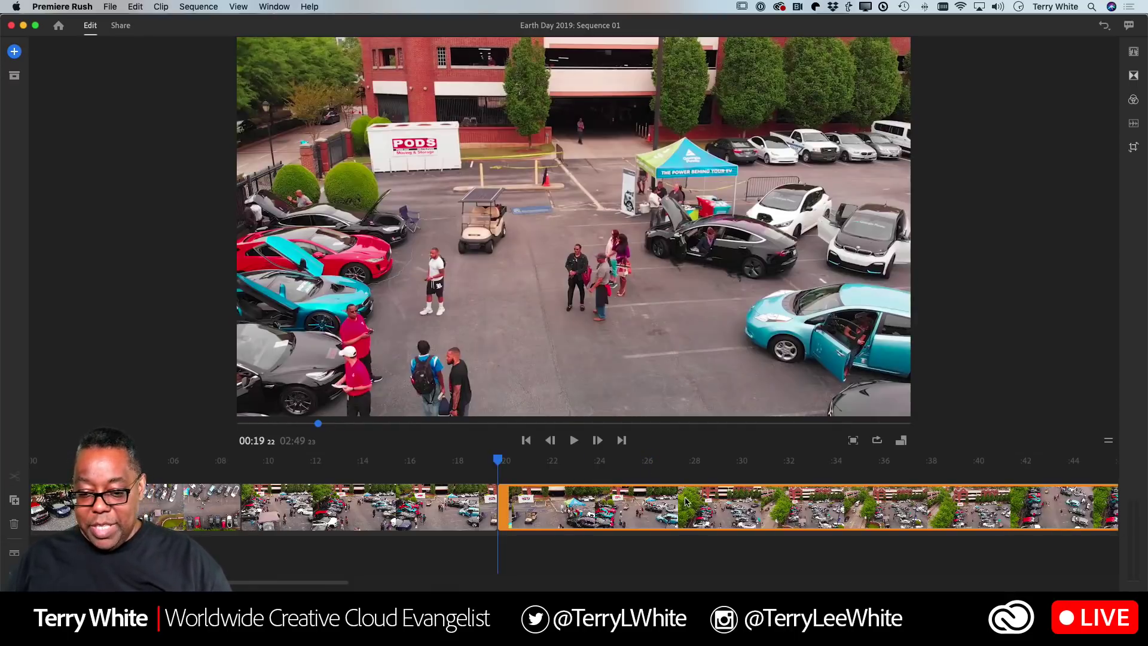
- Split the pull-back clip at 00:30:22, where the street and parking lot are both in view
drag(501, 466, 747, 516)
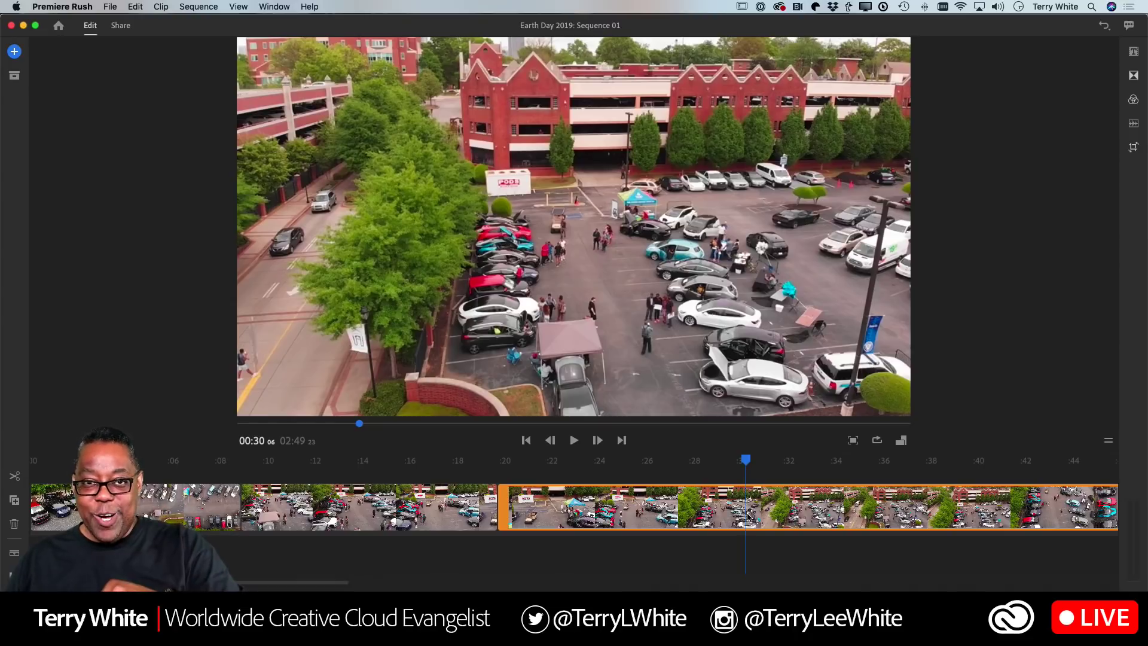
mouse_move(748, 515)
mouse_down()
mouse_move(654, 525)
mouse_move(783, 526)
mouse_move(760, 528)
mouse_up()
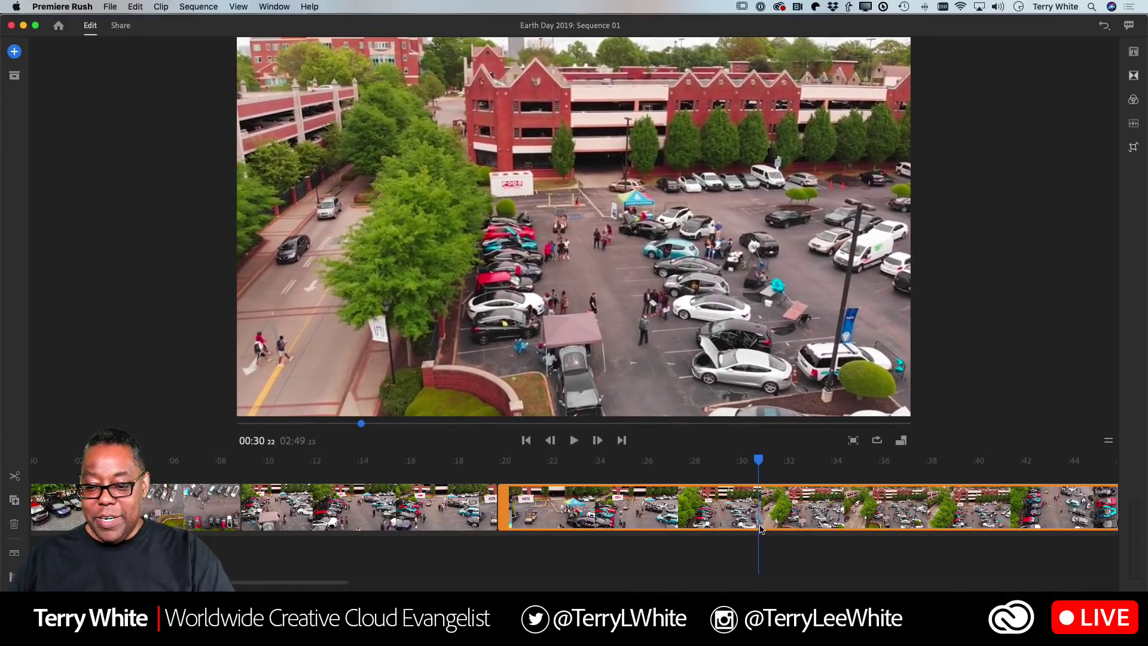
click(15, 476)
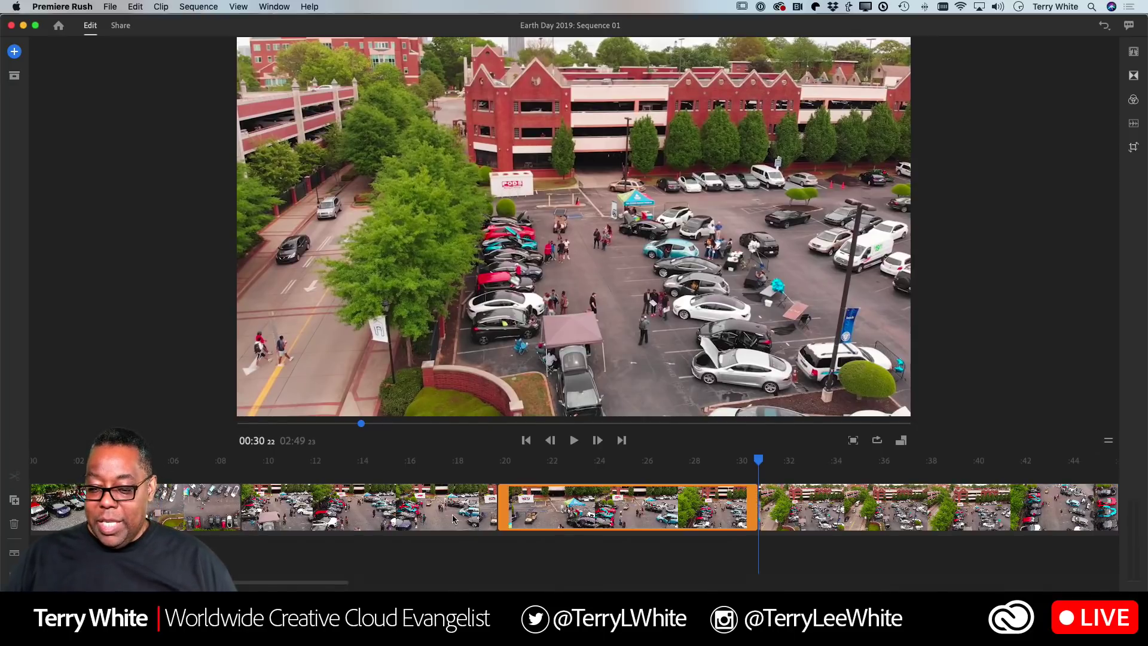
- Show the whole sequence in the timeline and split the following long clip at 00:49:02, on the overhead view of the cars
scroll(545, 534, right, 10)
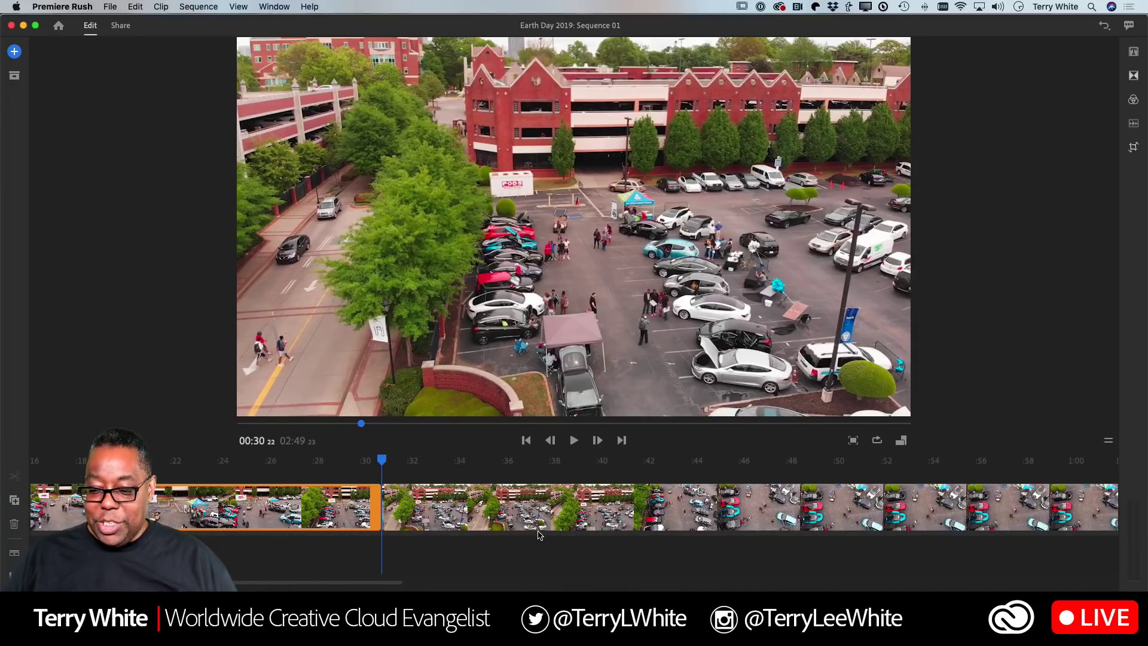
click(466, 516)
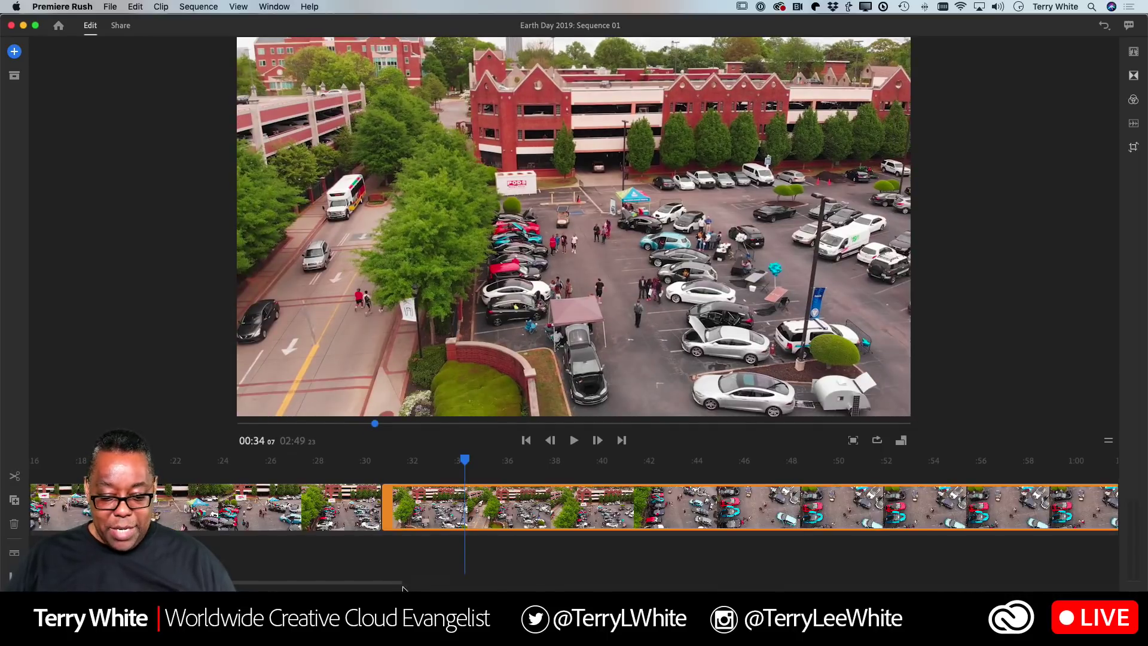
drag(397, 581, 768, 589)
drag(794, 588, 909, 576)
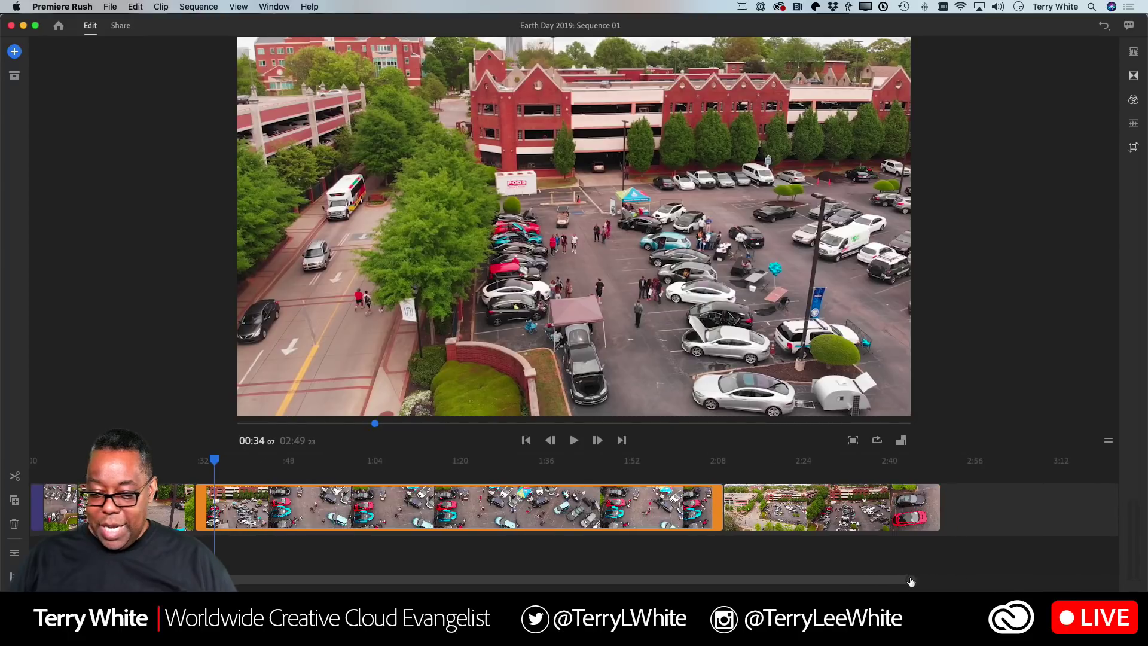
click(325, 515)
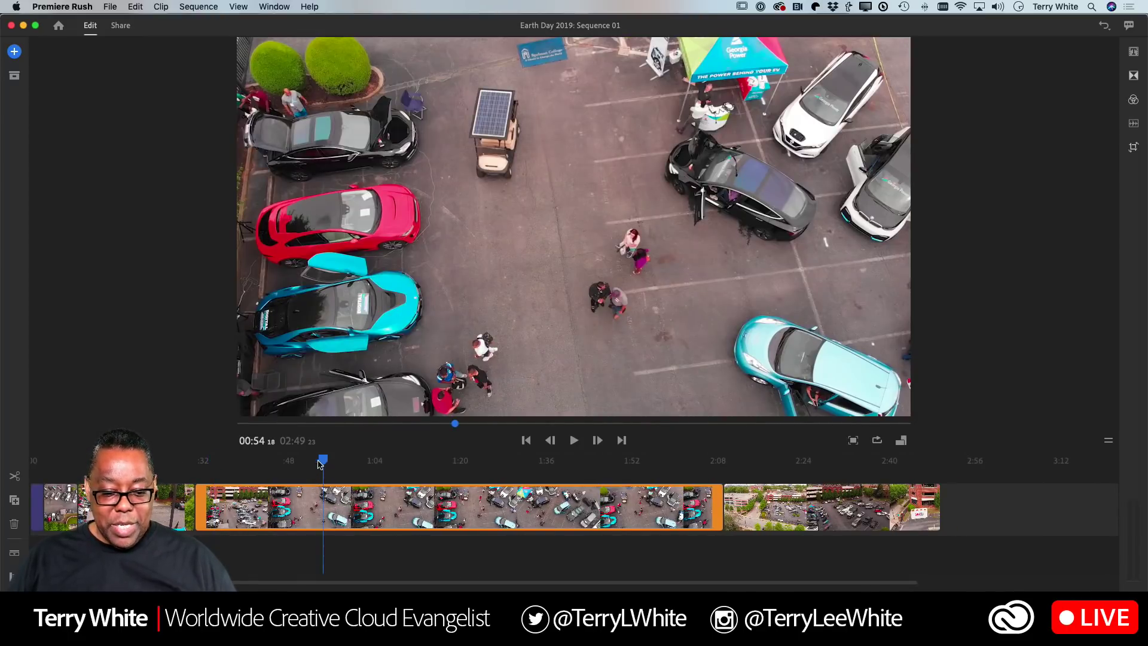
drag(321, 461, 292, 508)
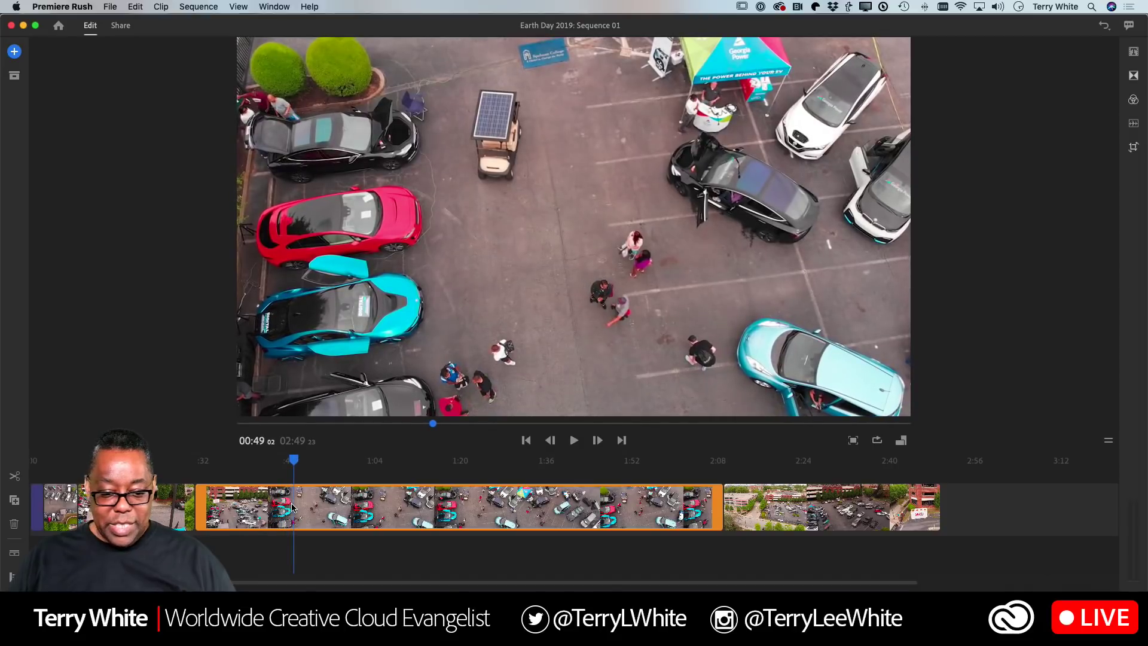
click(16, 477)
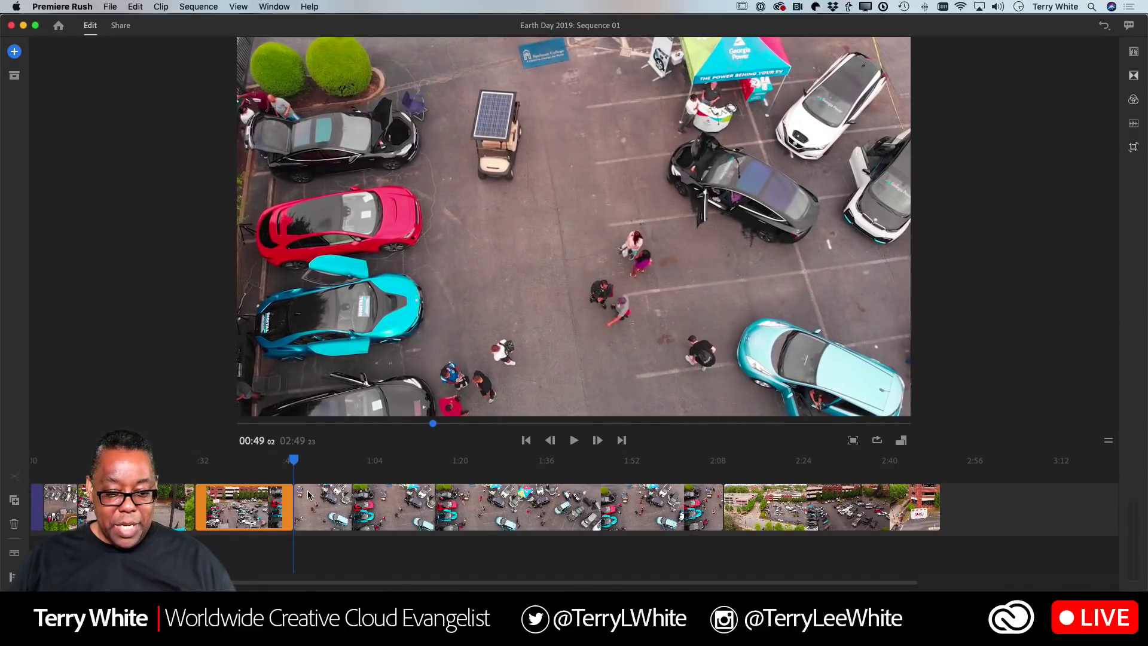
- Split the long overhead clip again at 01:27:26 and delete the middle section between the two splits
drag(297, 466, 501, 482)
click(389, 492)
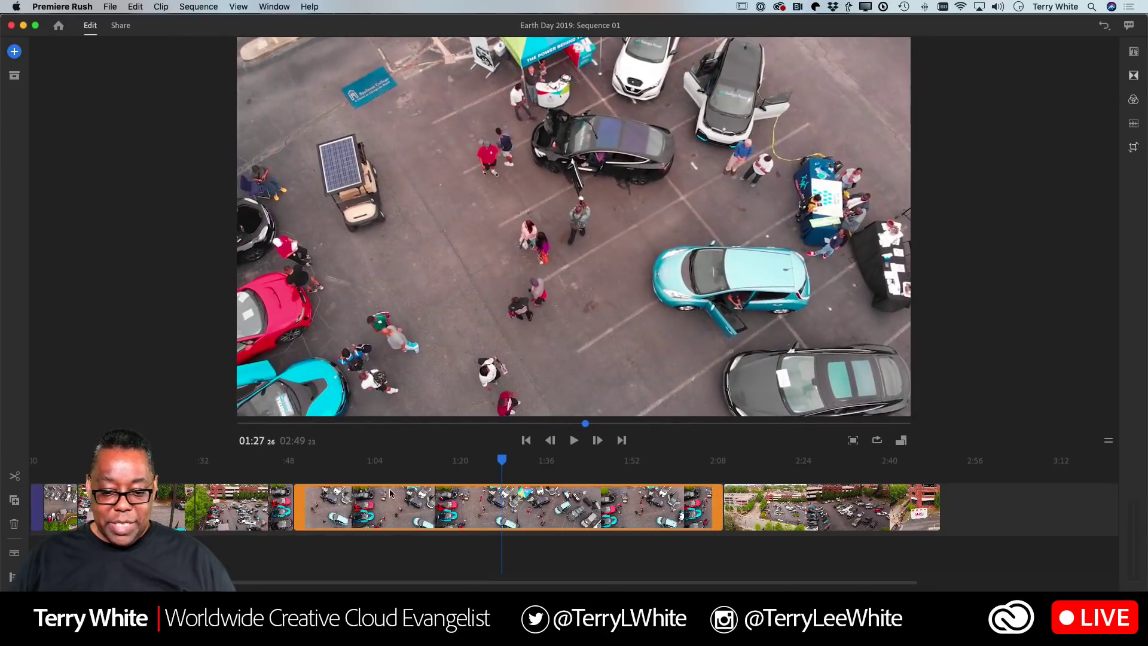
click(16, 476)
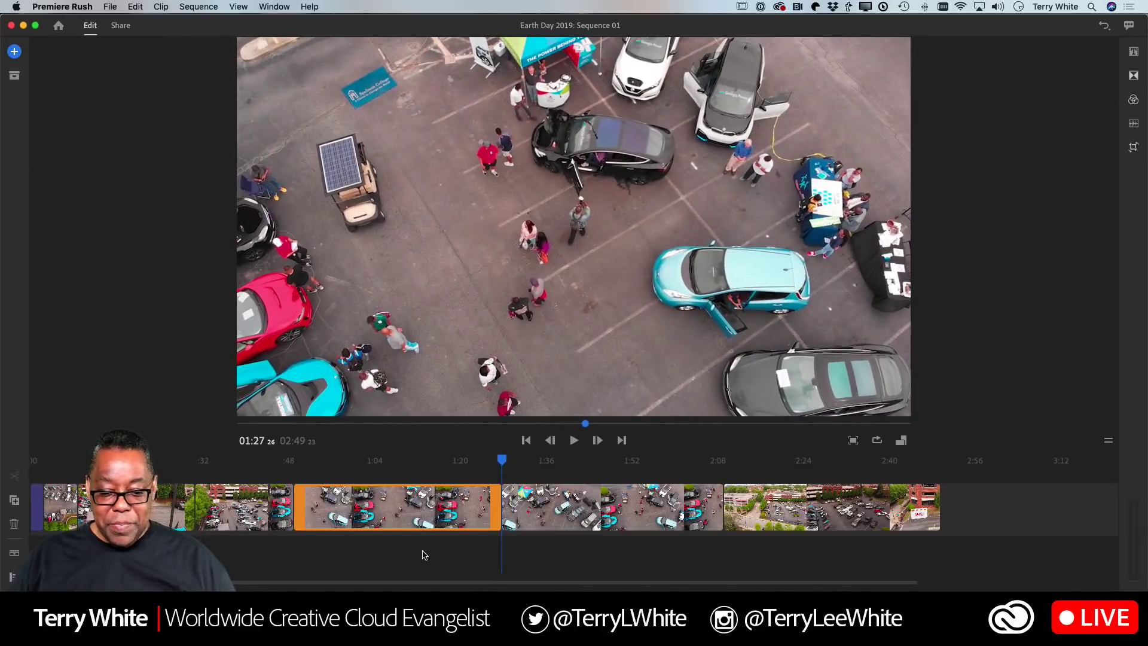
click(422, 527)
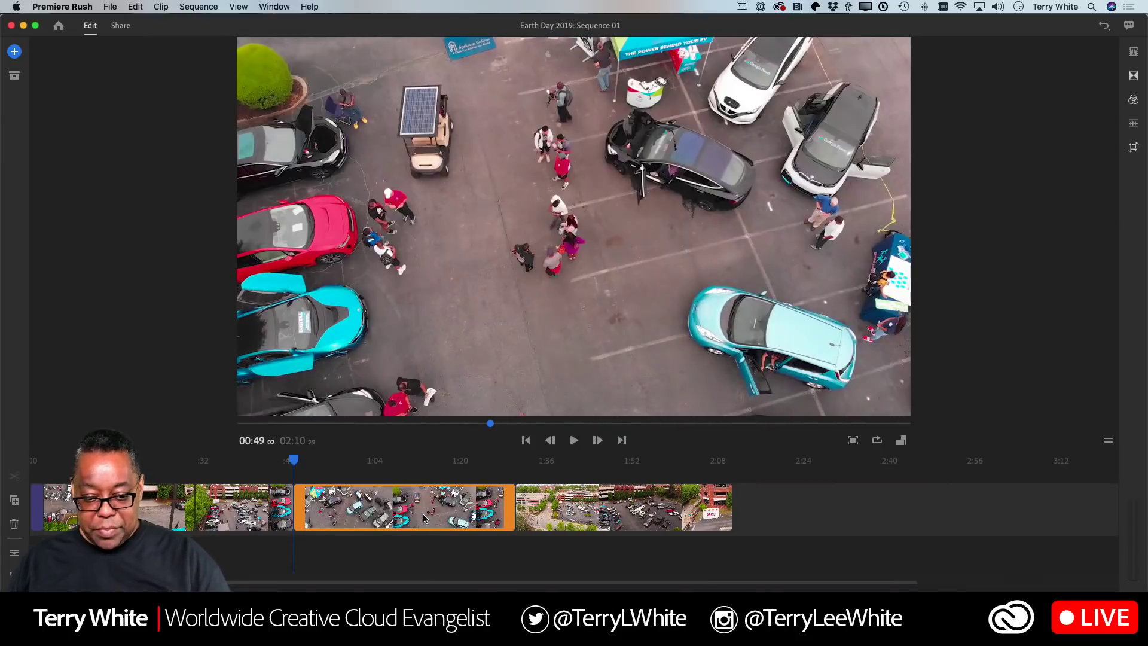
key(Delete)
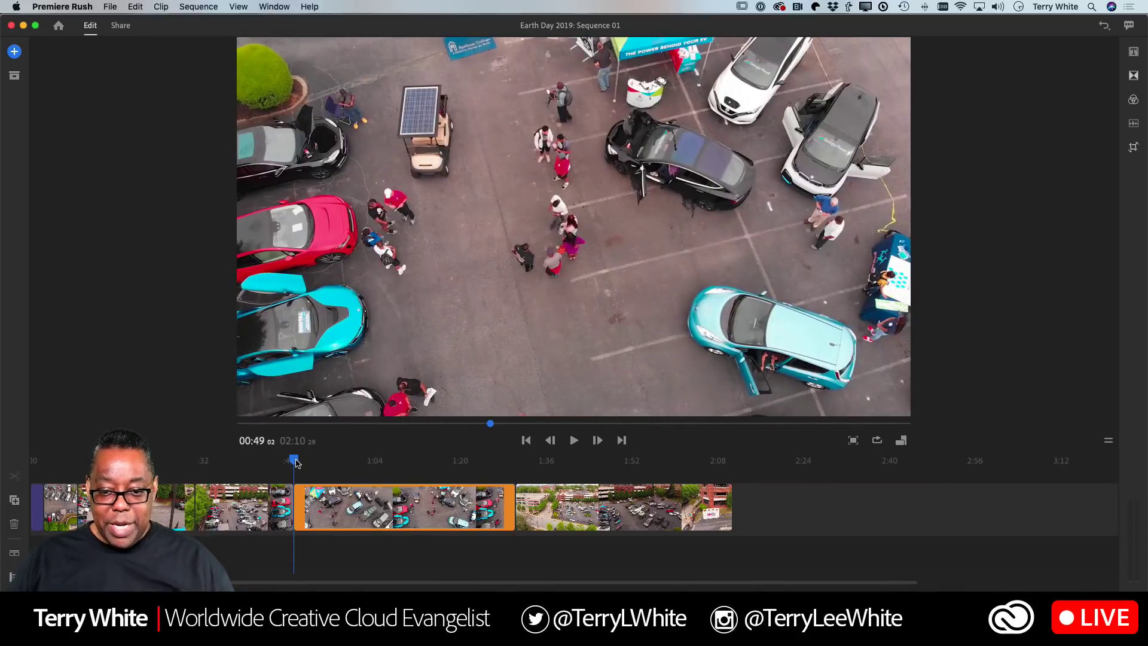
- Split the remaining overhead clip at 01:05:13 and delete the portion after the split
drag(295, 463, 384, 467)
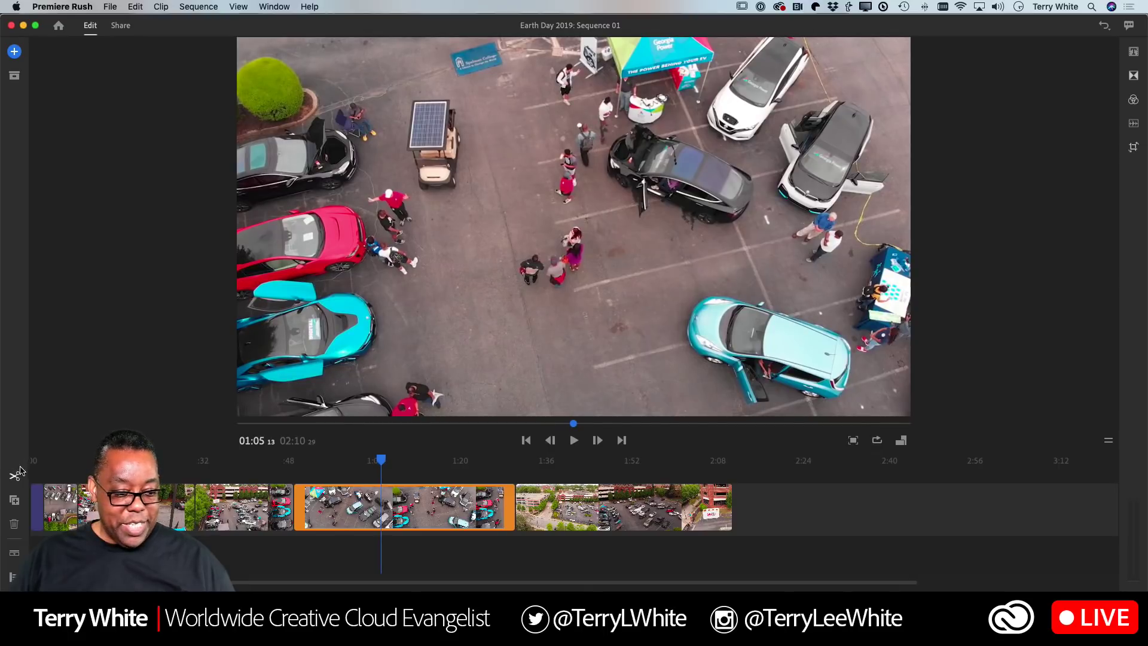
click(15, 474)
click(397, 520)
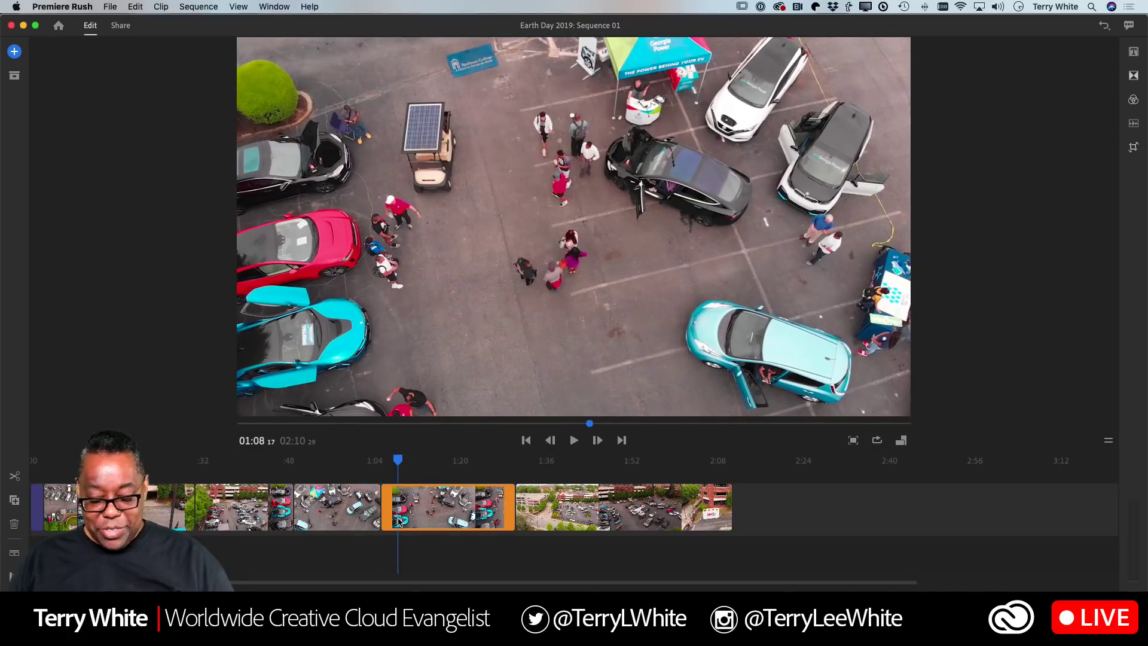
key(Delete)
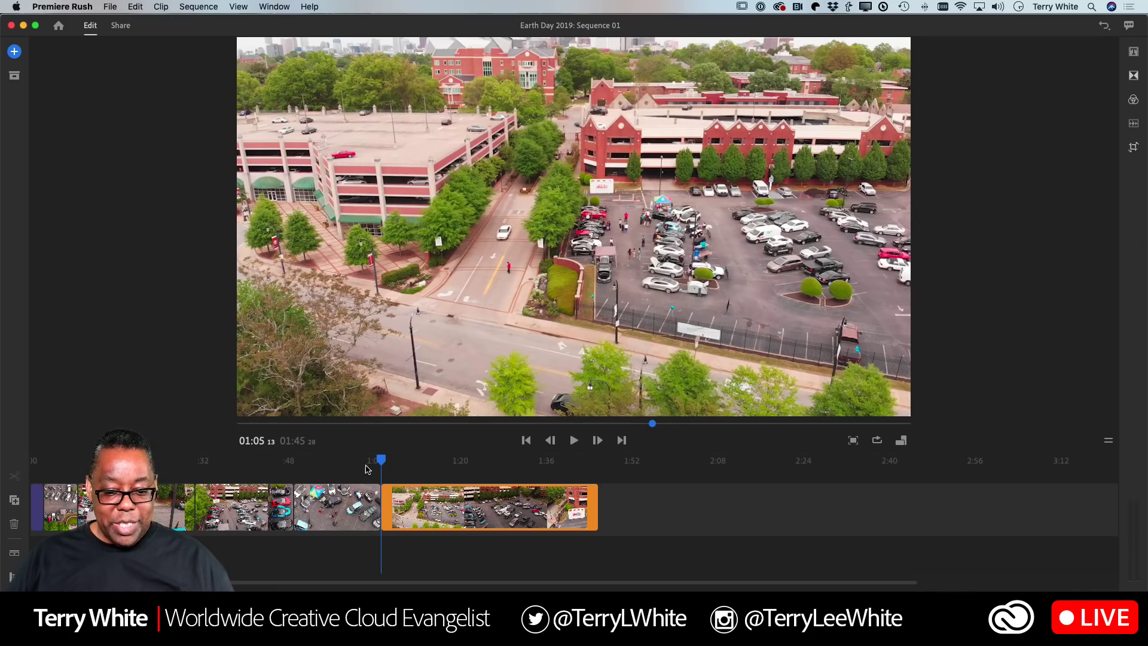
- Move the pull-back clip of the street and parking lot to the end of the sequence
drag(381, 461, 222, 466)
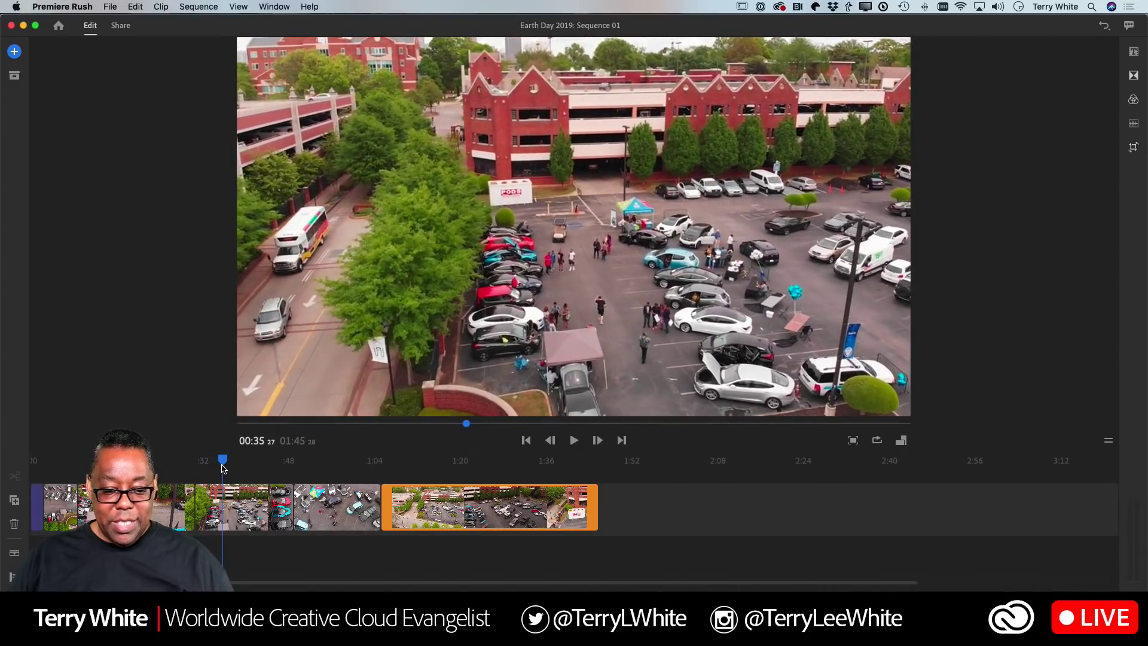
click(235, 509)
drag(235, 510, 548, 511)
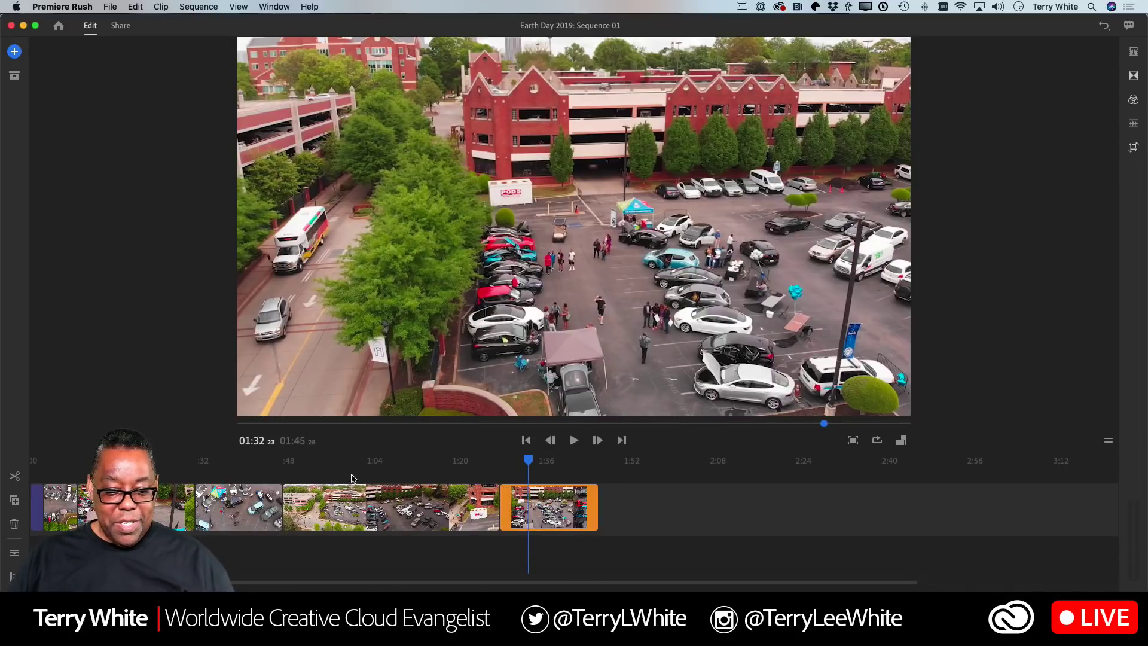
key(super+z)
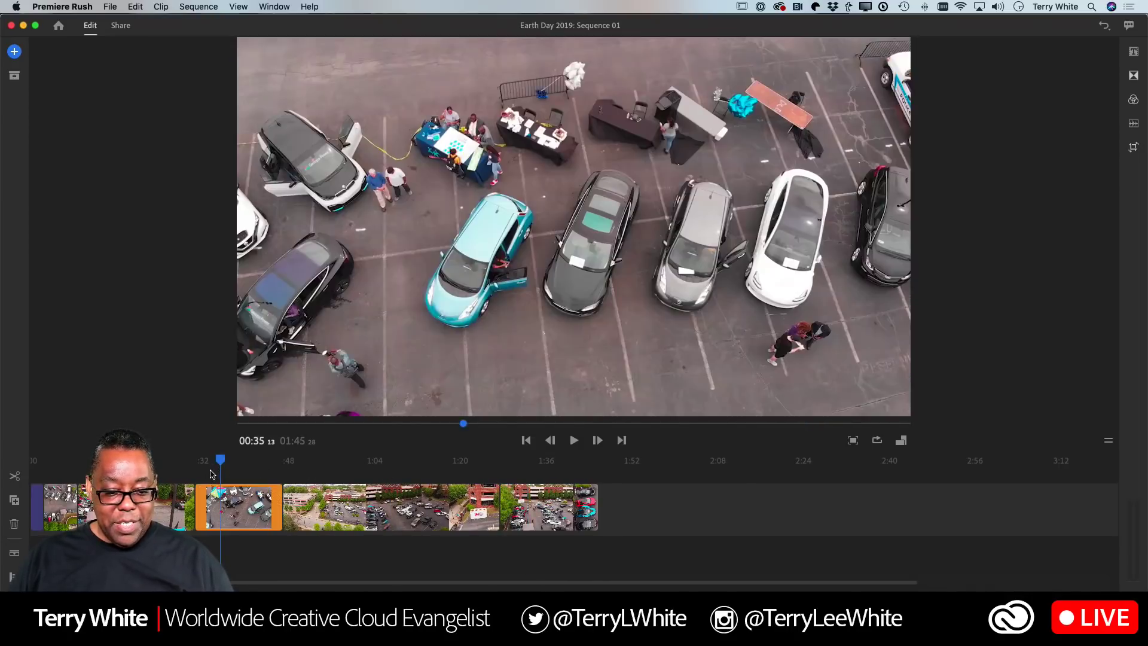
- Split the long clip before the moved pull-back clips at 00:55:16 and delete the portion before the split
drag(224, 463, 328, 483)
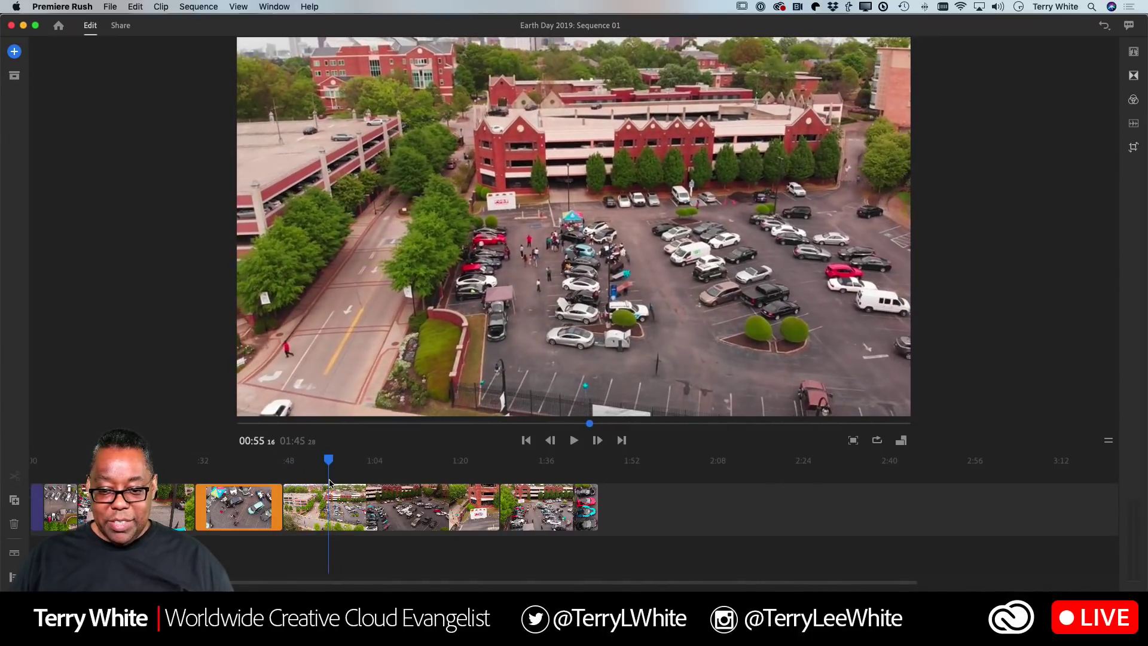
click(330, 482)
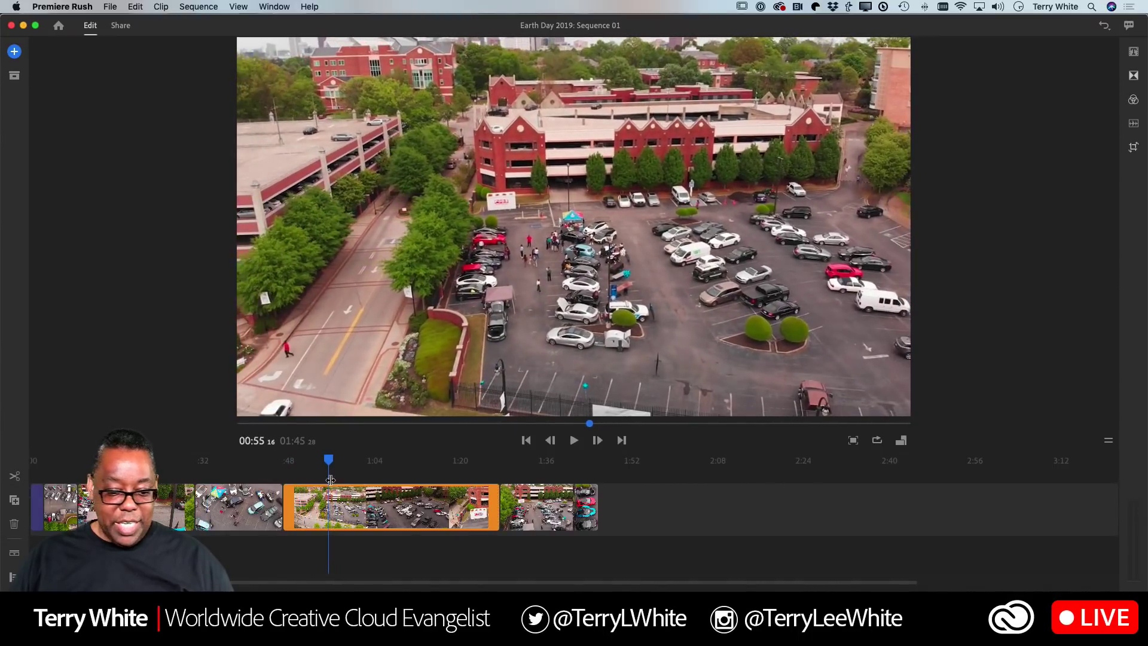
click(15, 477)
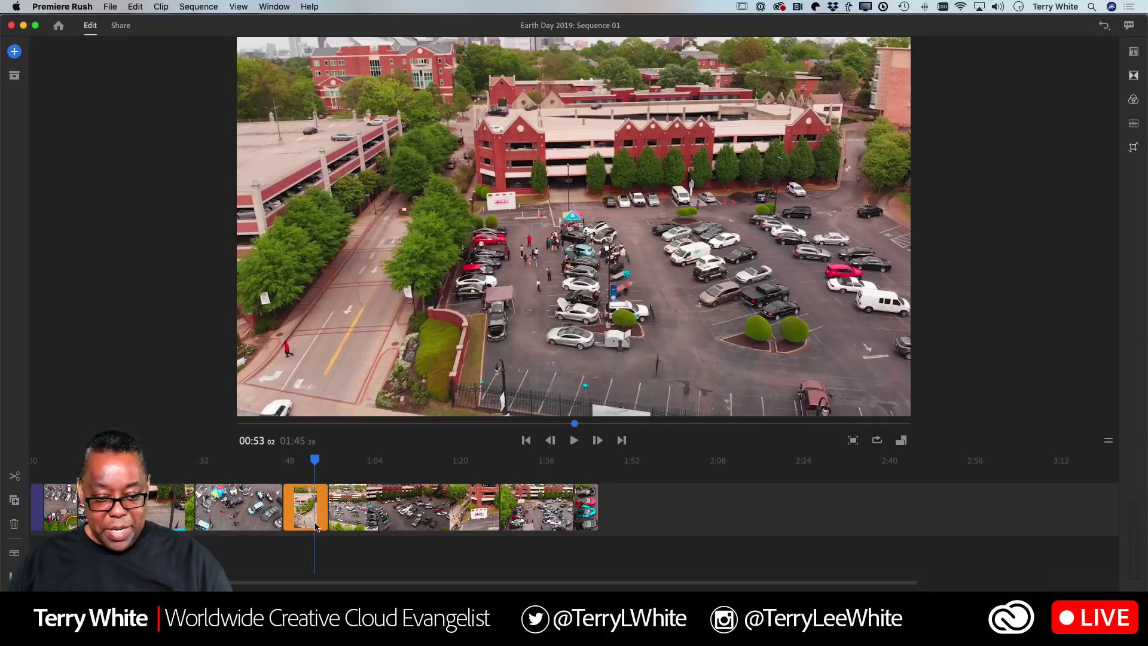
key(Delete)
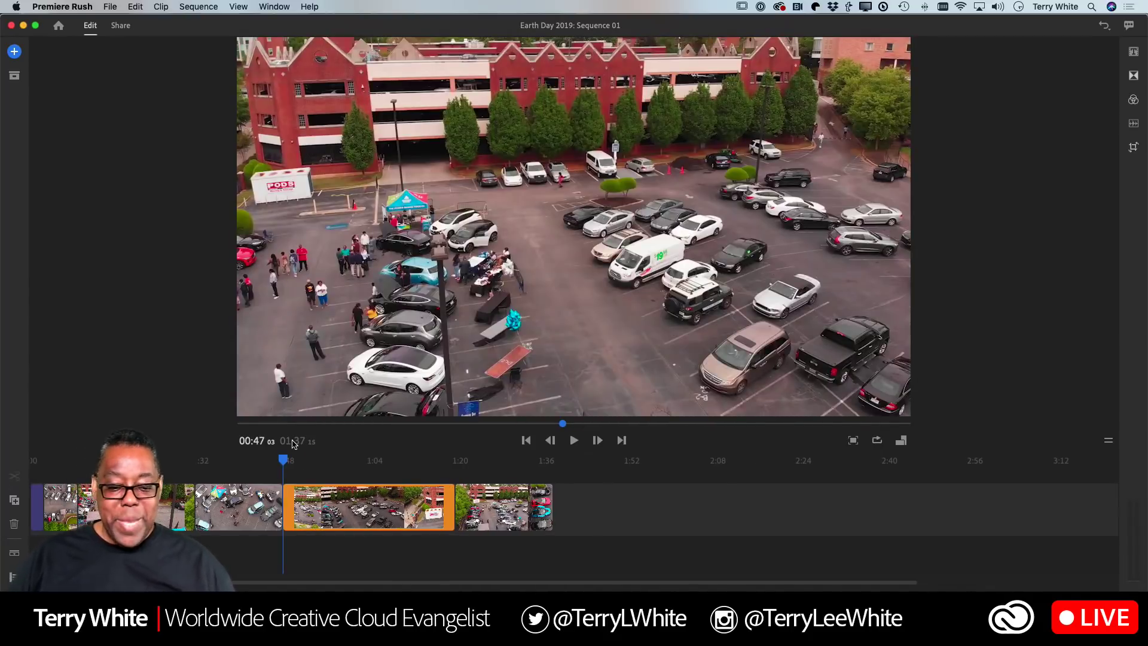
- Split the remaining long clip at 00:52:05 and delete the portion after the split
drag(284, 465, 286, 464)
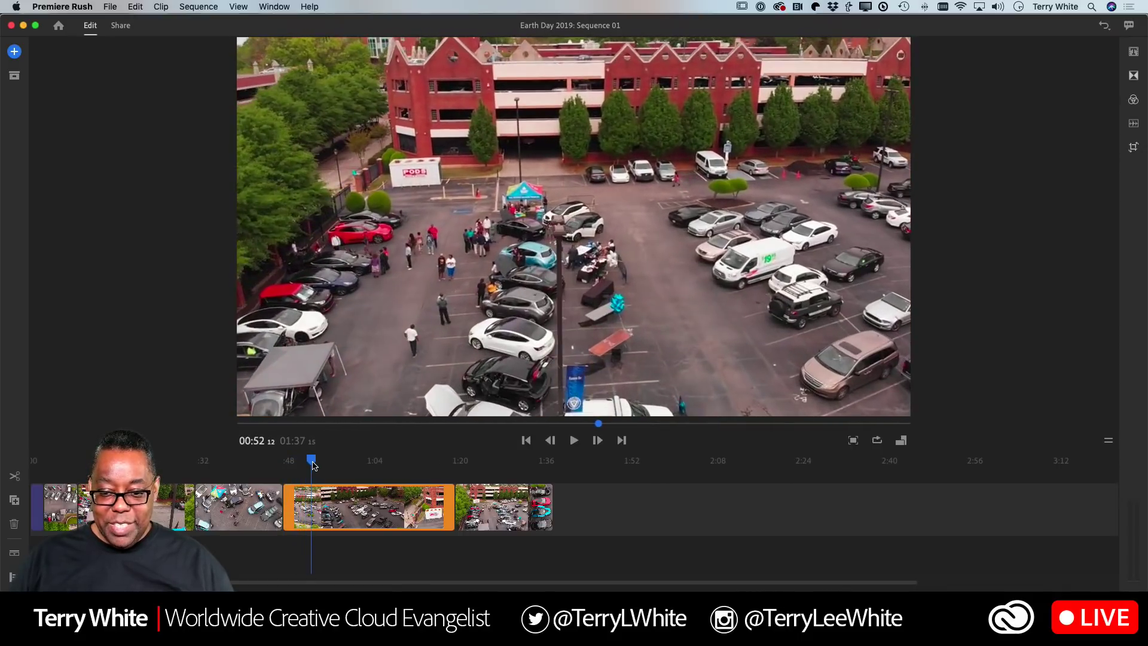
mouse_move(318, 467)
mouse_down()
mouse_move(330, 467)
mouse_move(315, 469)
mouse_up()
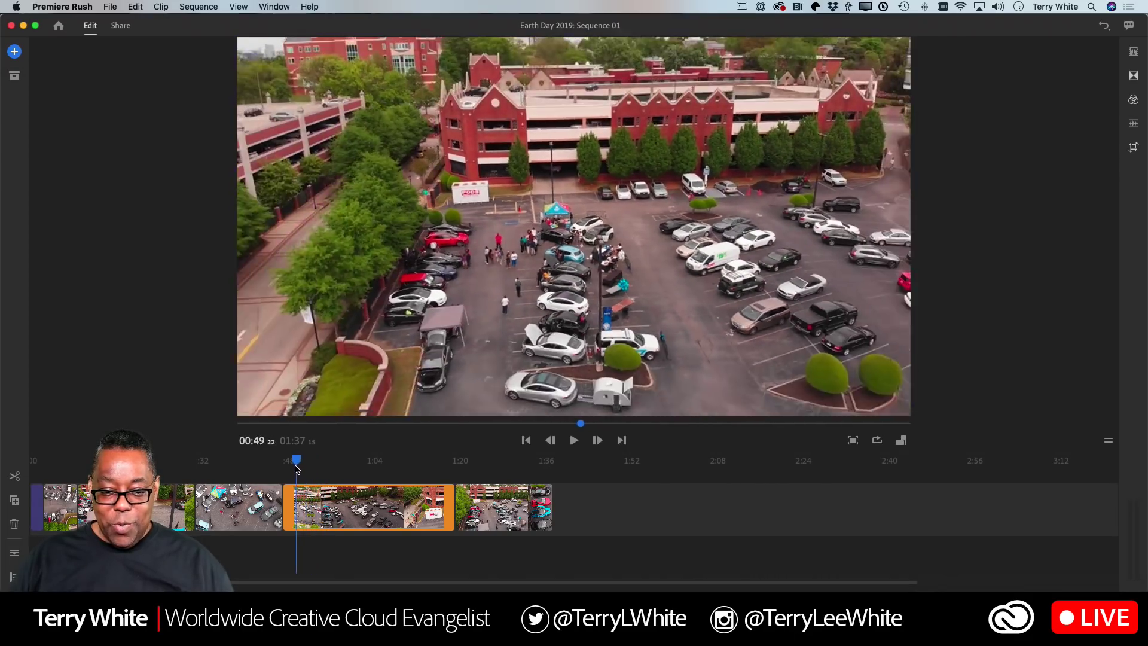
drag(297, 469, 303, 469)
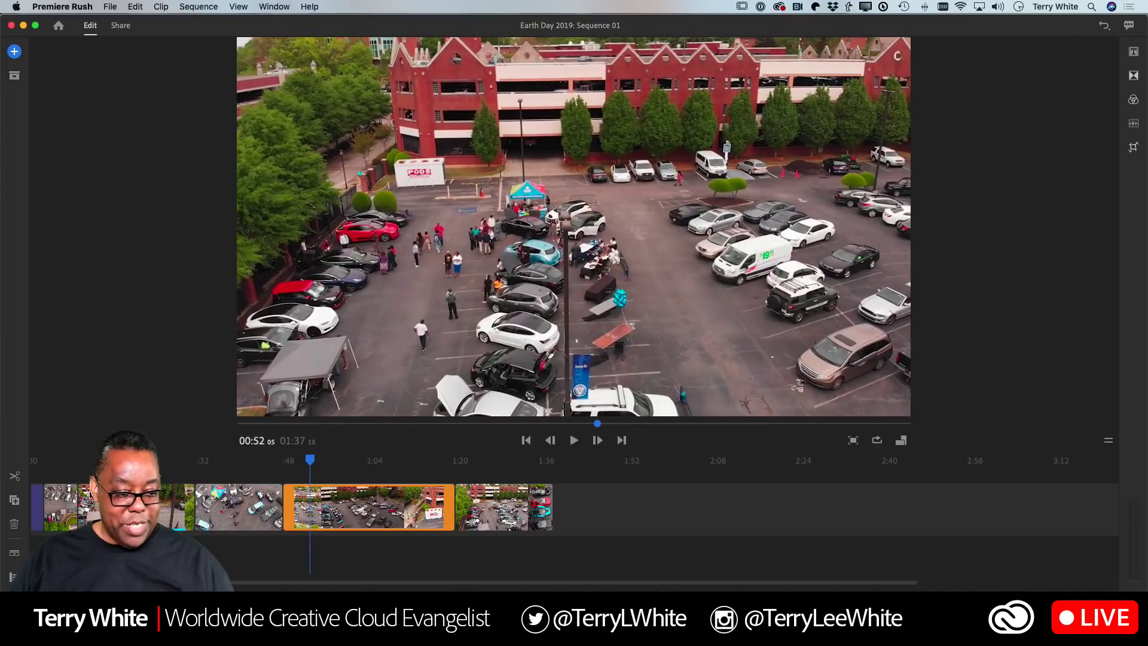
click(15, 474)
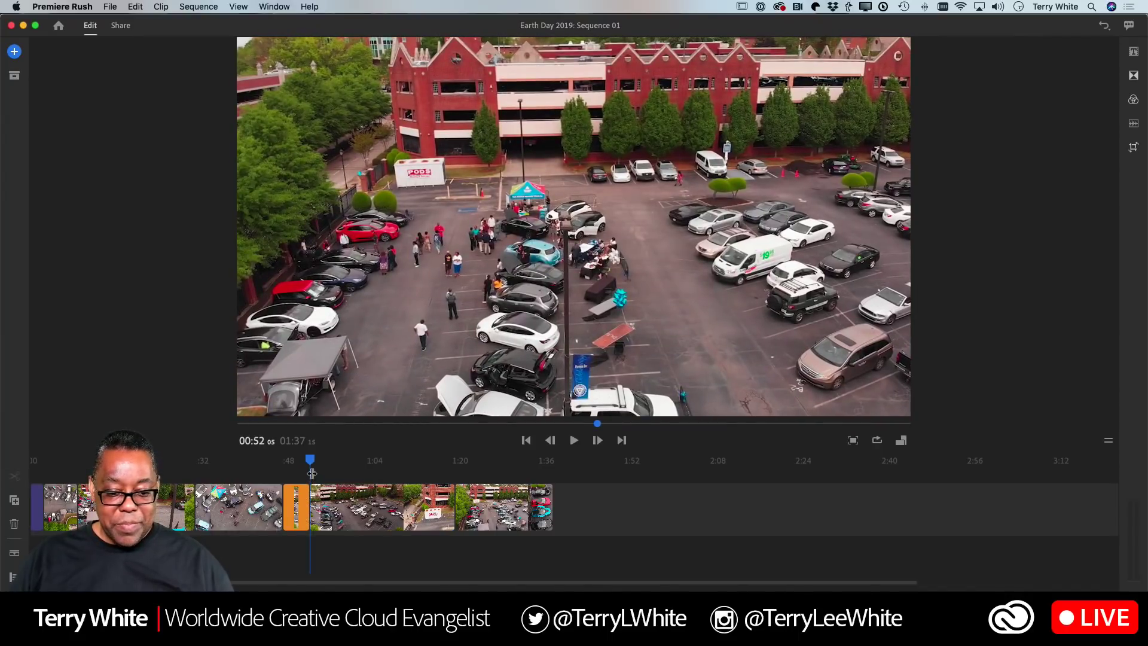
drag(312, 464, 335, 477)
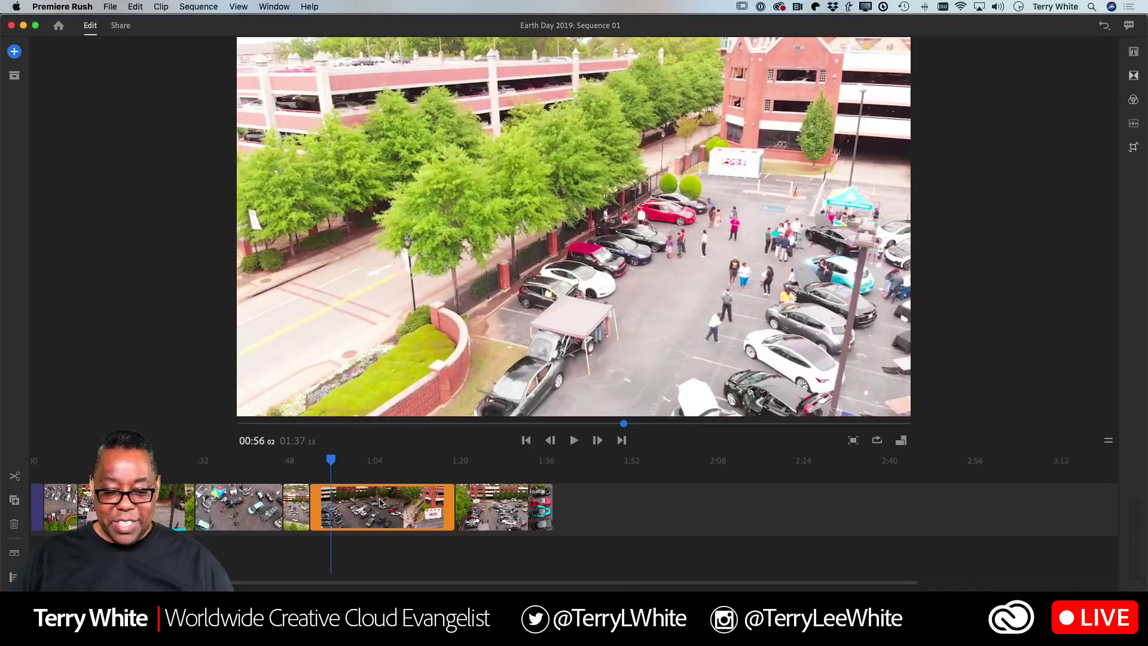
click(380, 502)
key(super+z)
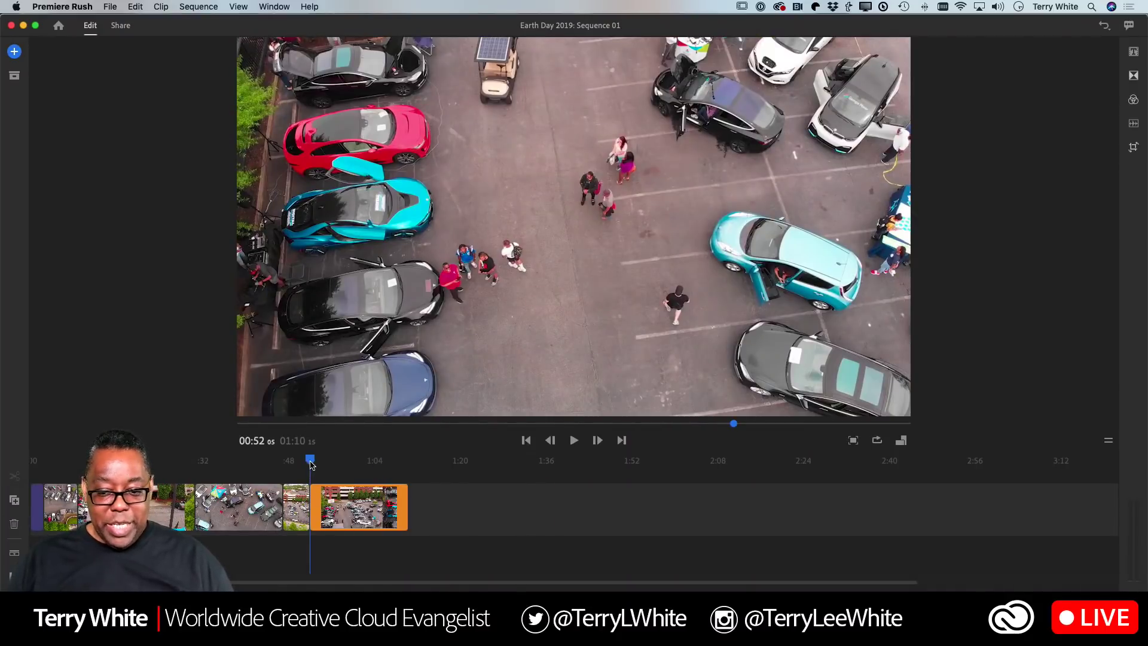
- Scrub through the final clips and play the sequence from its start to review the edit
drag(310, 465, 397, 465)
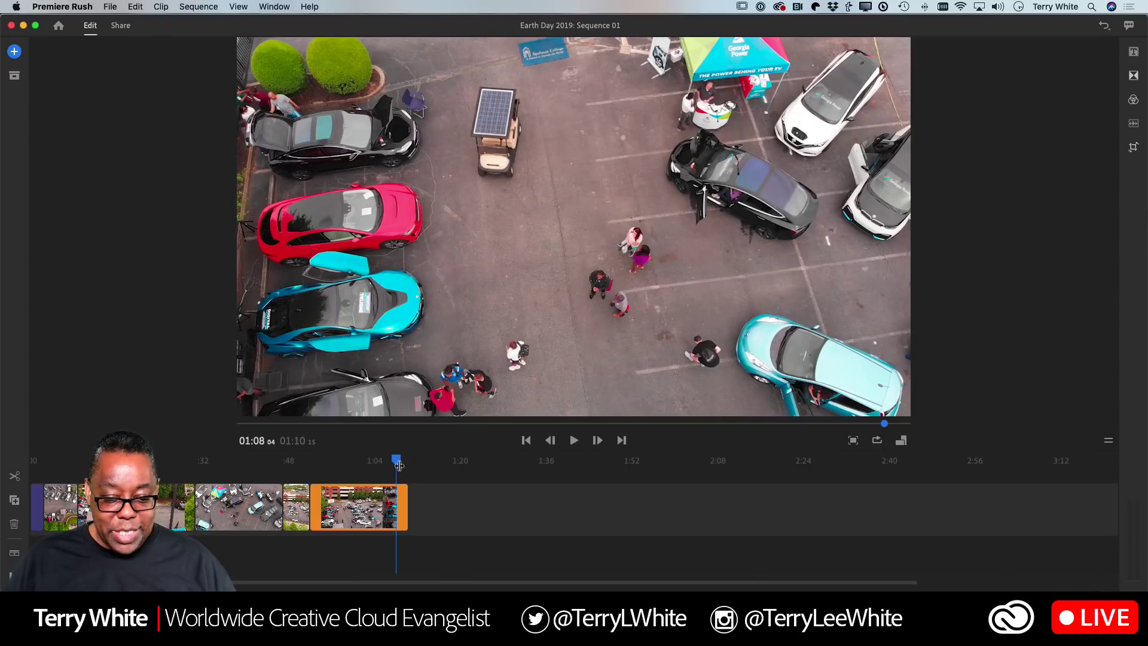
drag(399, 465, 38, 524)
click(37, 524)
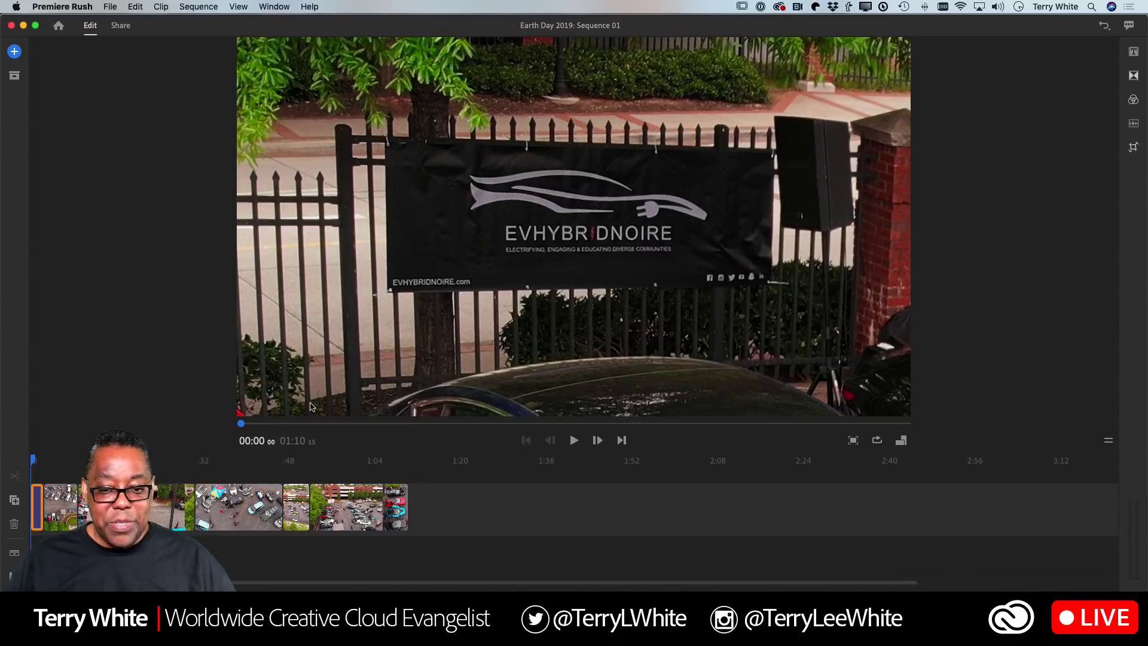
key(space)
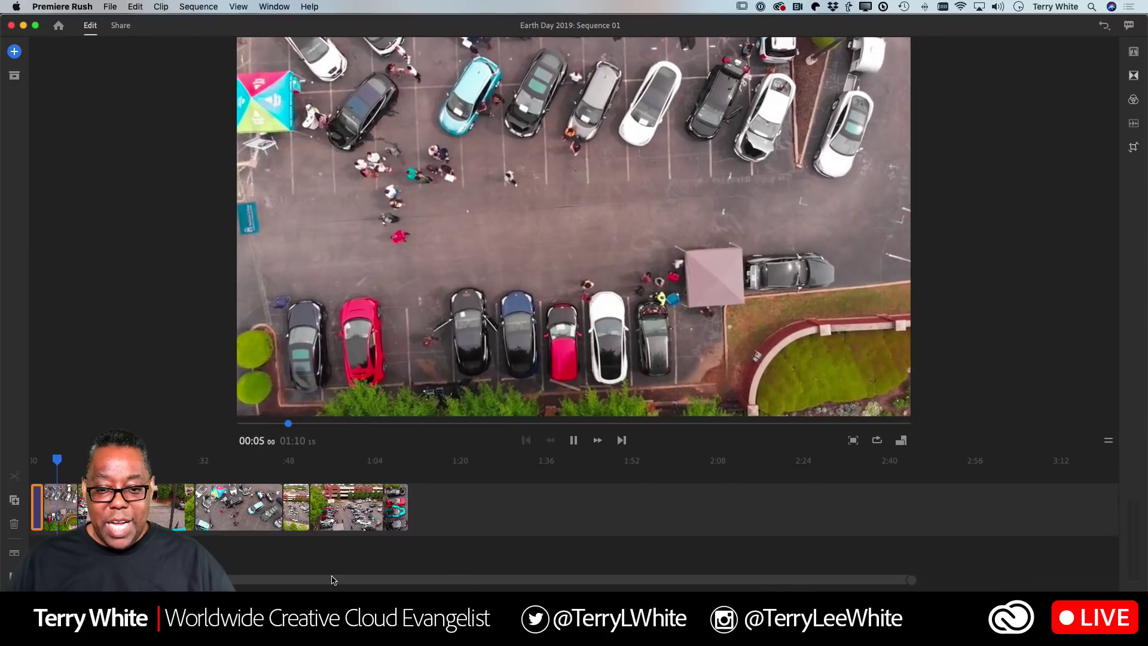
click(177, 495)
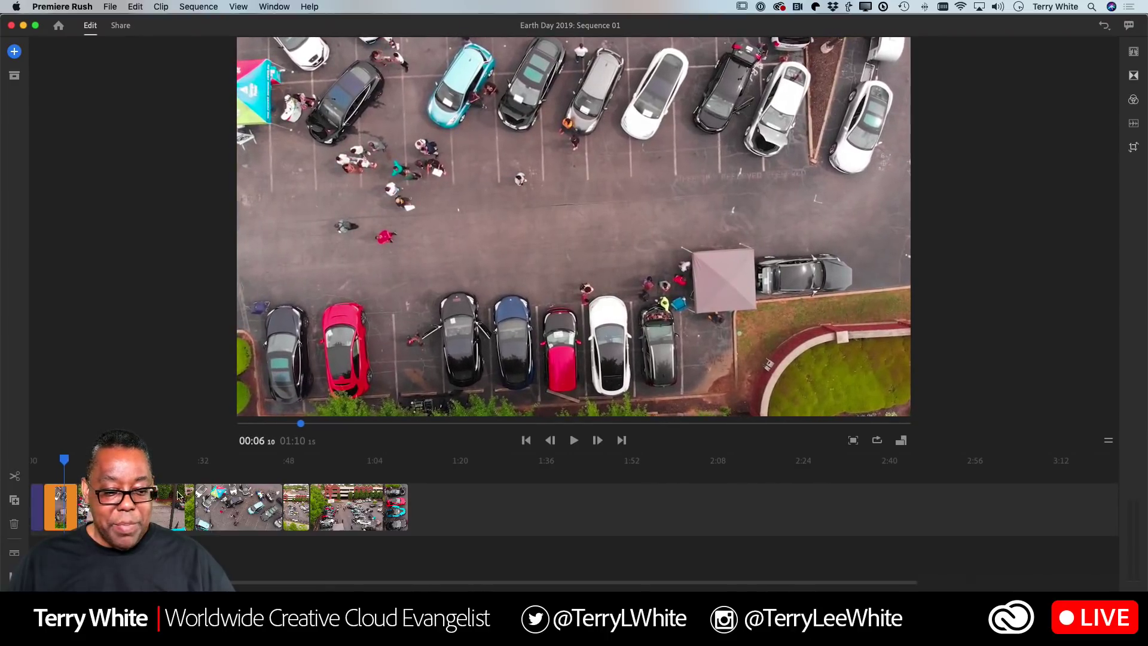
- Place the playhead at 00:04:17, near the start of the first overhead clip, and browse the installed title styles
drag(64, 462, 54, 462)
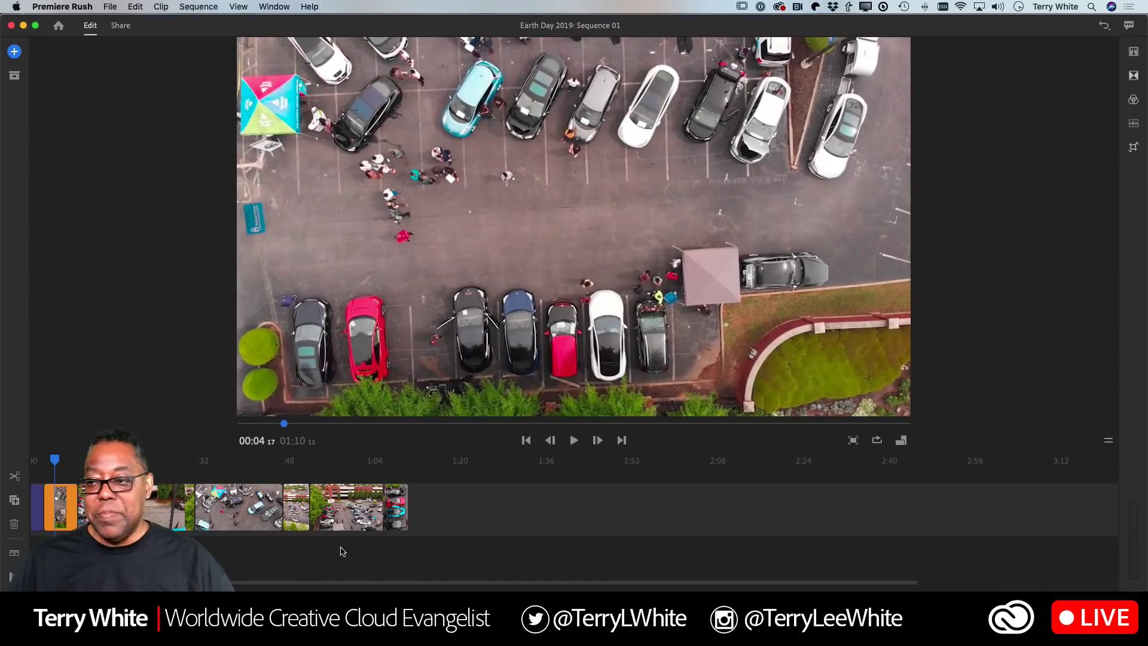
click(1134, 52)
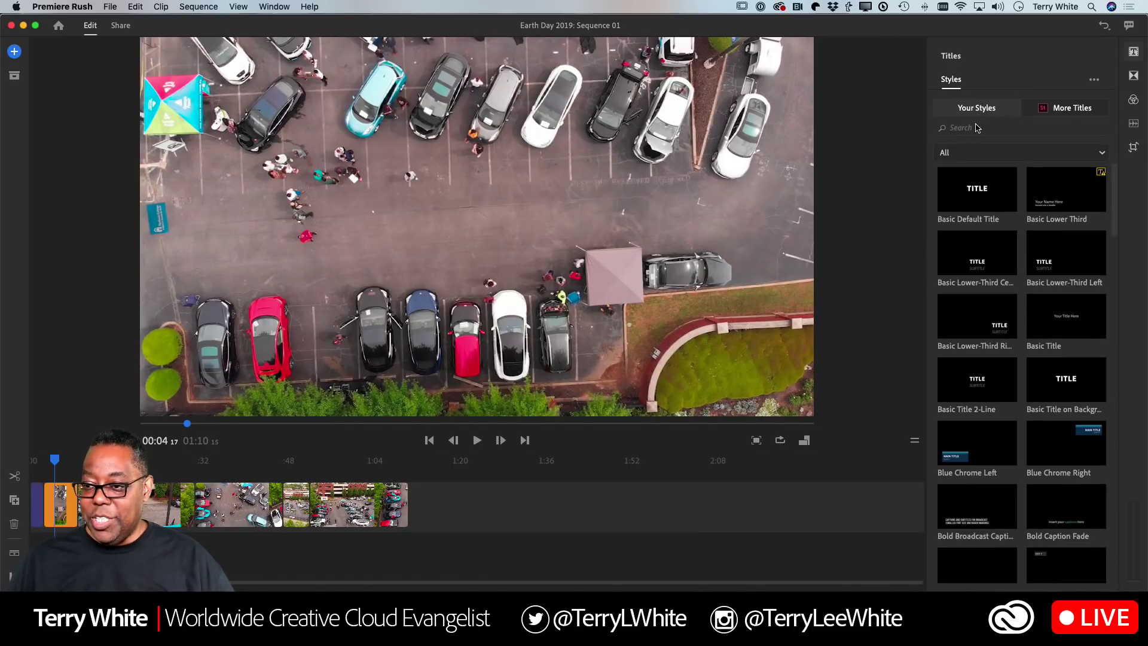
mouse_move(1004, 307)
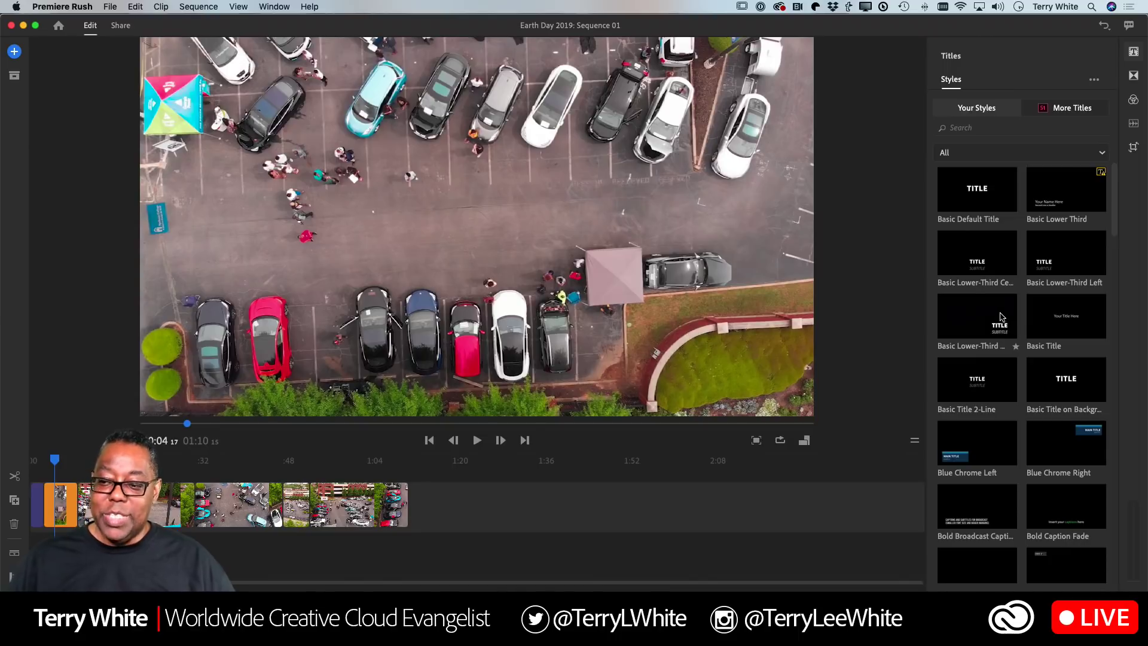
scroll(1002, 317, down, 12)
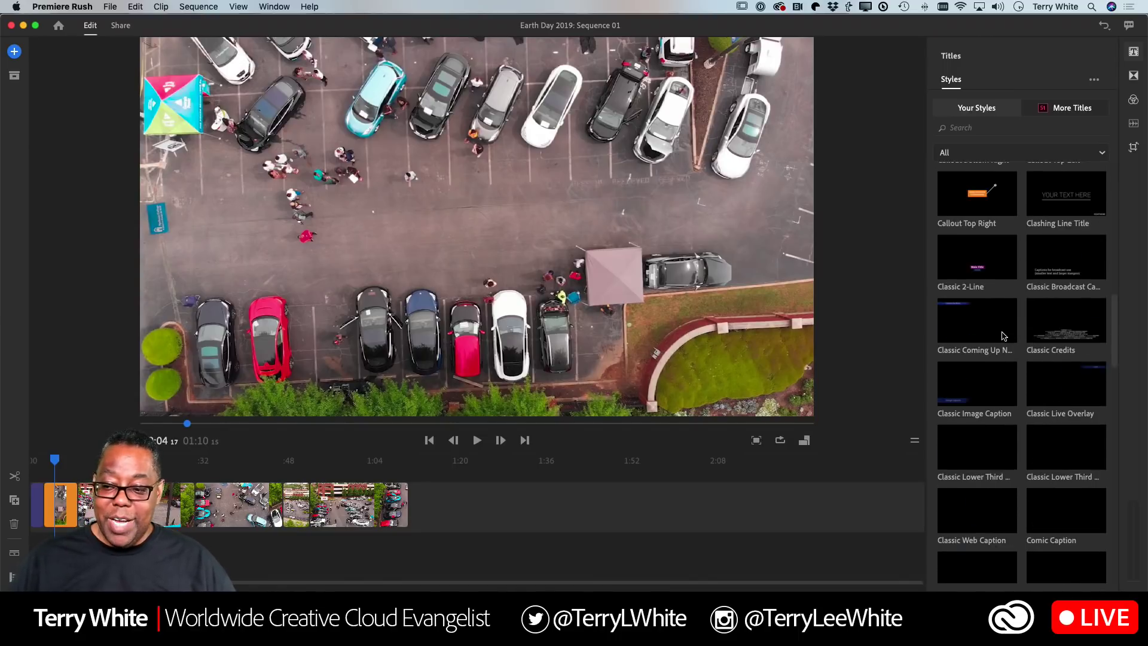
scroll(1004, 336, down, 15)
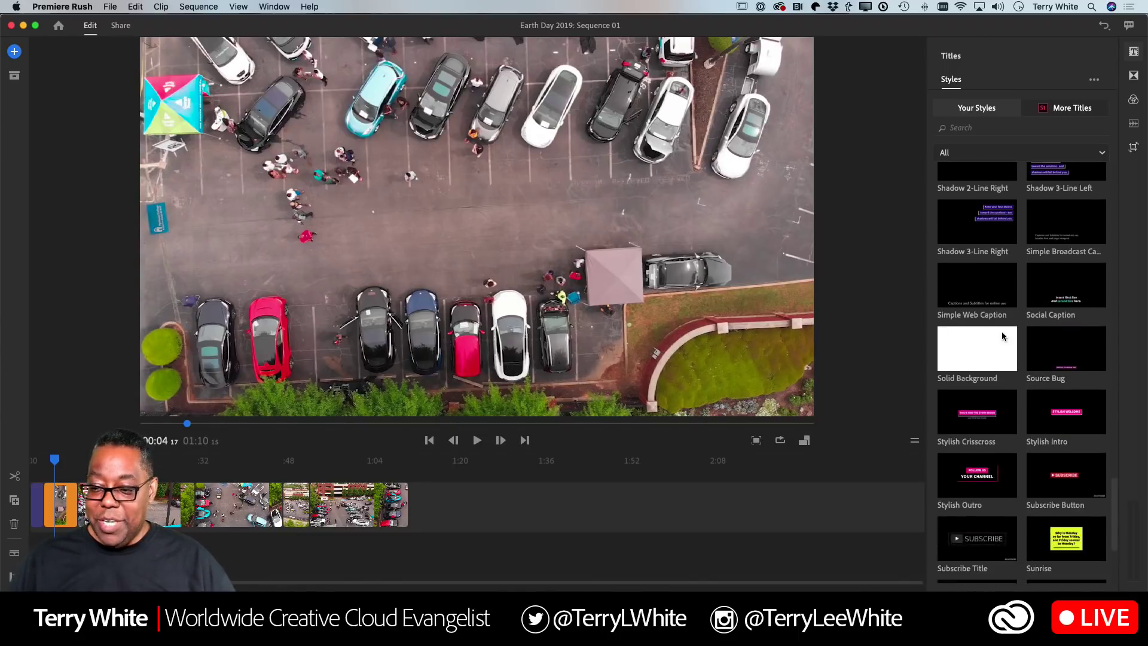
scroll(1003, 336, down, 3)
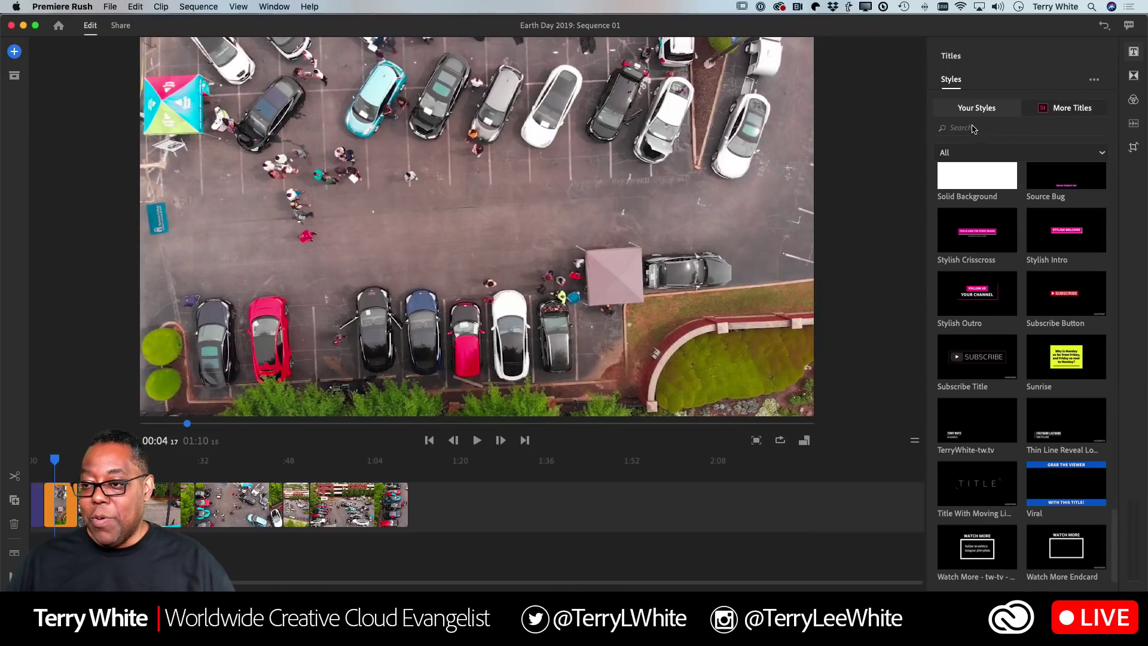
- Search the additional downloadable titles for "Title"
click(1071, 114)
click(993, 134)
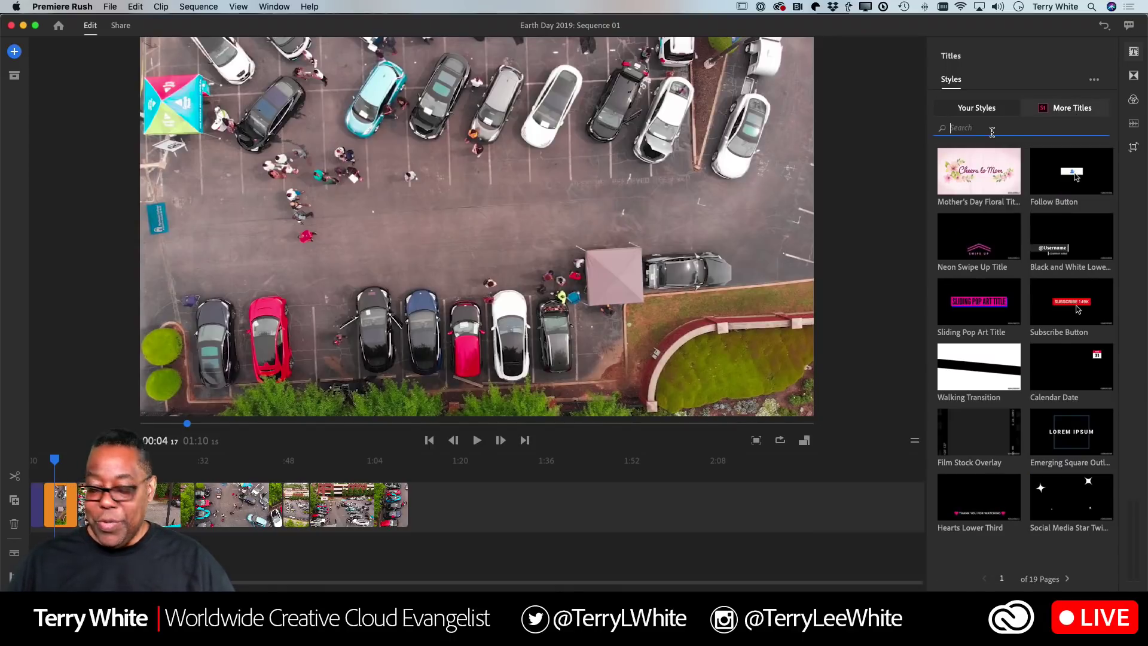
text(Titl)
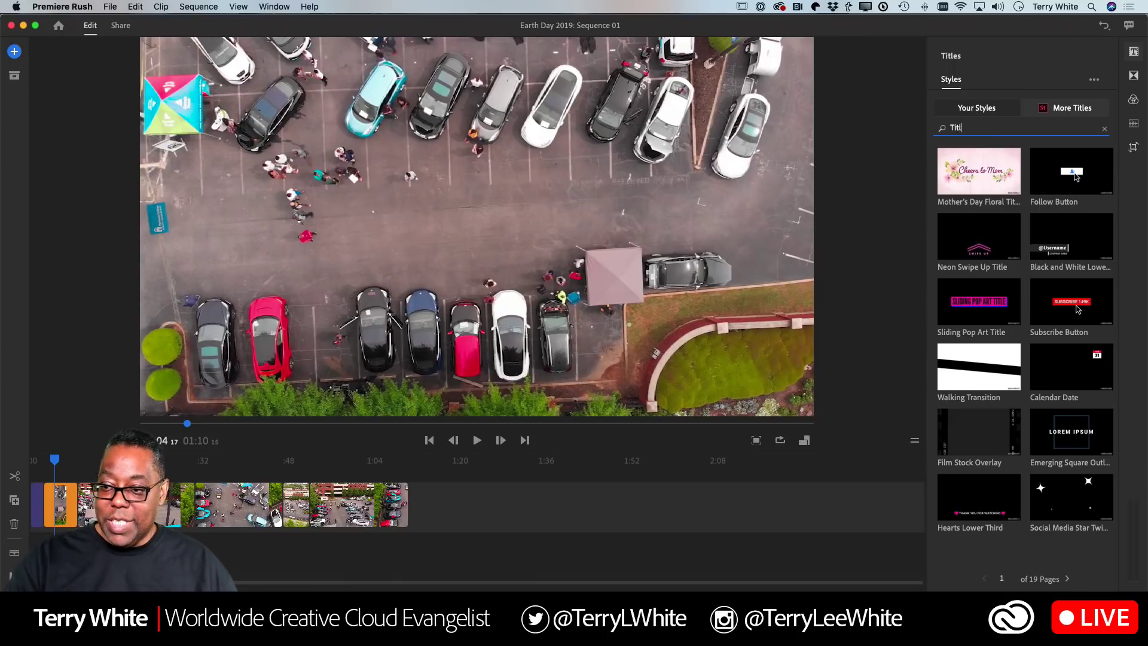
text(e)
key(Return)
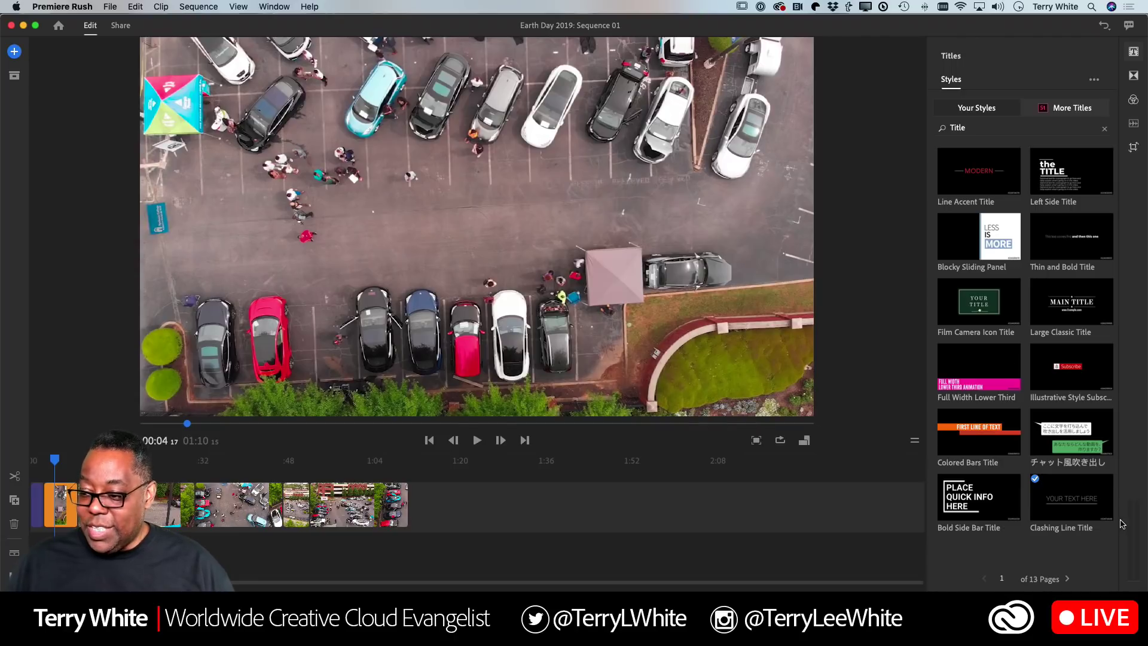
- Download the Wipe-In Title and Flicker Title templates from the second page of results
click(1067, 580)
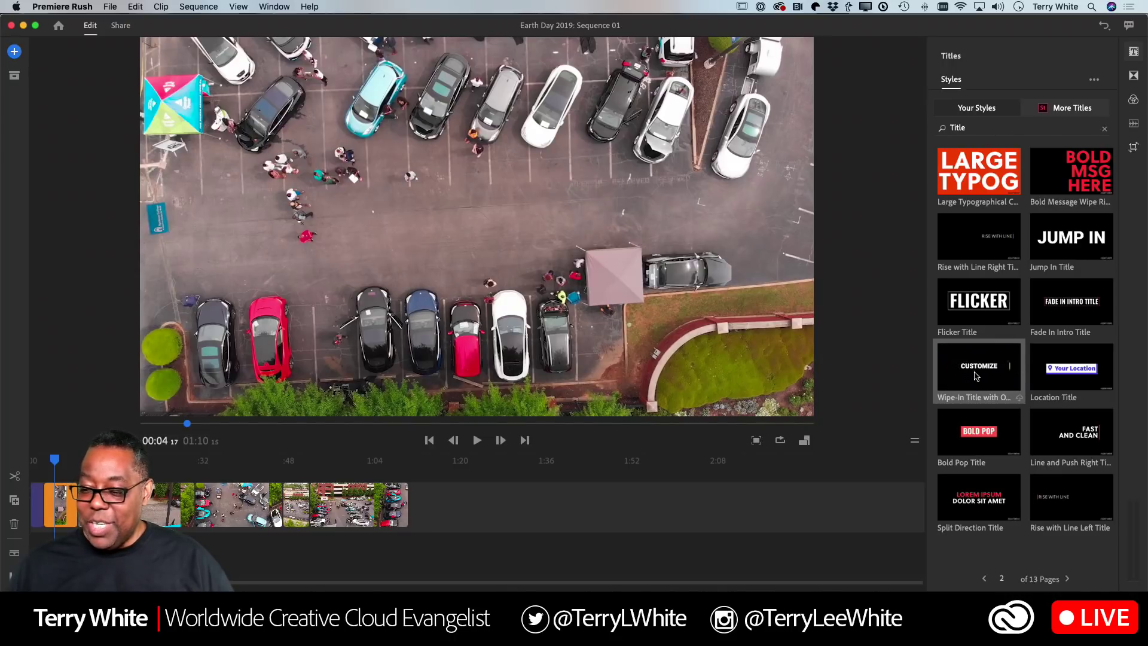
click(975, 375)
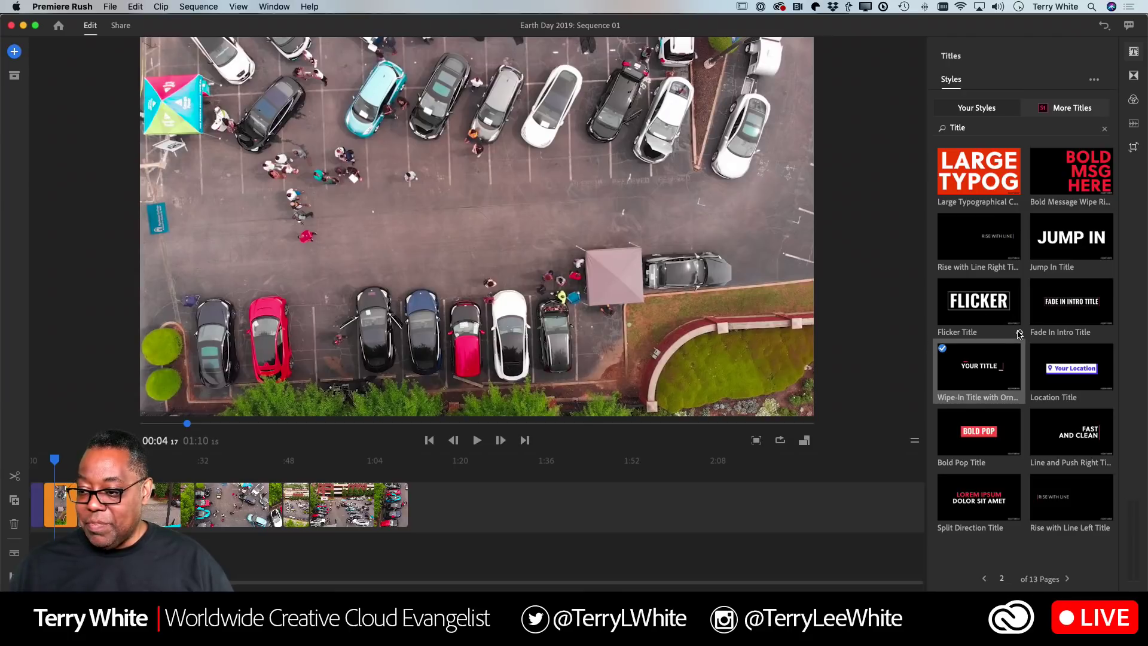
click(963, 311)
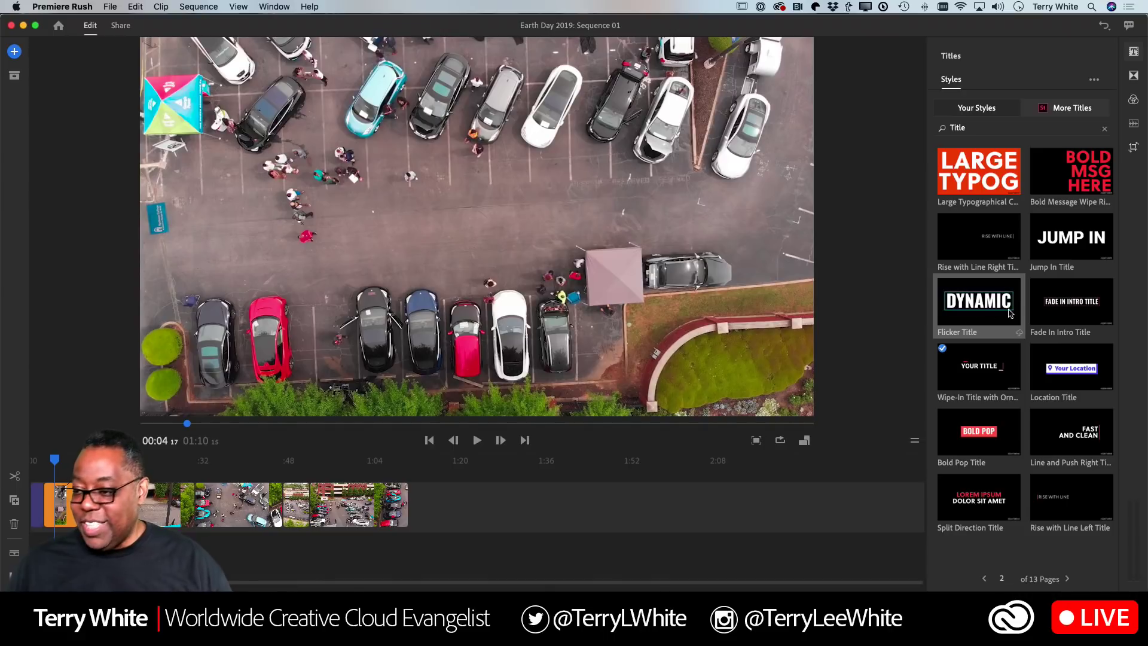
click(1000, 330)
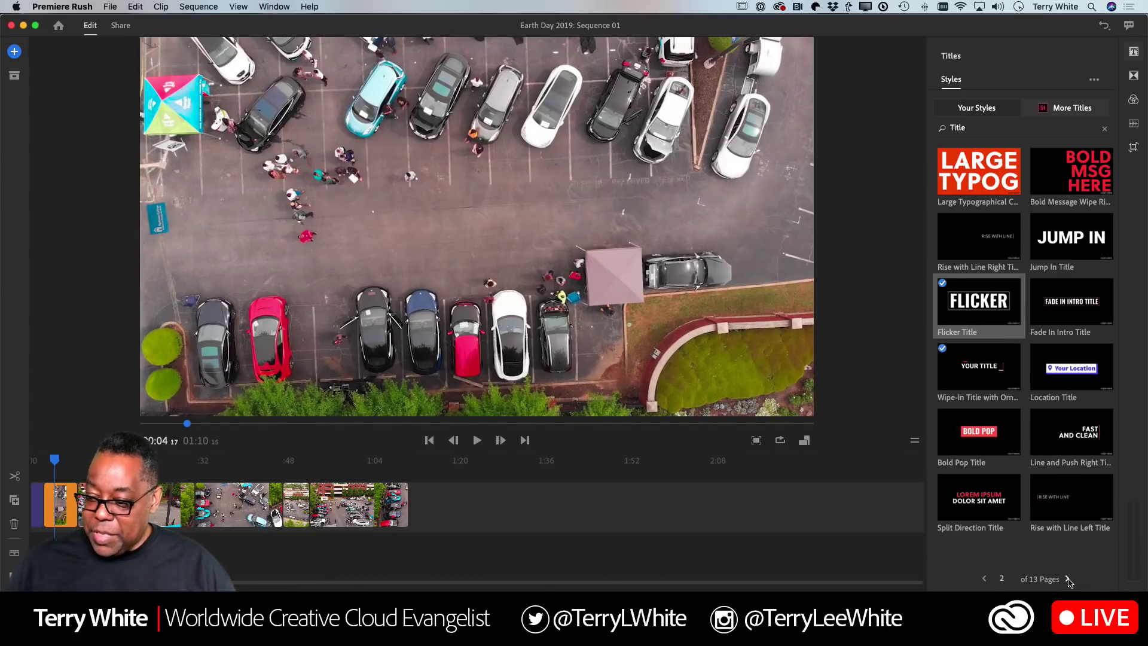
- Add the Frame Outlined Text title from results page 5 above the first overhead clip at 00:04:17 and deselect it
click(1067, 579)
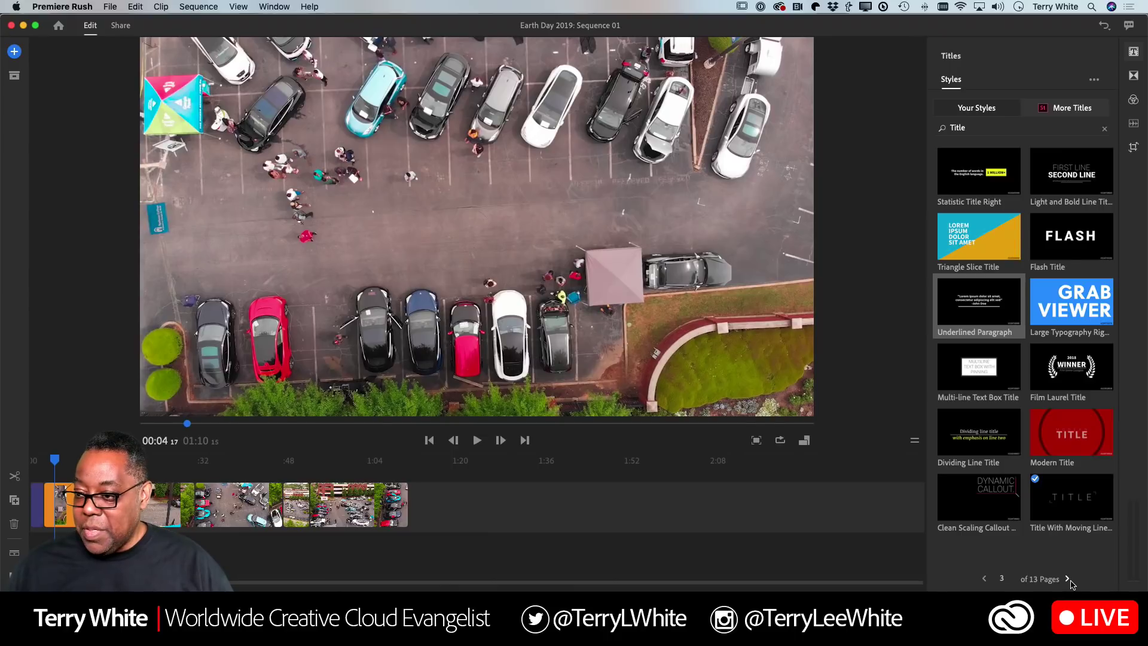
click(1068, 580)
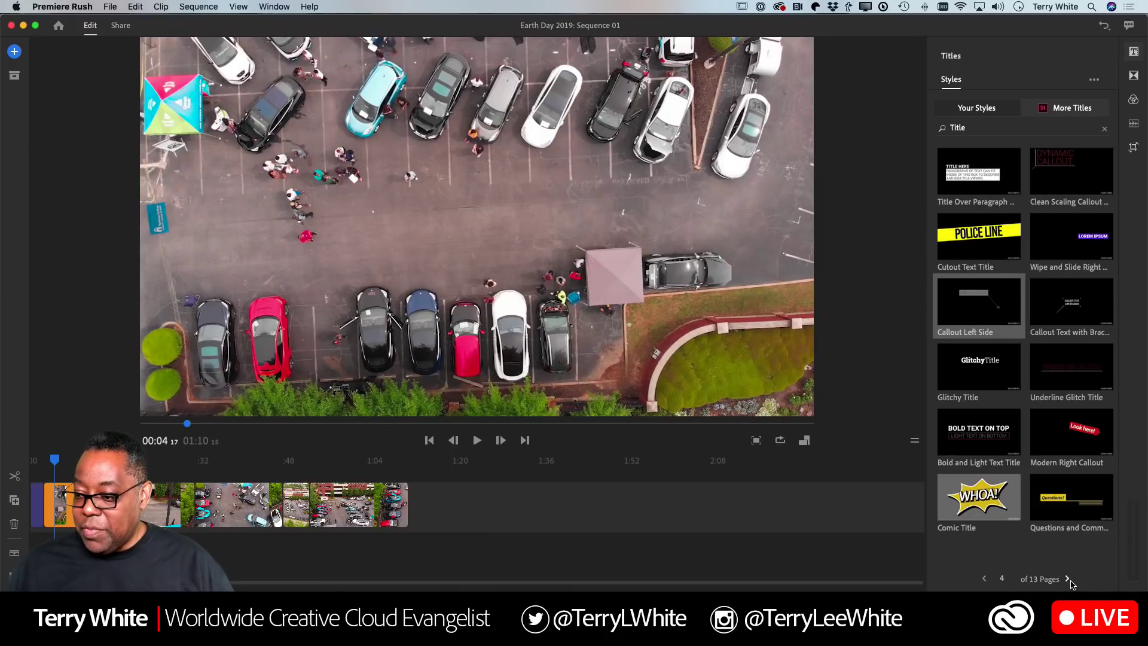
click(1067, 579)
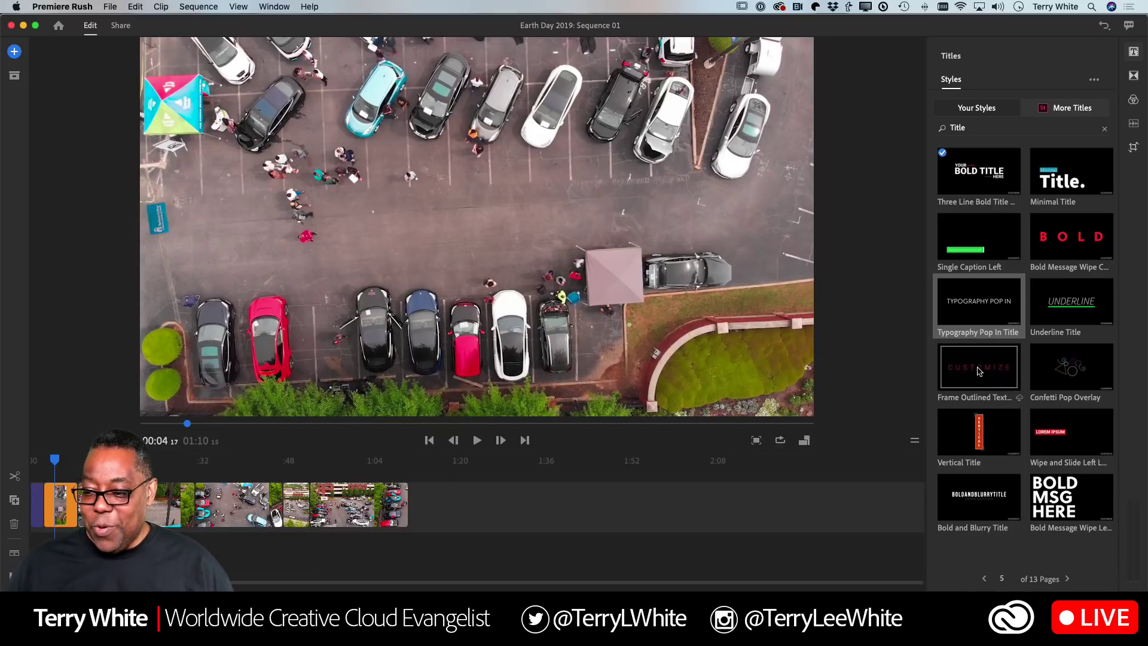
drag(986, 370, 60, 477)
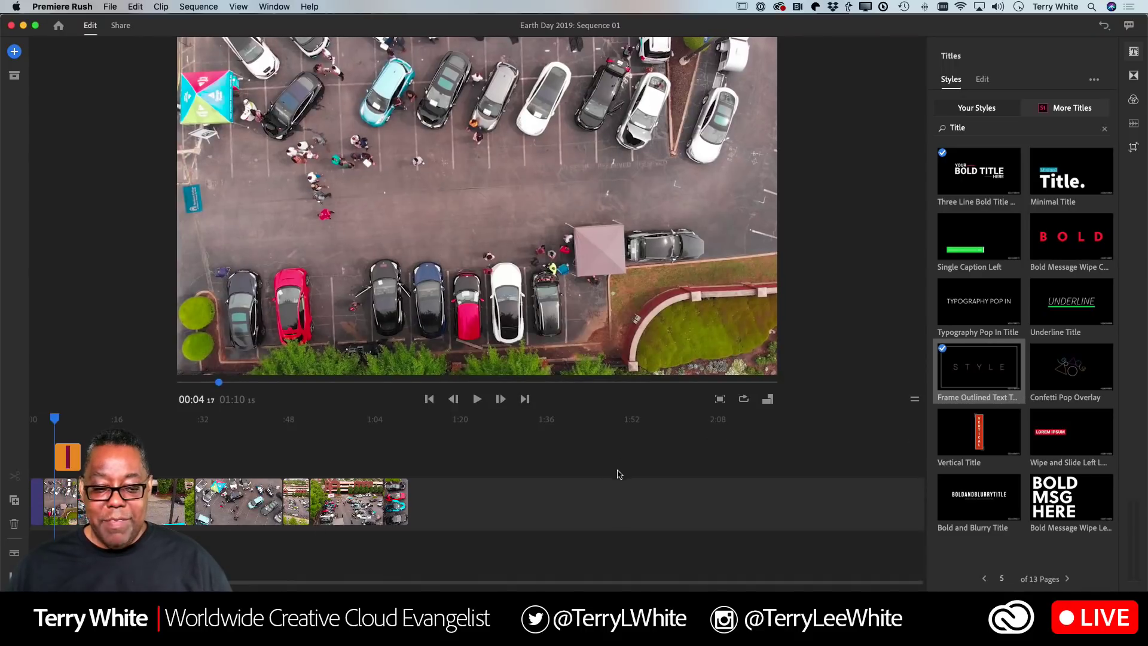
click(461, 457)
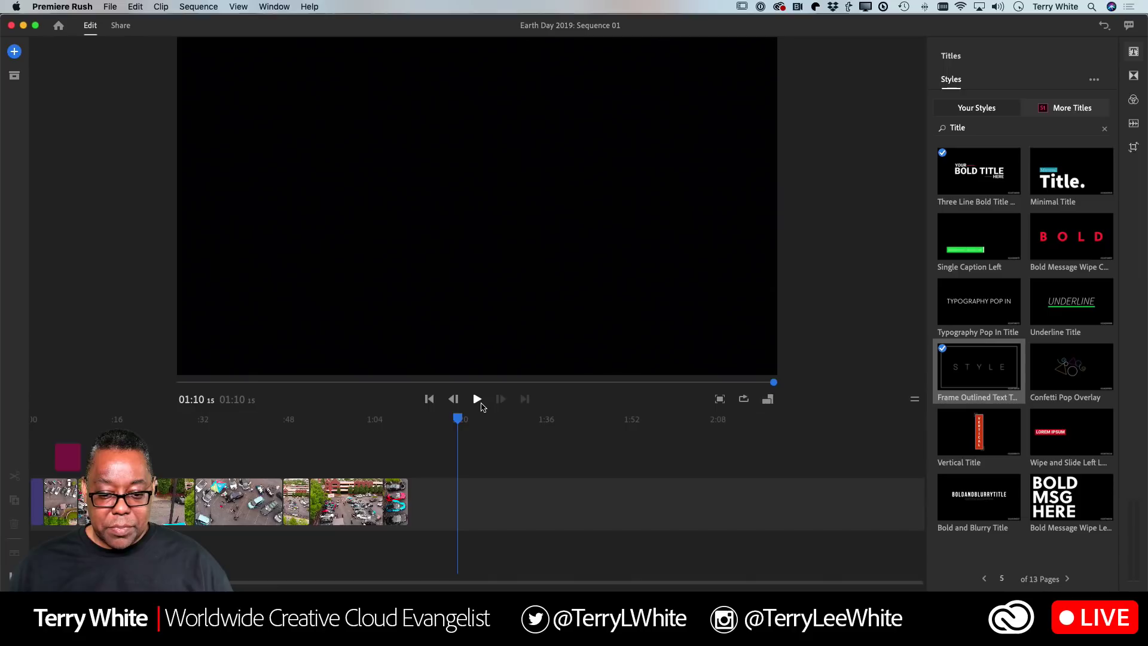
- Play the sequence from 00:03:20 to preview the animated title, and return the playhead to 00:05:14 within the title
click(50, 435)
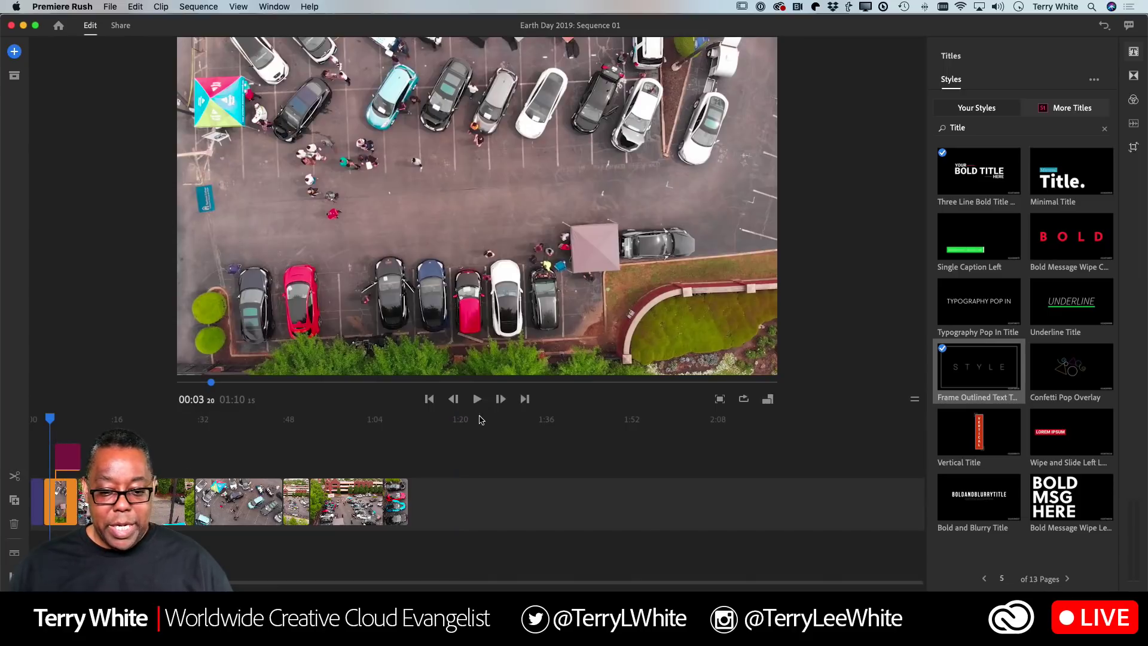
click(477, 400)
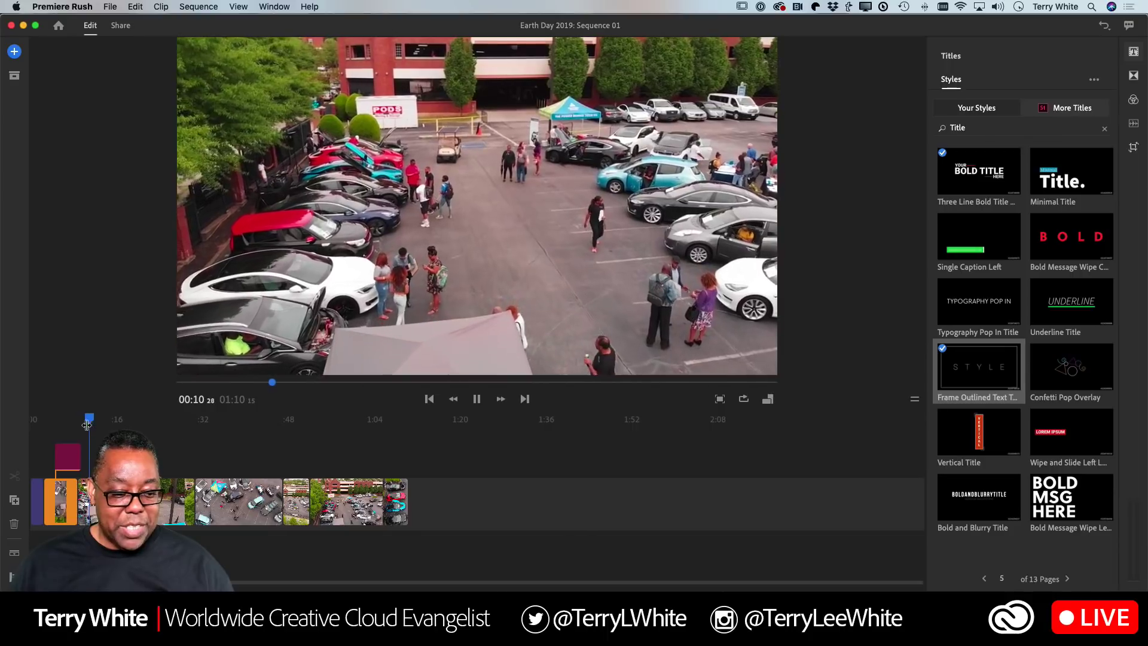
drag(89, 421, 60, 419)
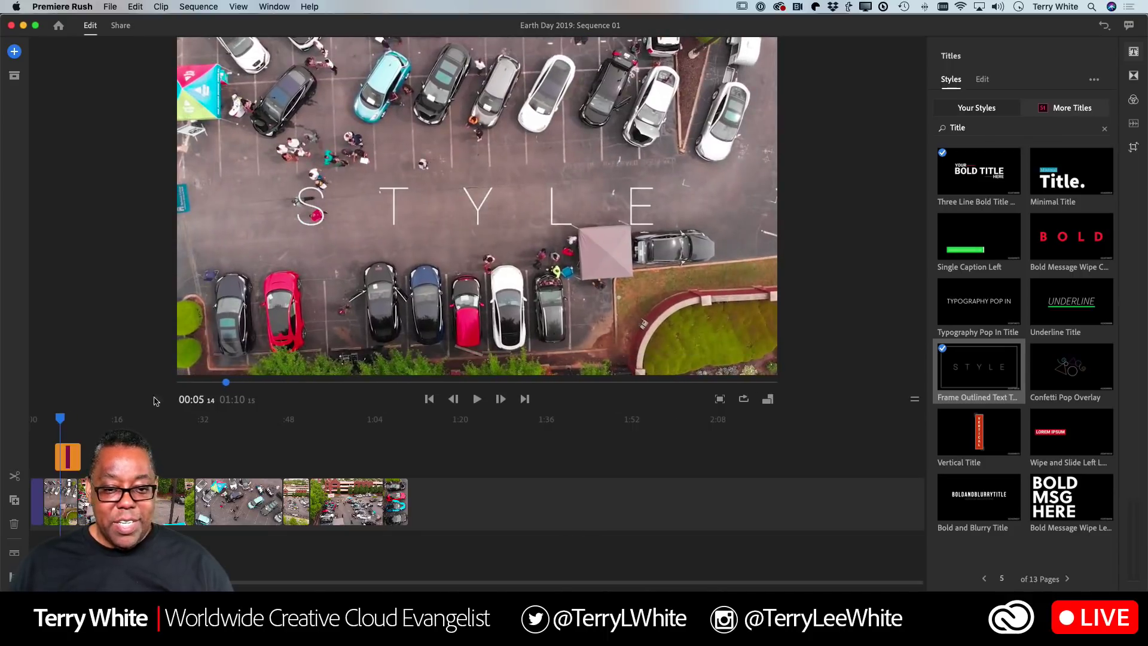
- Replace the placeholder text of the framed title with "EARTH DAY"
double_click(434, 218)
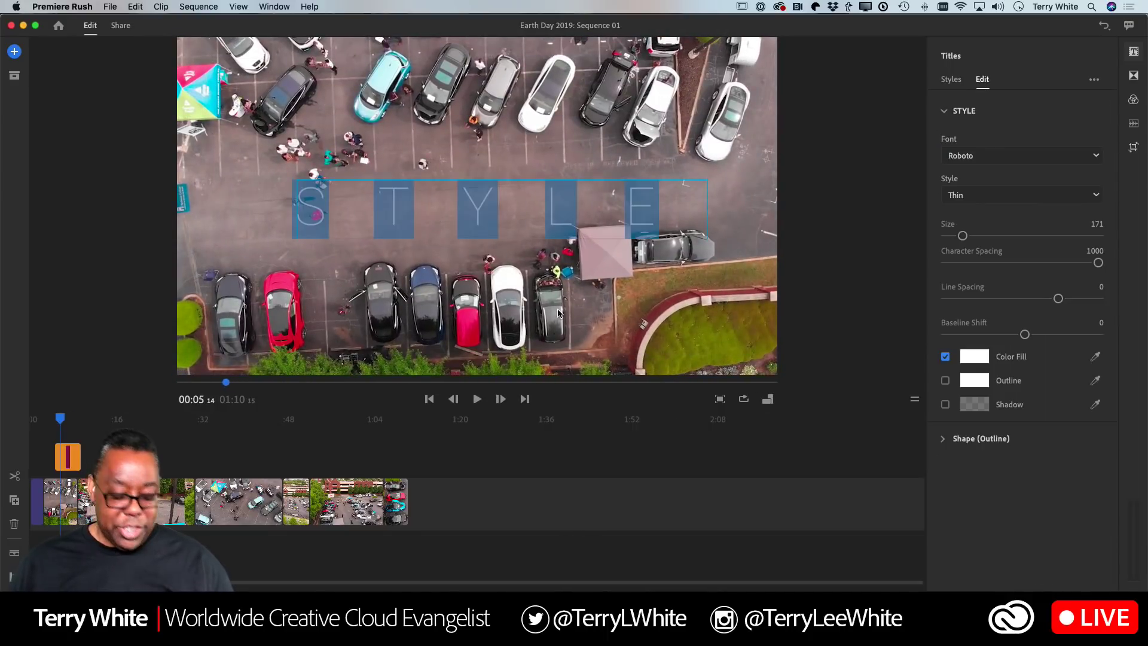
text(EAR)
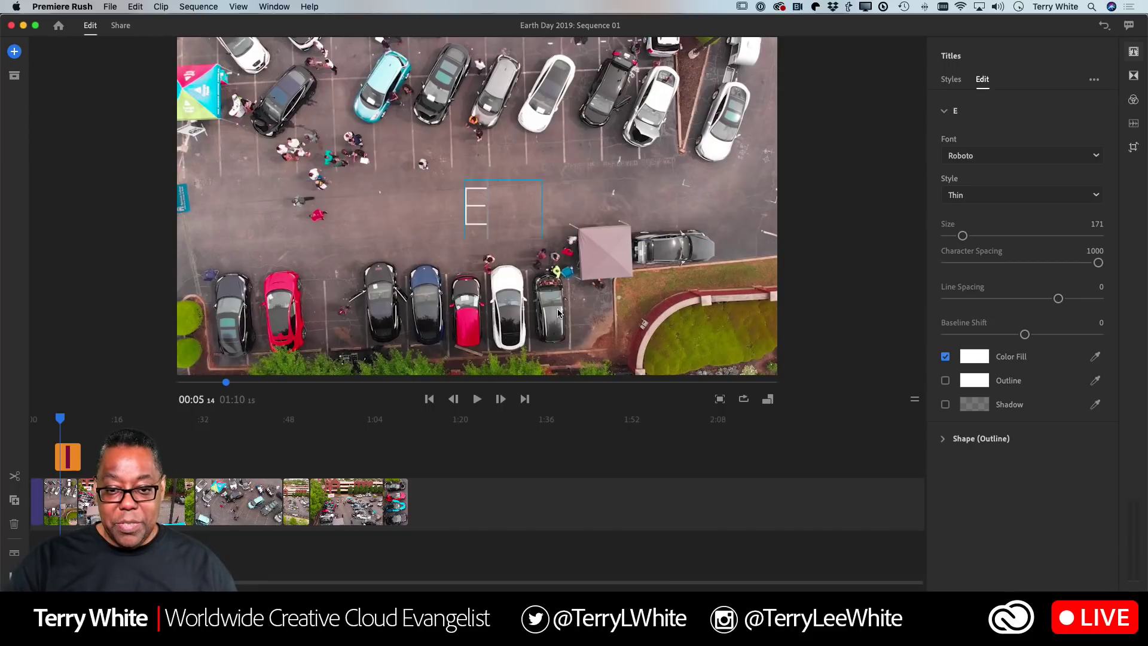
text(TH D)
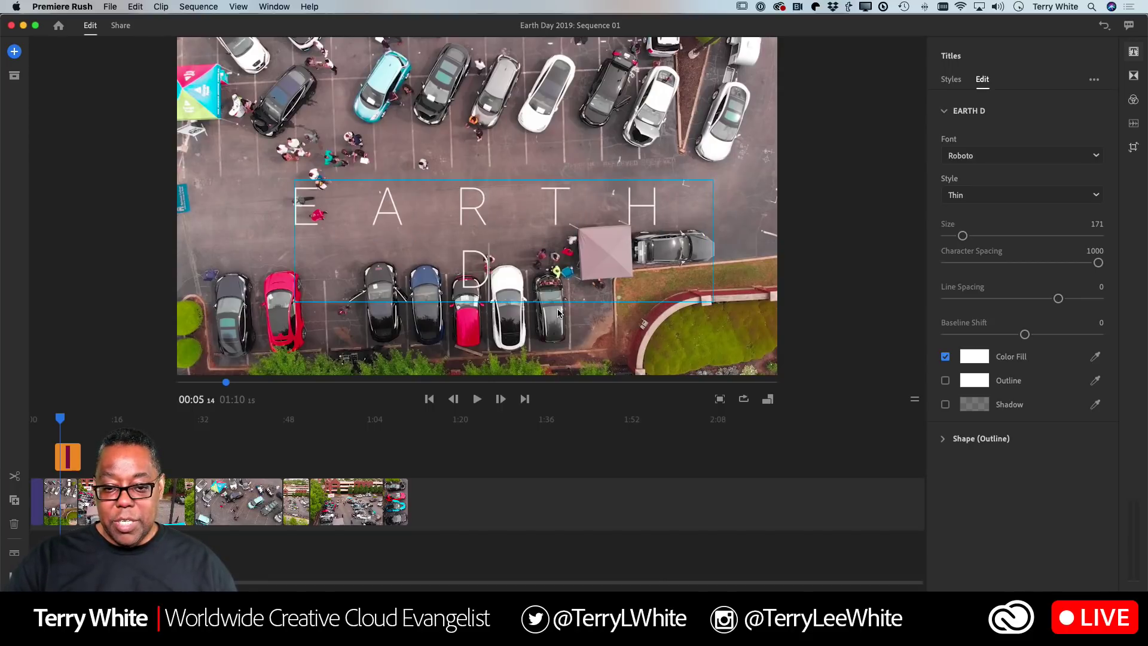
text(AY)
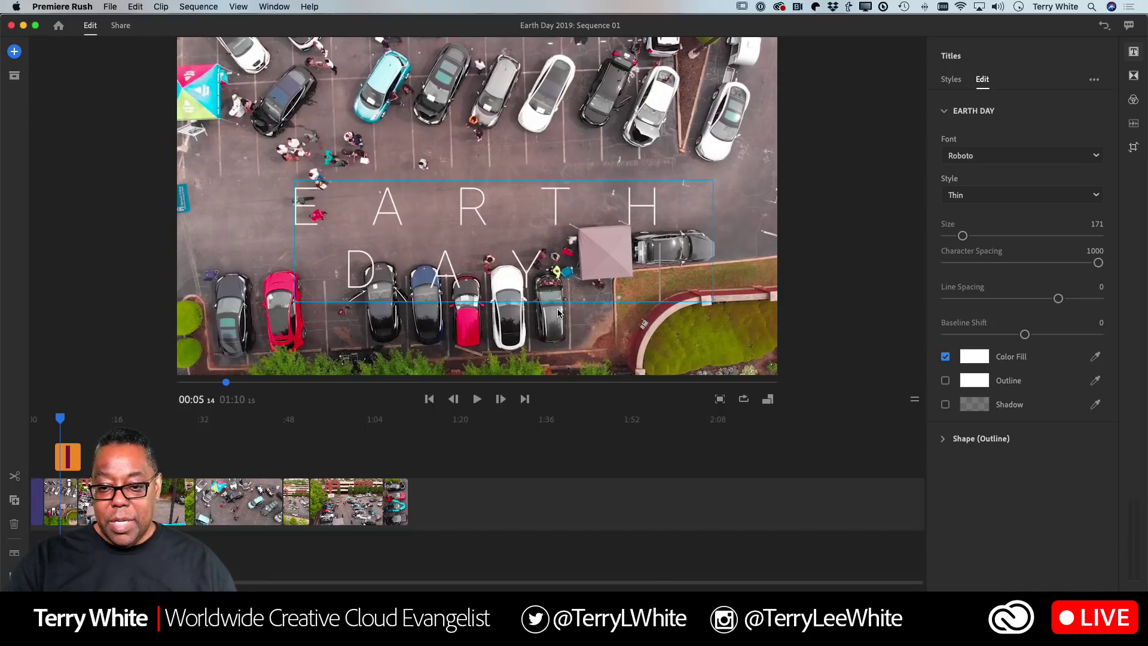
text( 2019)
key(BackSpace)
key(BackSpace)
key(BackSpace)
key(BackSpace)
key(BackSpace)
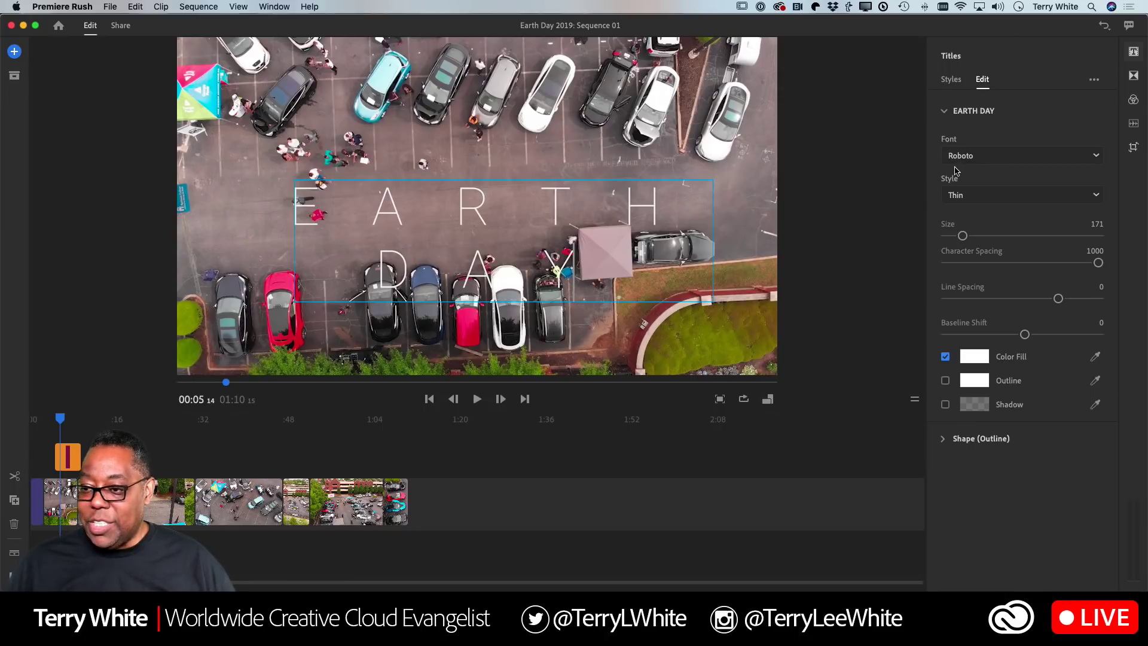
- Try to set the EARTH DAY title's font style to Roboto Bold without selecting its text
click(1096, 196)
click(1100, 197)
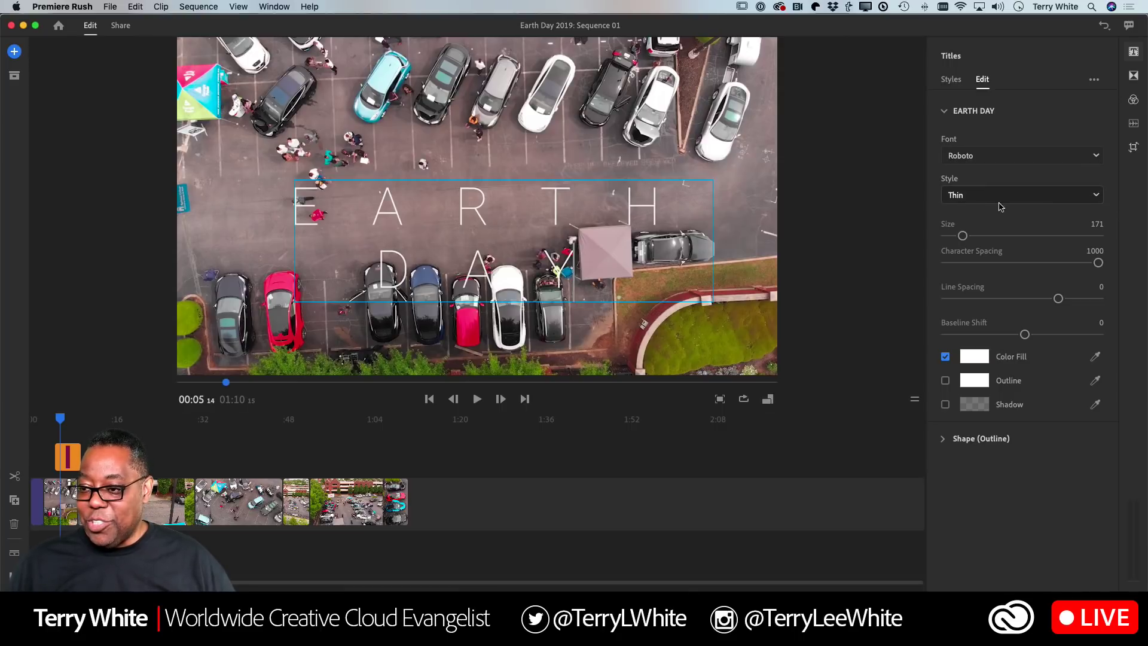
click(1096, 157)
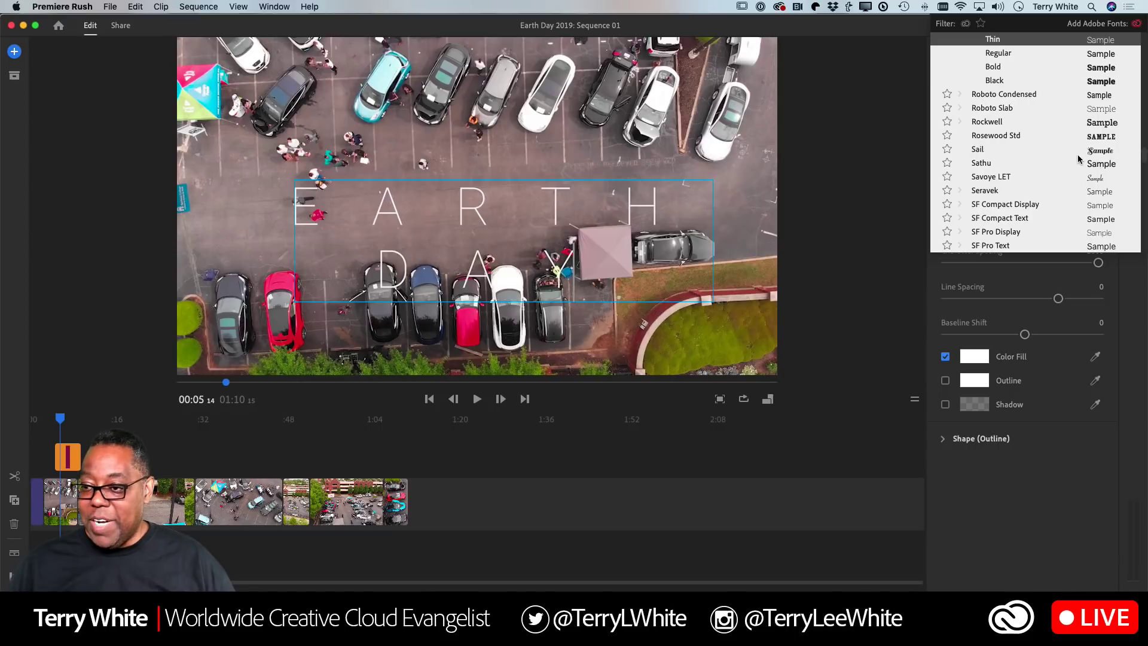
scroll(1079, 159, up, 3)
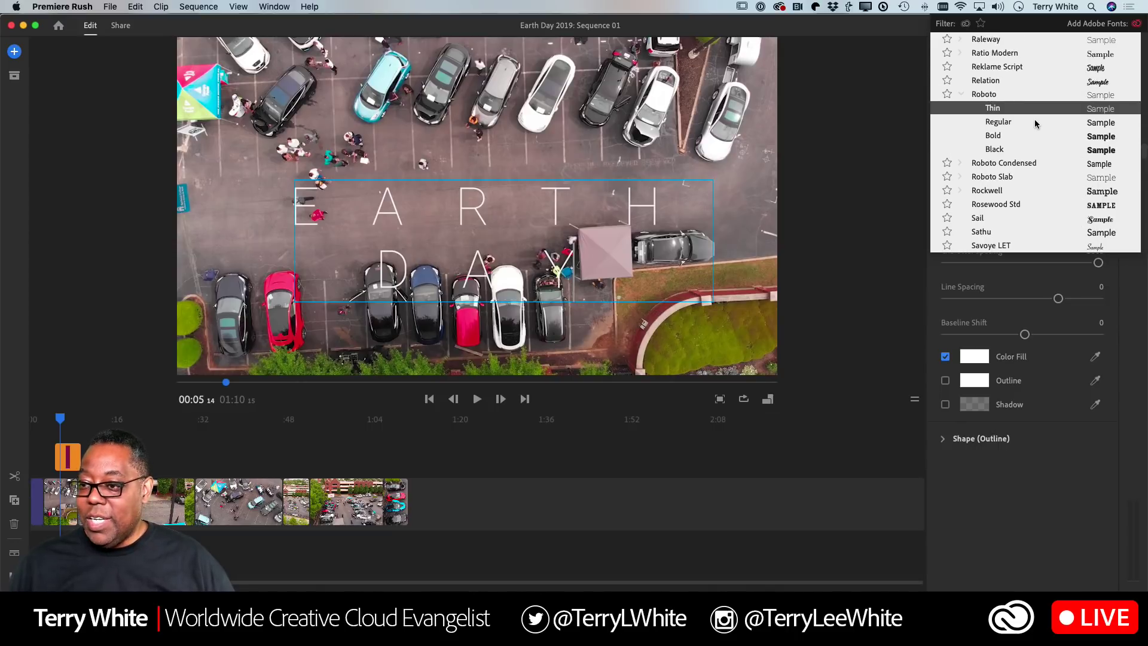
click(997, 137)
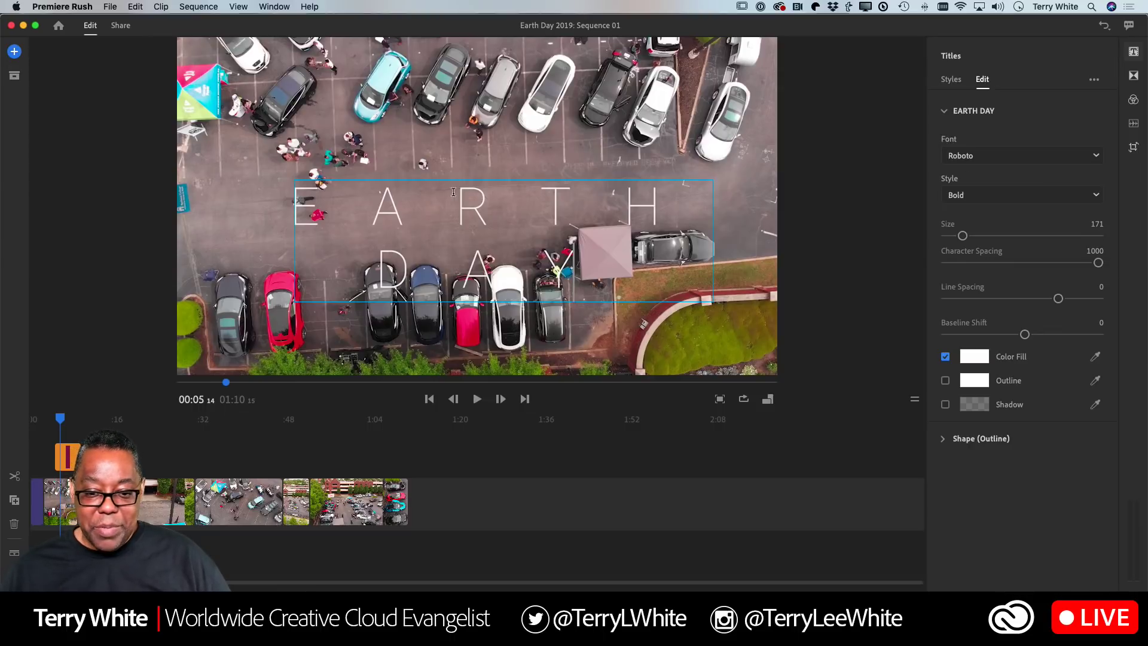
- Select all of the EARTH DAY title text and set its font to Roboto Black
double_click(469, 218)
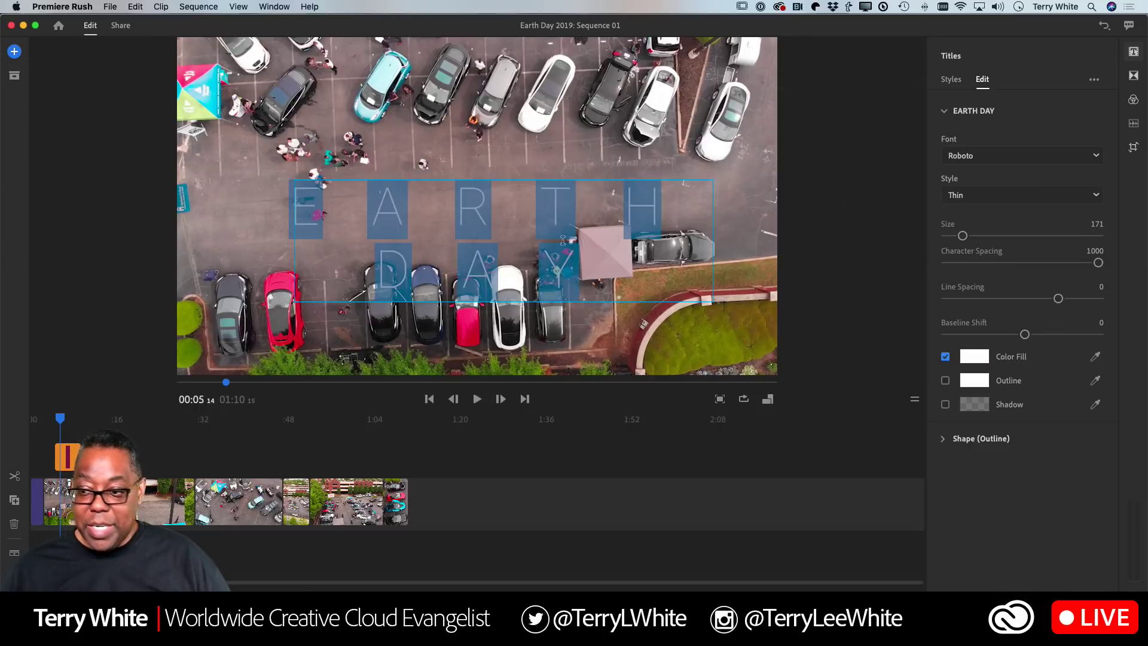
click(1060, 201)
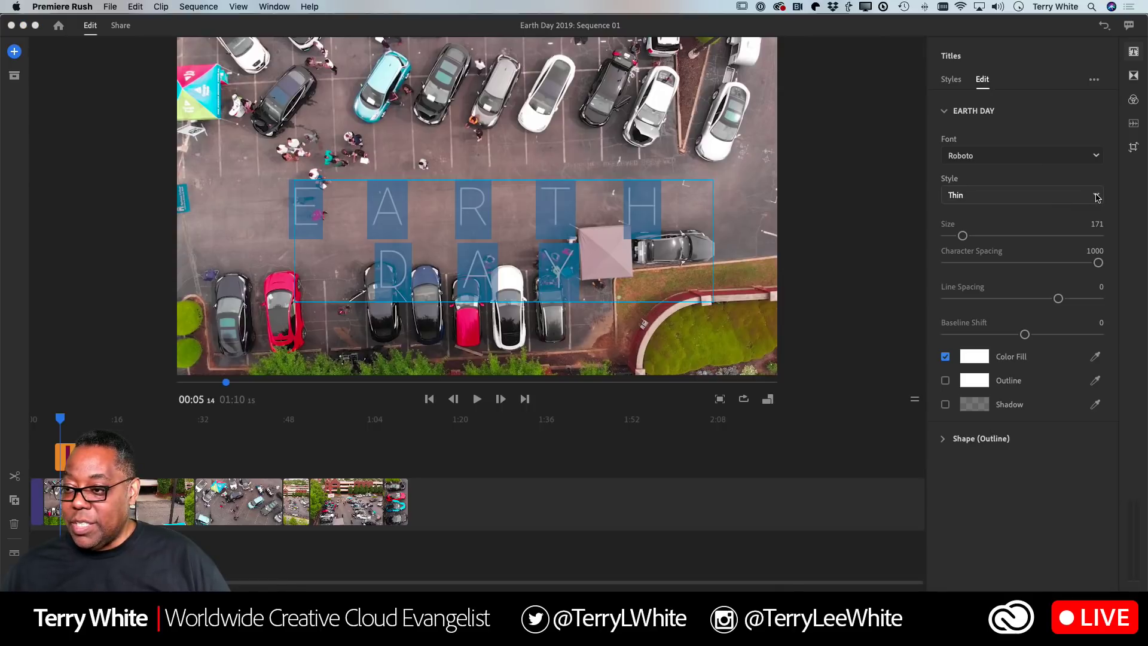
click(1095, 155)
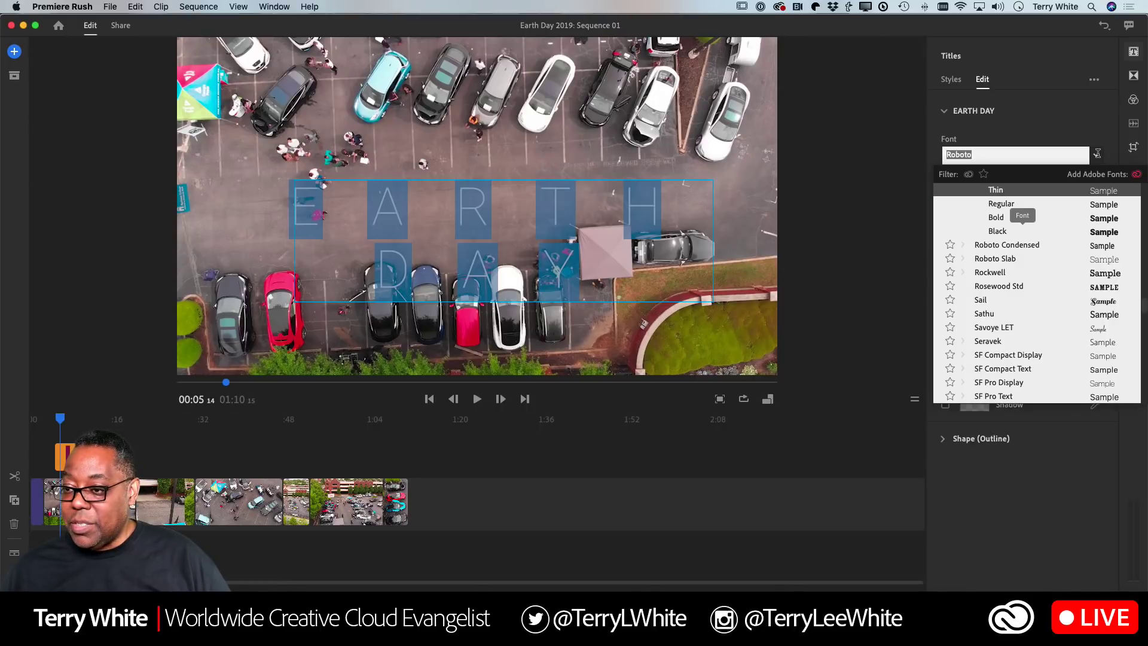
click(1003, 216)
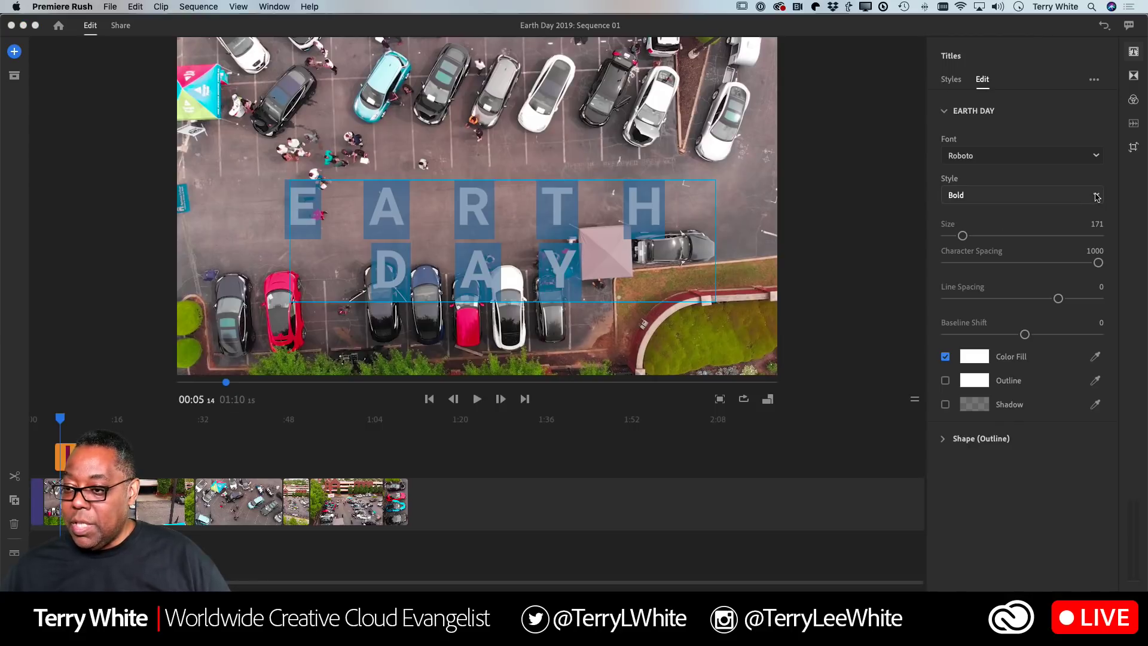
click(1095, 155)
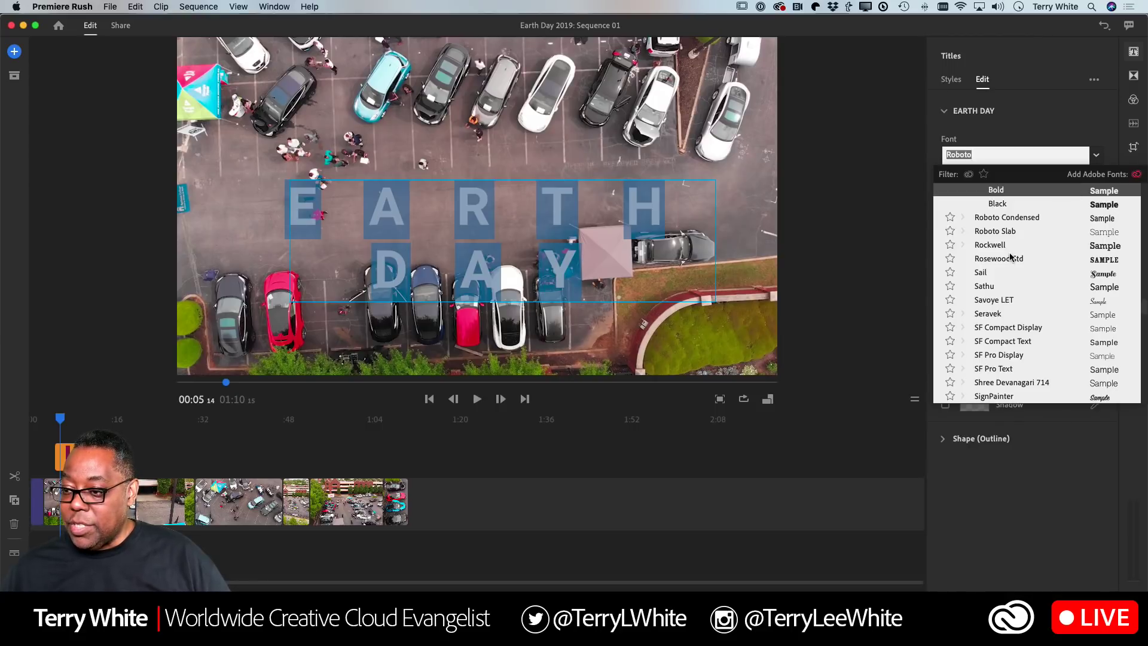
scroll(1011, 251, up, 2)
click(997, 273)
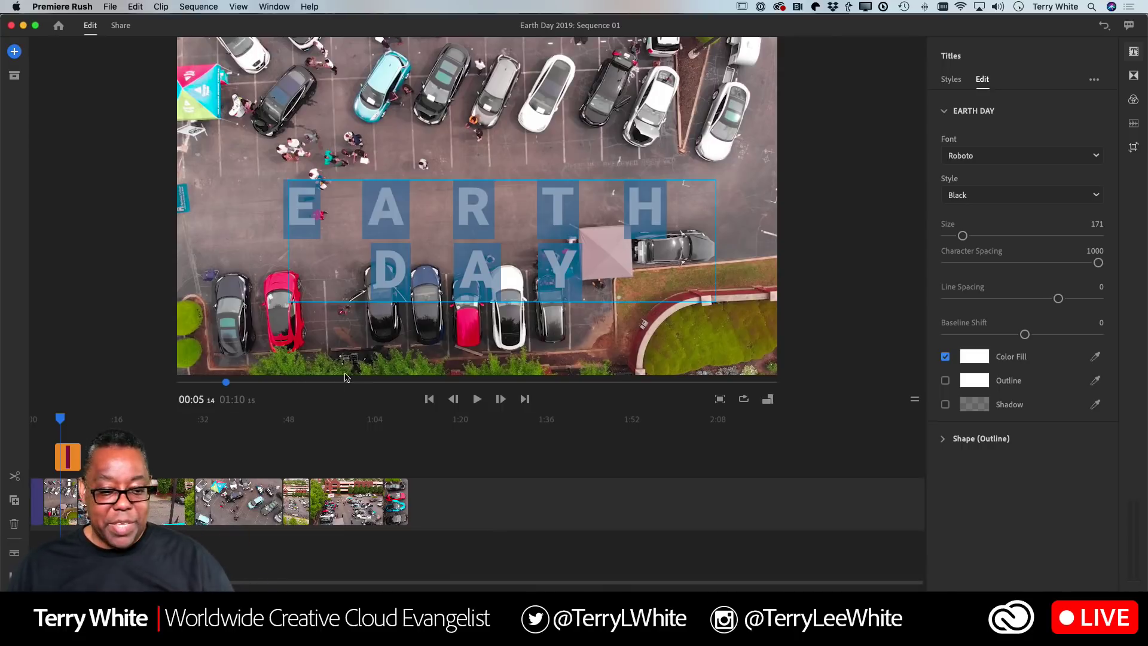
- Play the sequence from just before the title to review the EARTH DAY animation, and move the playhead back to 00:10:18
click(190, 499)
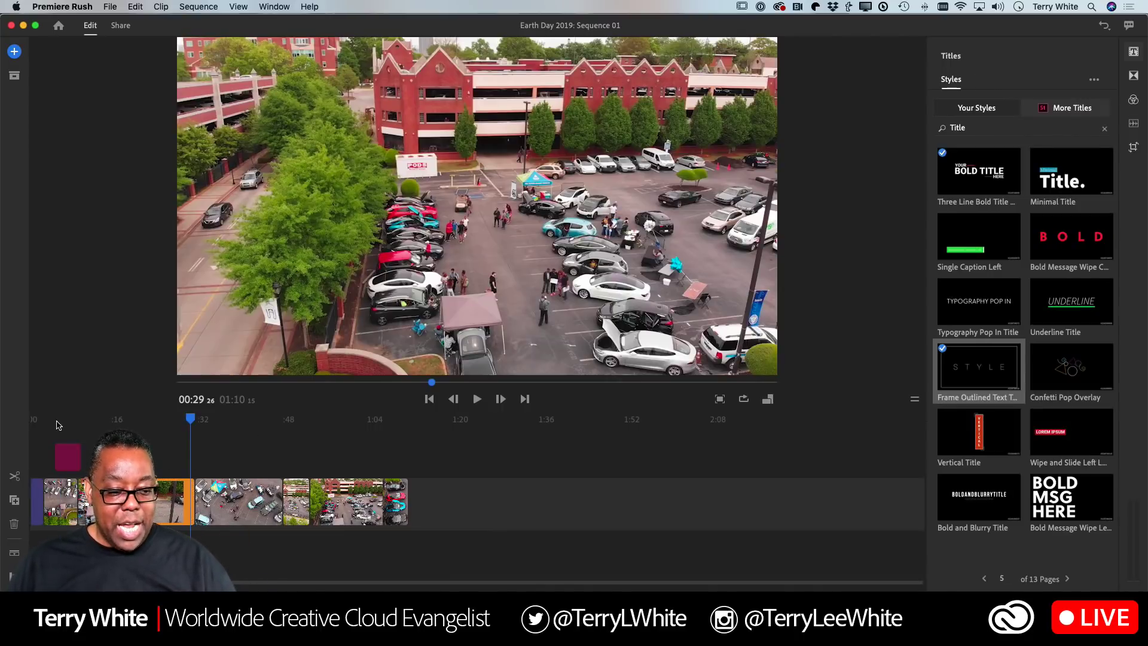
click(48, 422)
key(space)
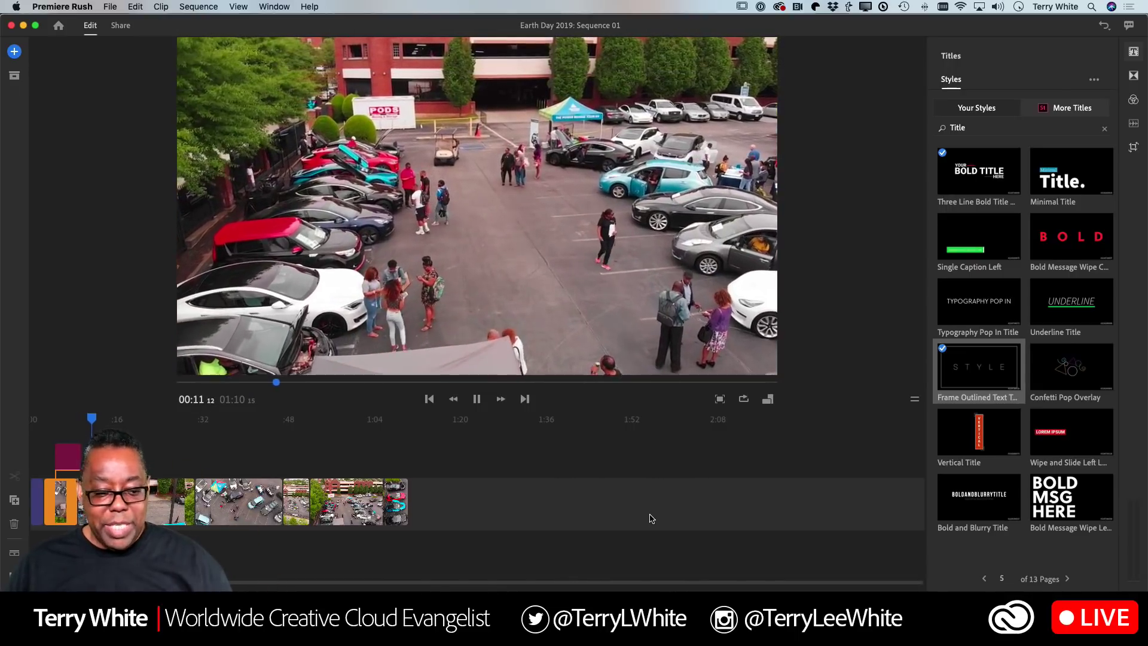
click(627, 515)
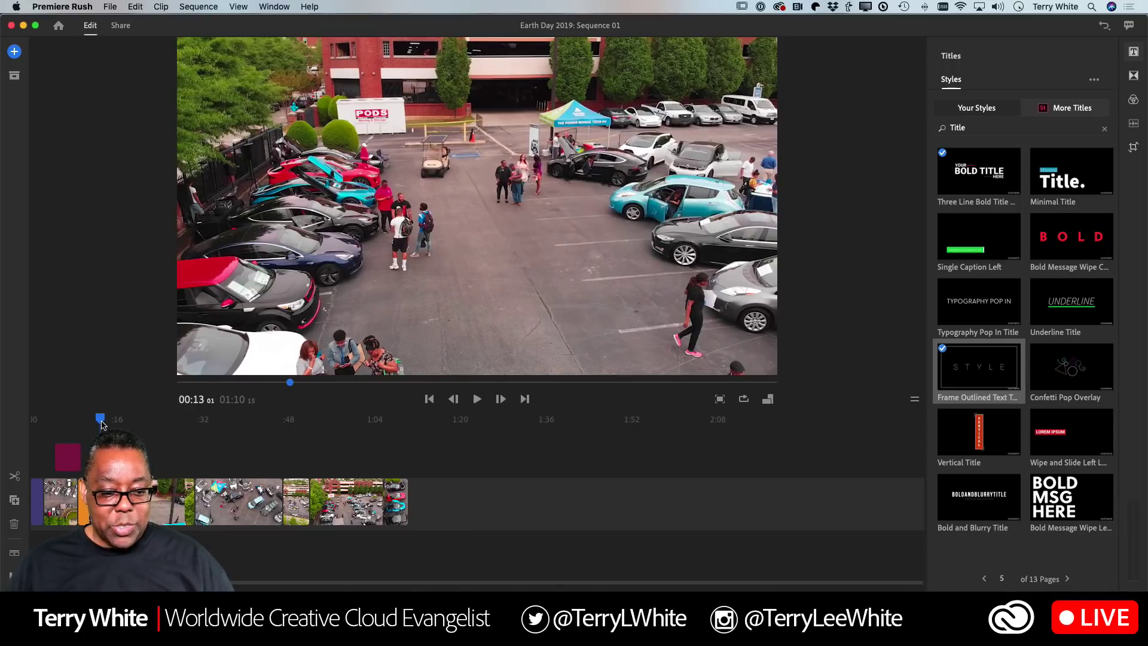
mouse_move(103, 424)
mouse_down()
mouse_move(312, 422)
mouse_move(33, 426)
mouse_move(116, 425)
mouse_move(87, 426)
mouse_up()
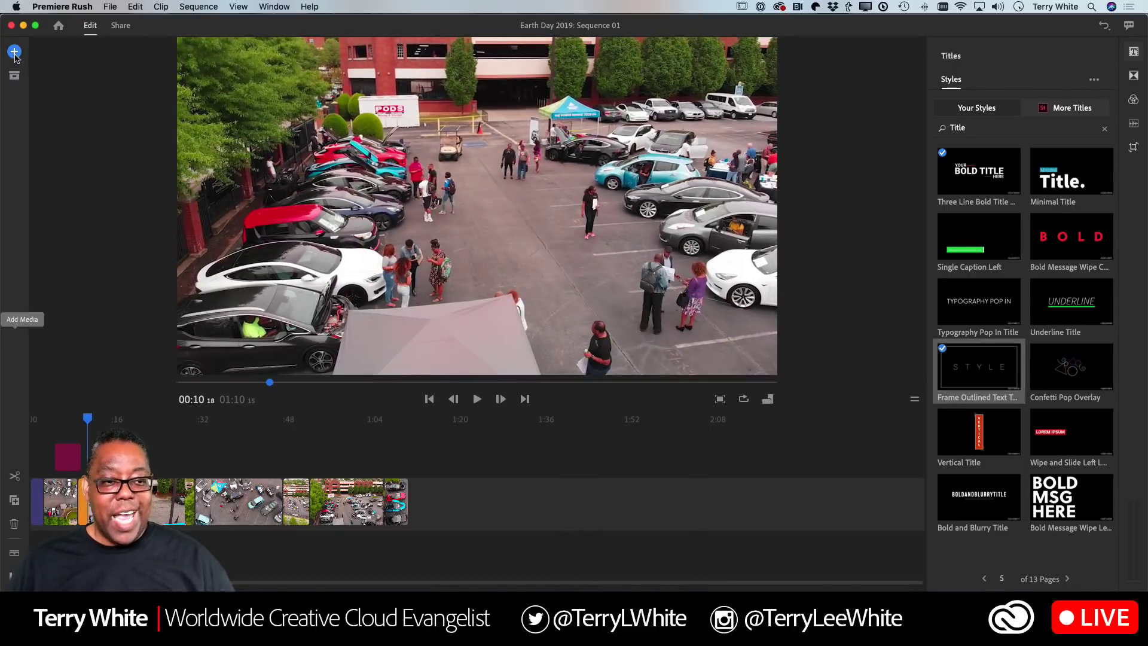
- Browse for media to add and open the Rush Soundtracks favorites folder
click(15, 53)
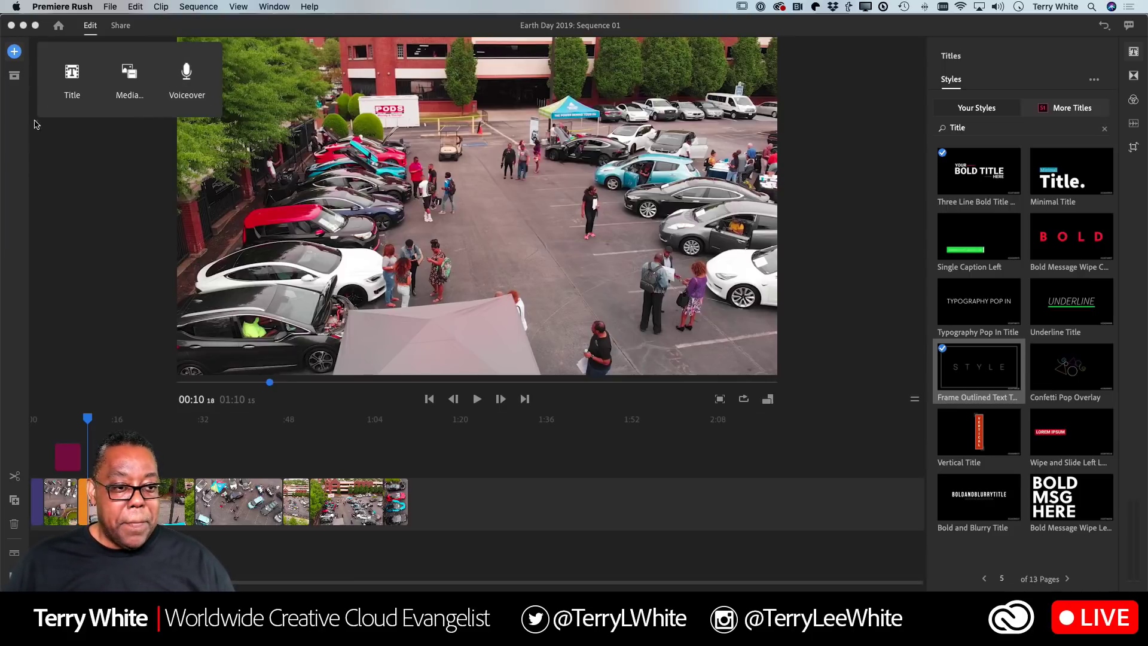
click(129, 79)
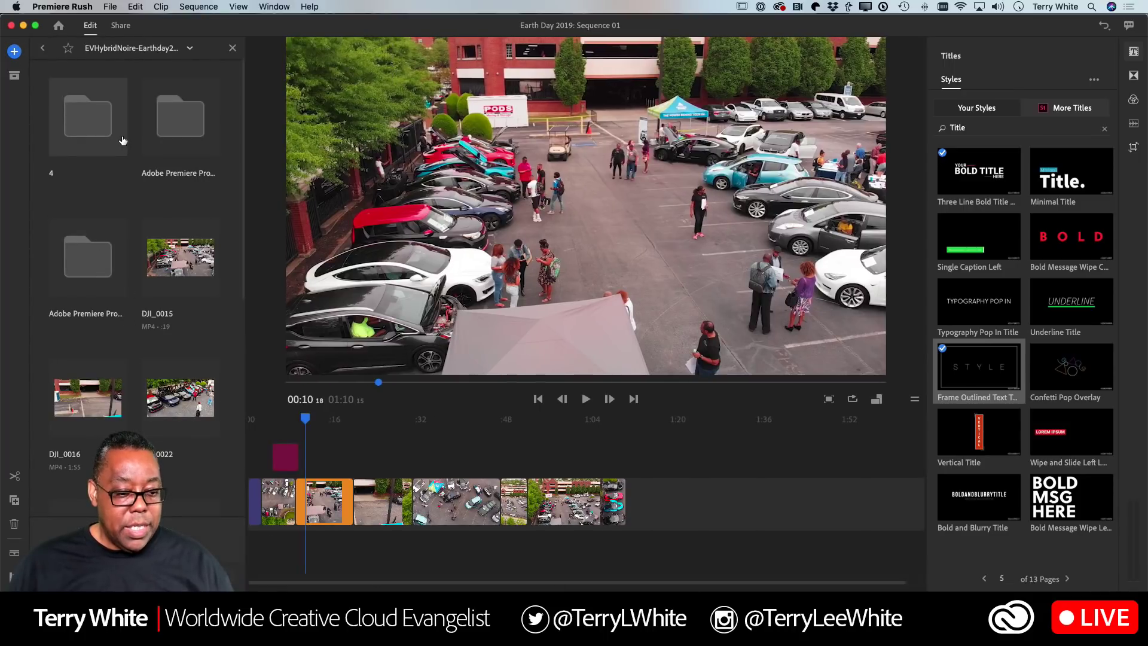
click(42, 49)
click(43, 52)
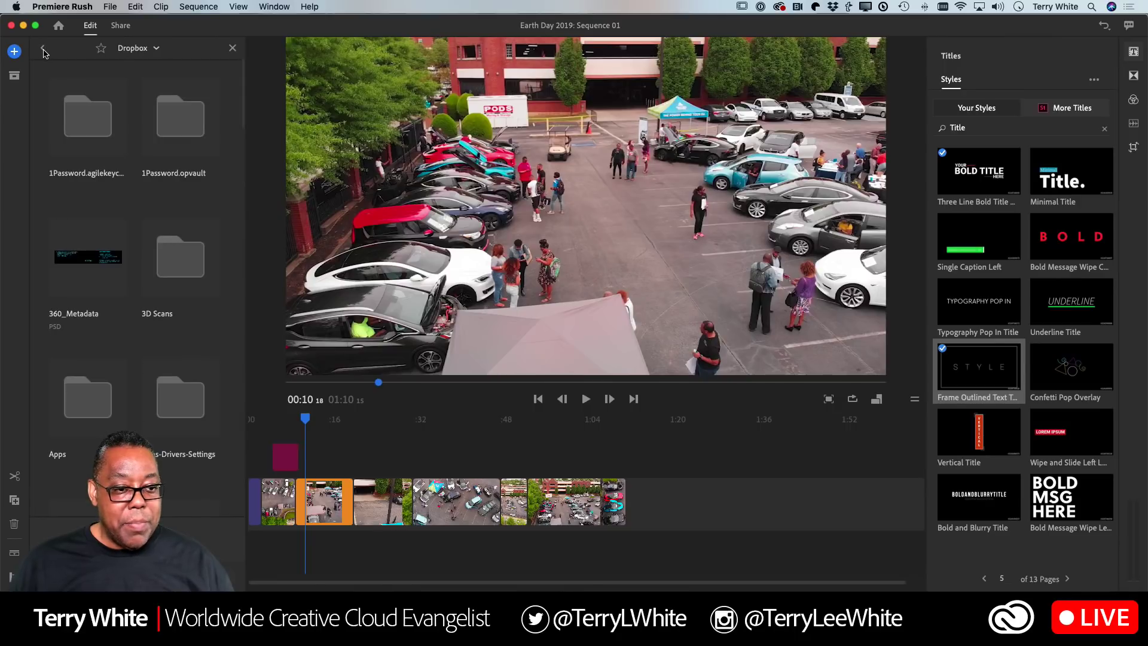
click(43, 52)
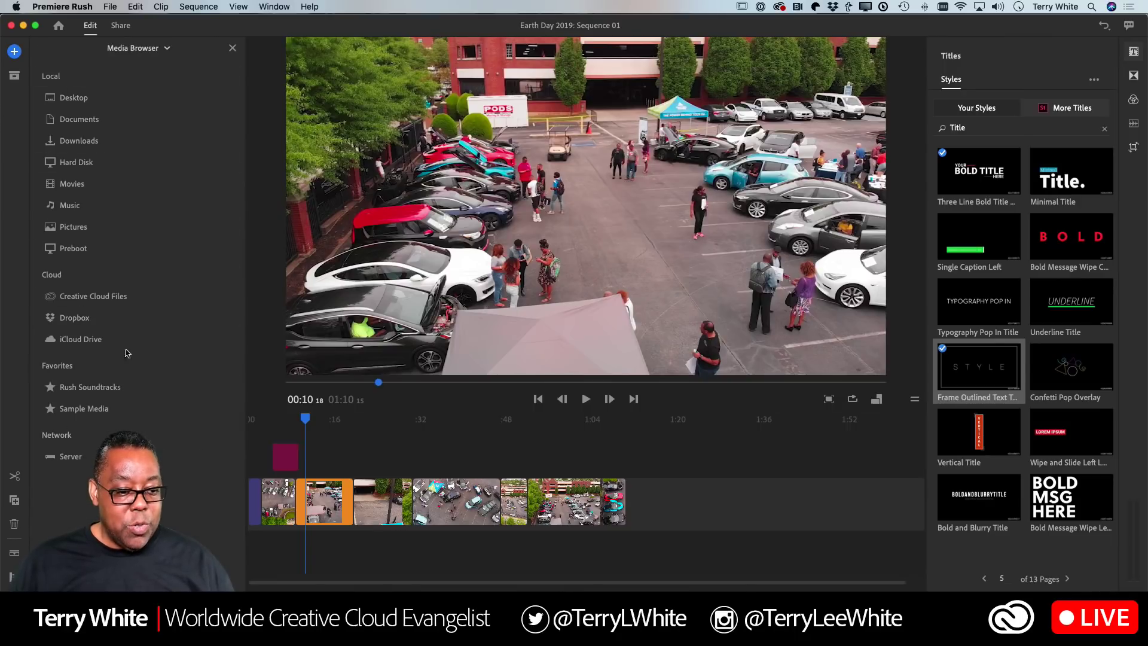
click(99, 388)
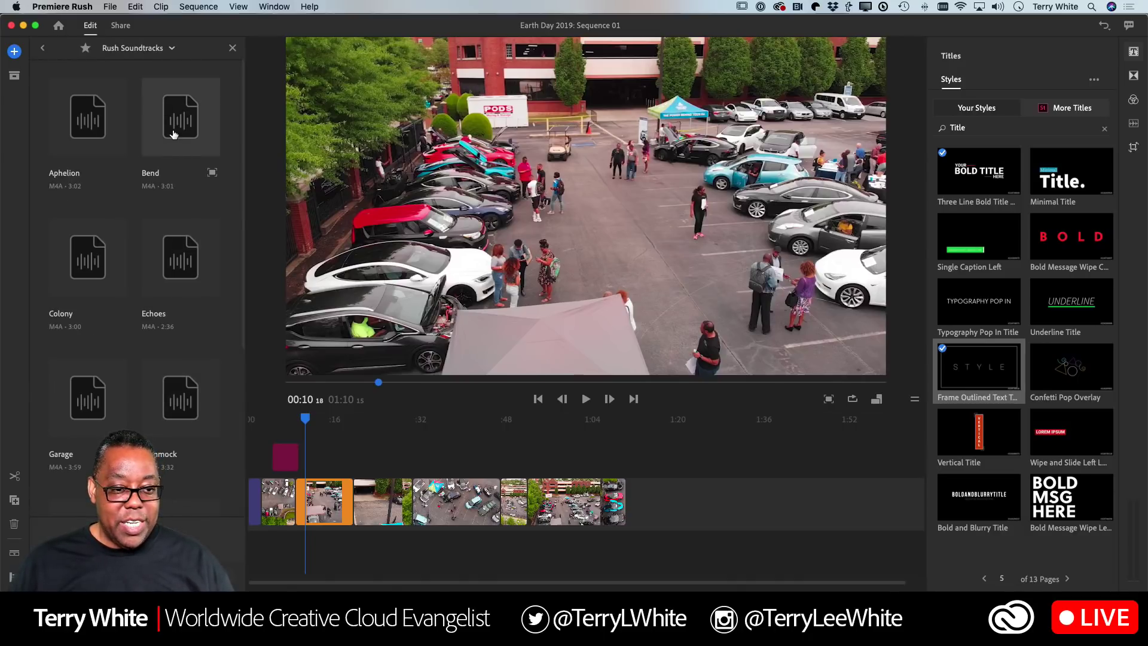
- Listen to the opening of the Bend soundtrack in its preview and return to the Rush Soundtracks list
click(212, 174)
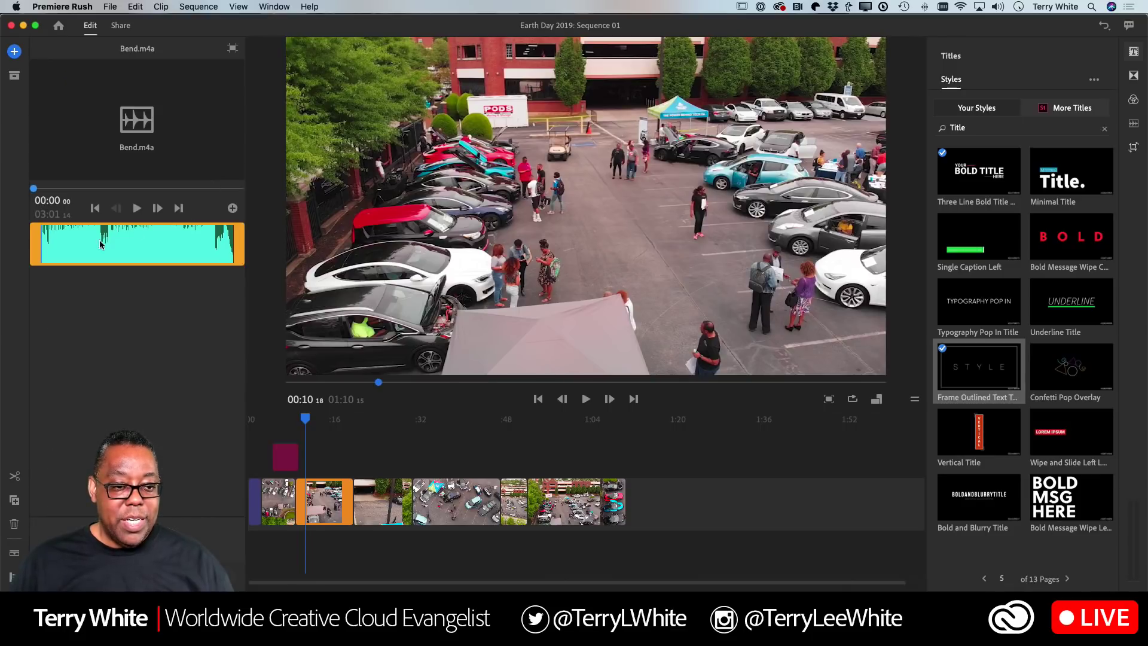
click(136, 208)
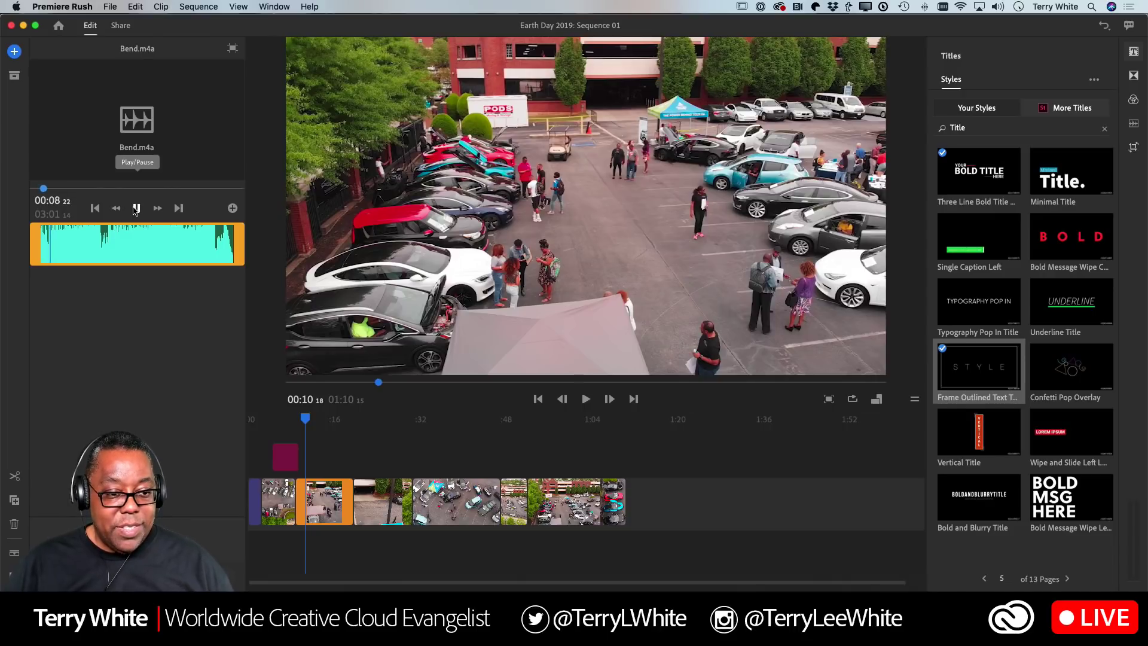
click(136, 208)
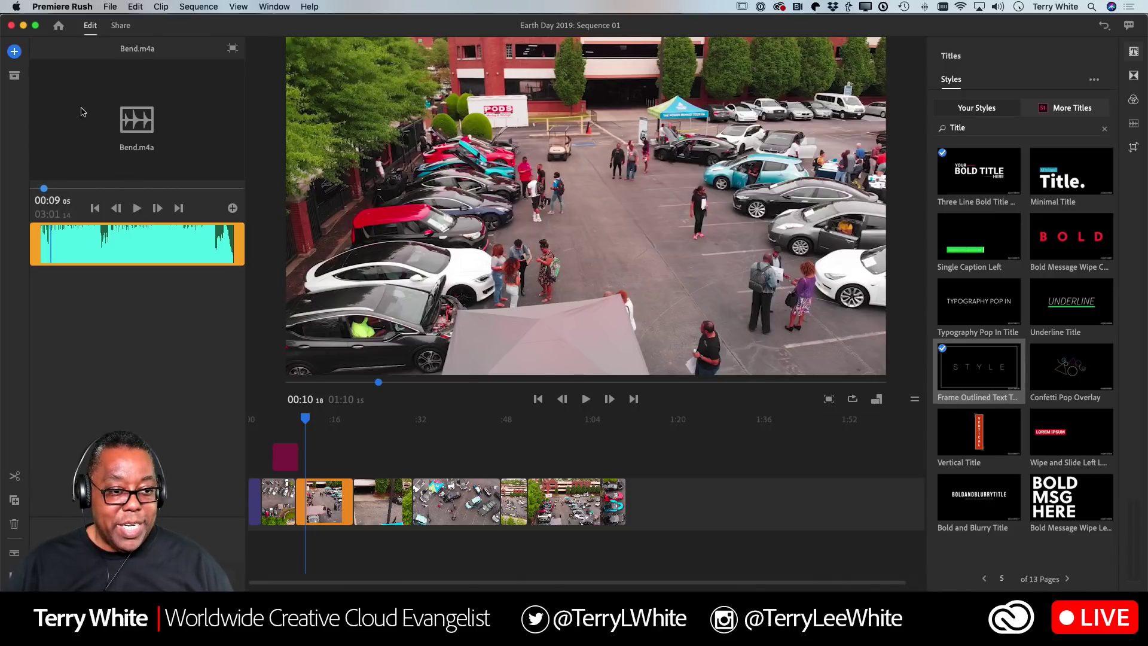
click(233, 48)
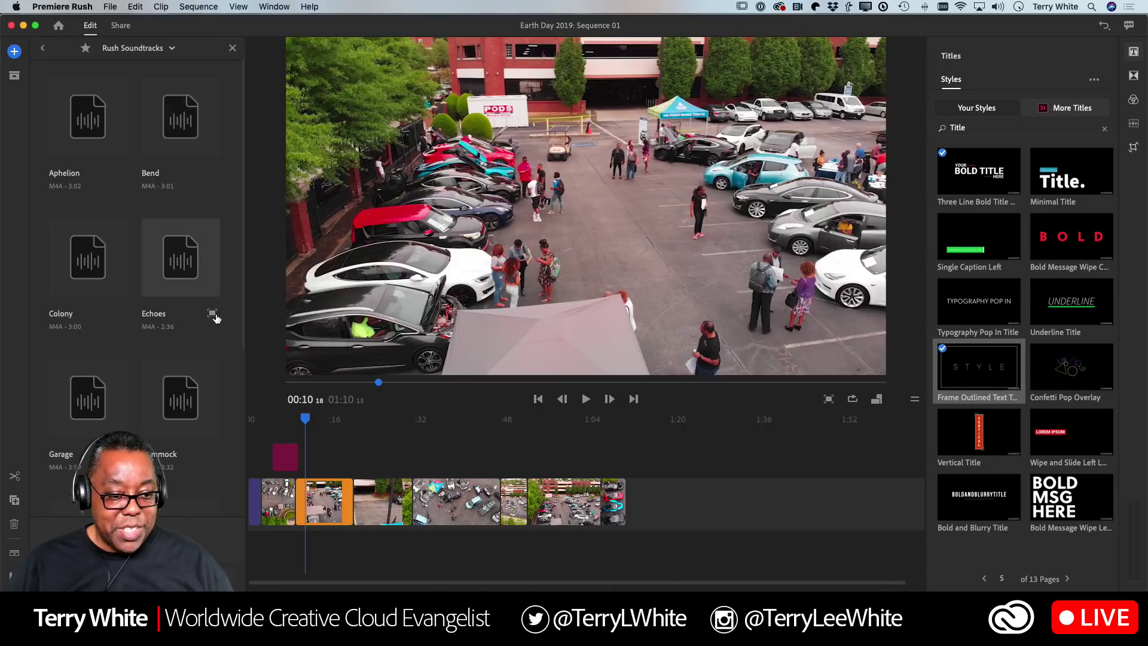
- Listen to the opening of the Echoes soundtrack and look through the remaining Rush Soundtracks
click(212, 313)
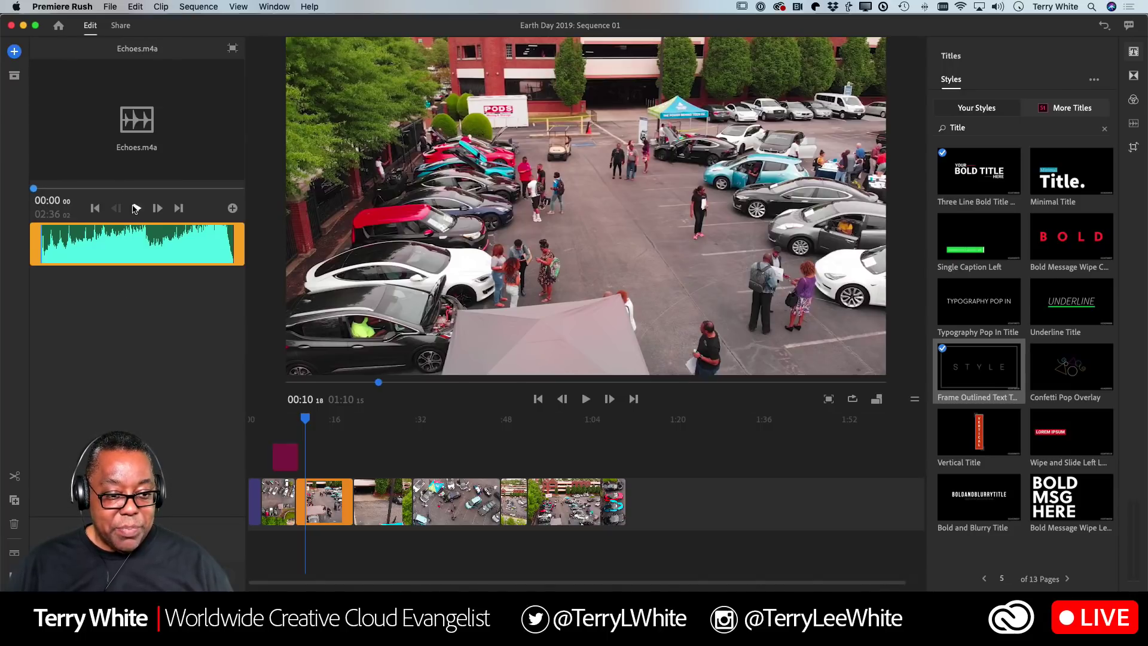
click(136, 208)
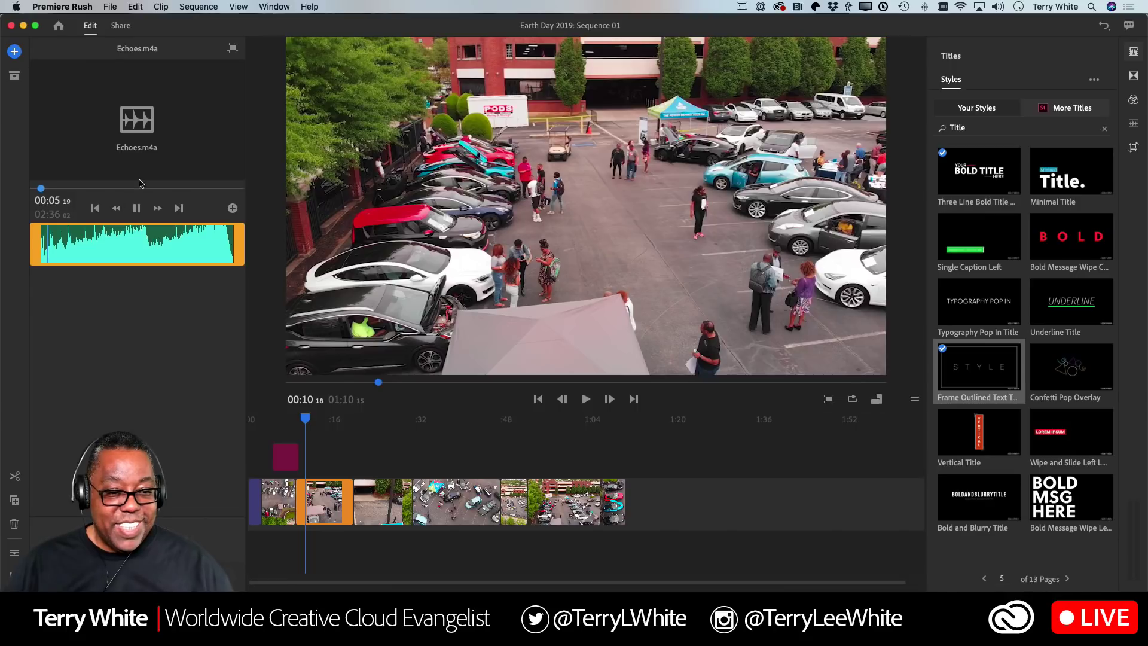
click(233, 50)
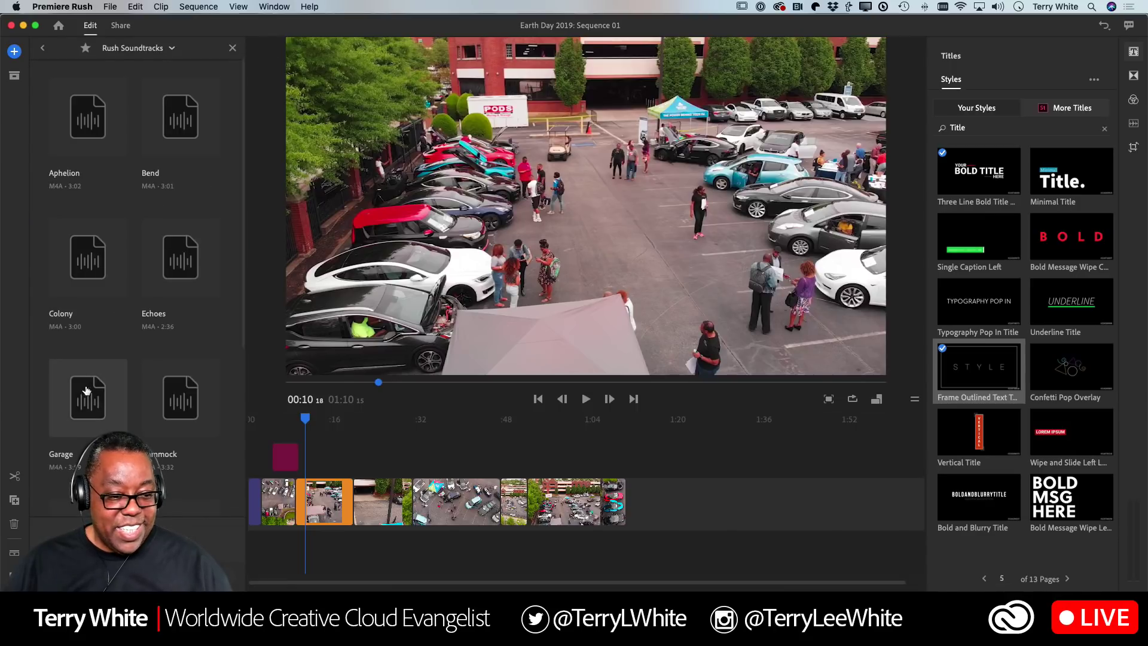
scroll(99, 392, down, 5)
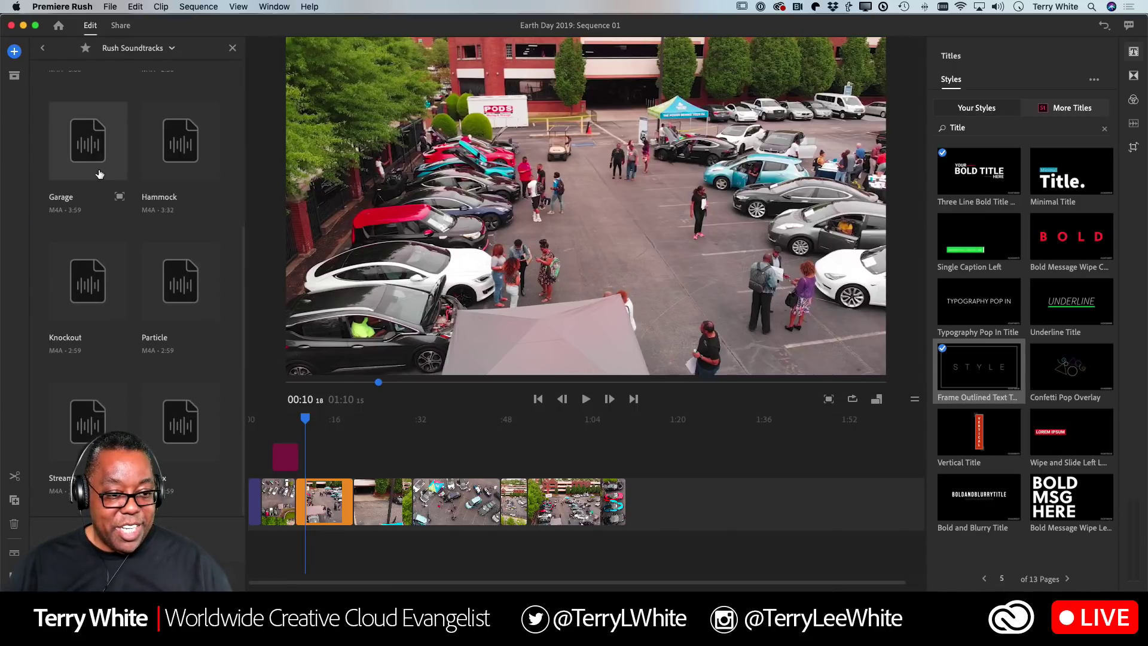
- Listen to the opening of the Garage soundtrack in its preview and return to the first entries of the Rush Soundtracks list
click(99, 174)
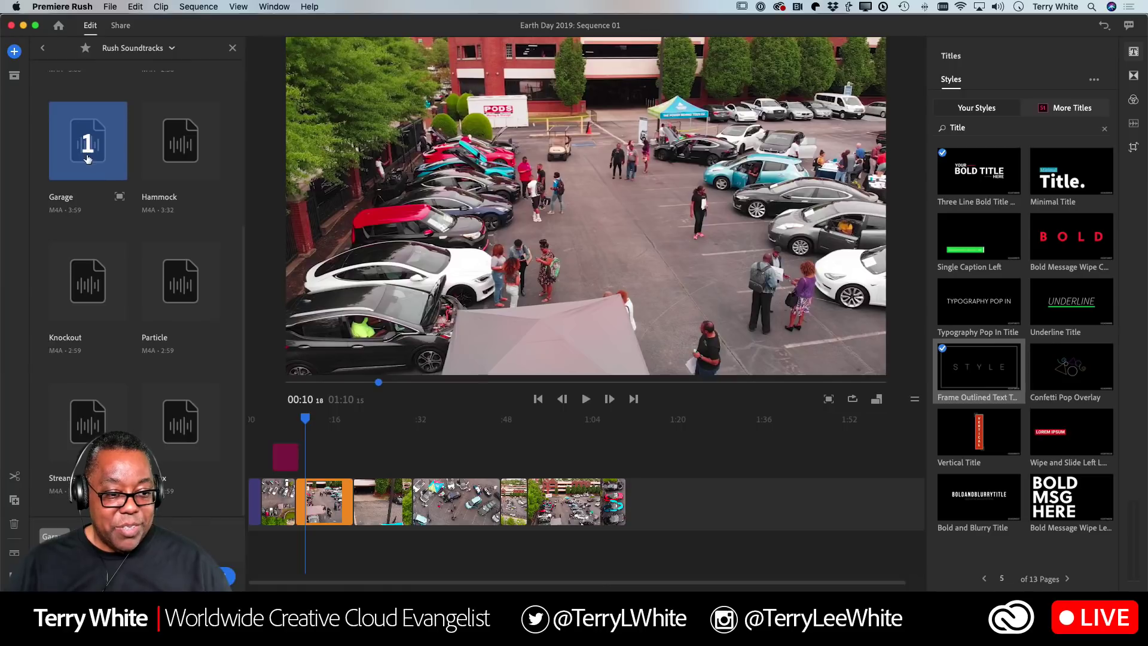
click(120, 199)
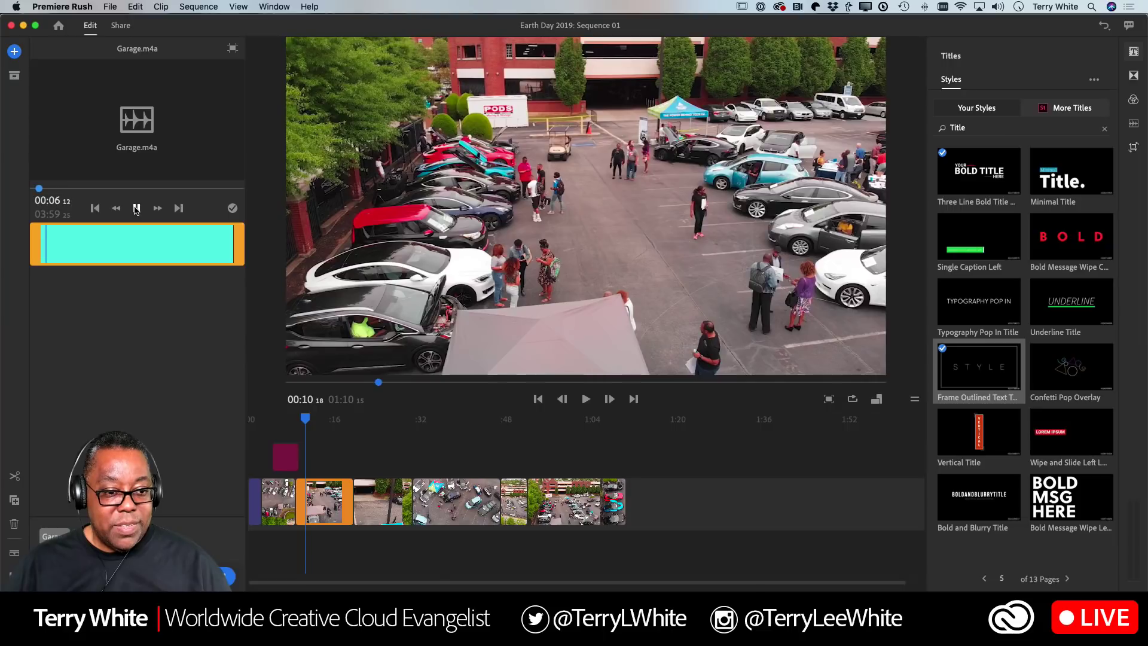
click(136, 208)
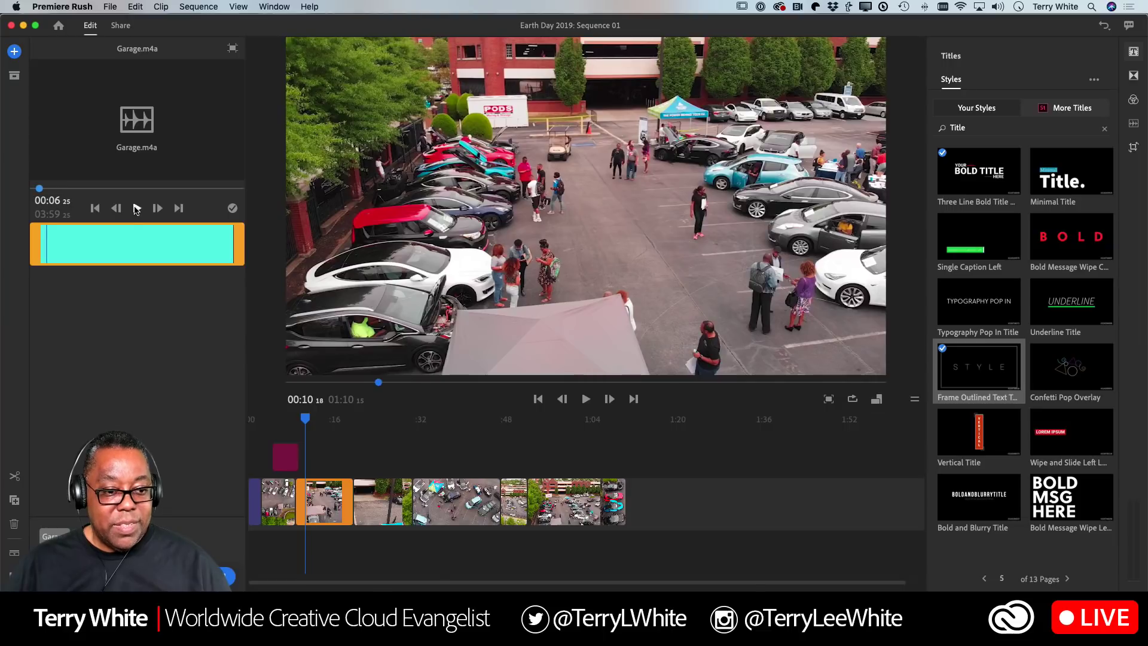
click(233, 48)
scroll(170, 161, up, 4)
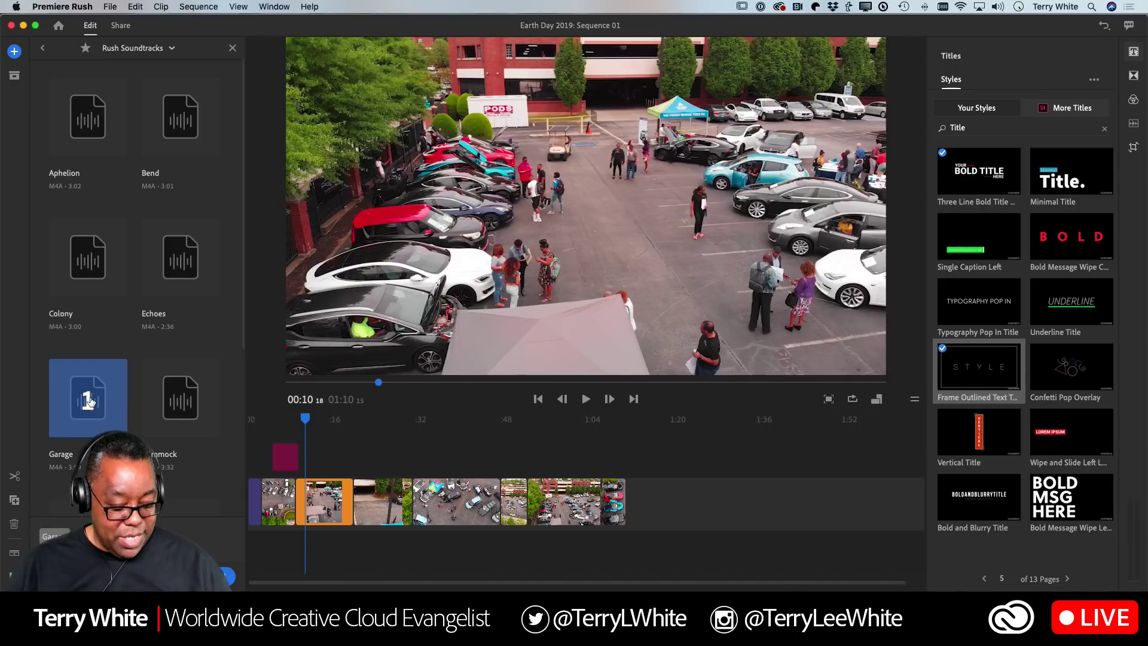
- Add the Bend soundtrack to the sequence and move it so that it begins at the very start of the timeline
click(179, 116)
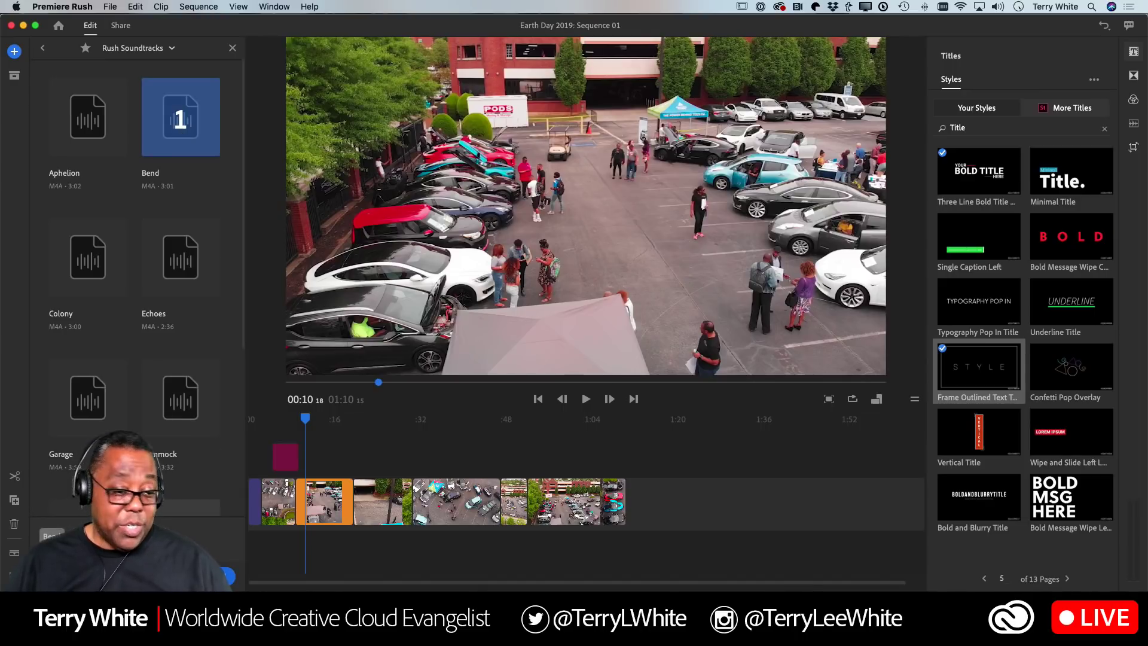
click(227, 576)
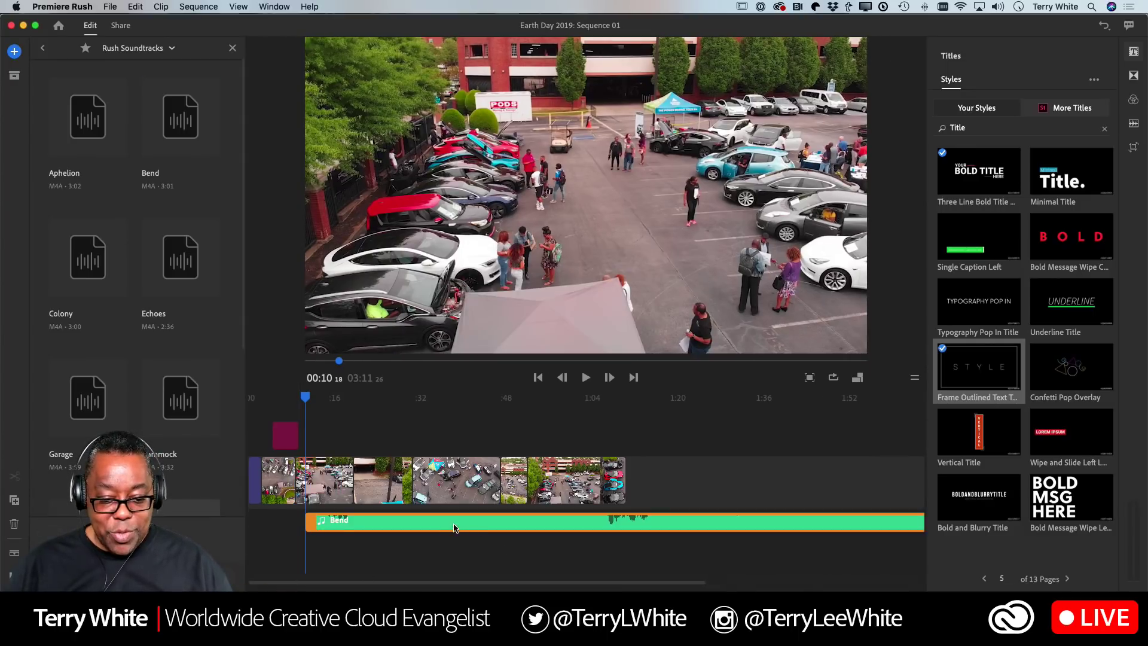
drag(449, 526, 374, 525)
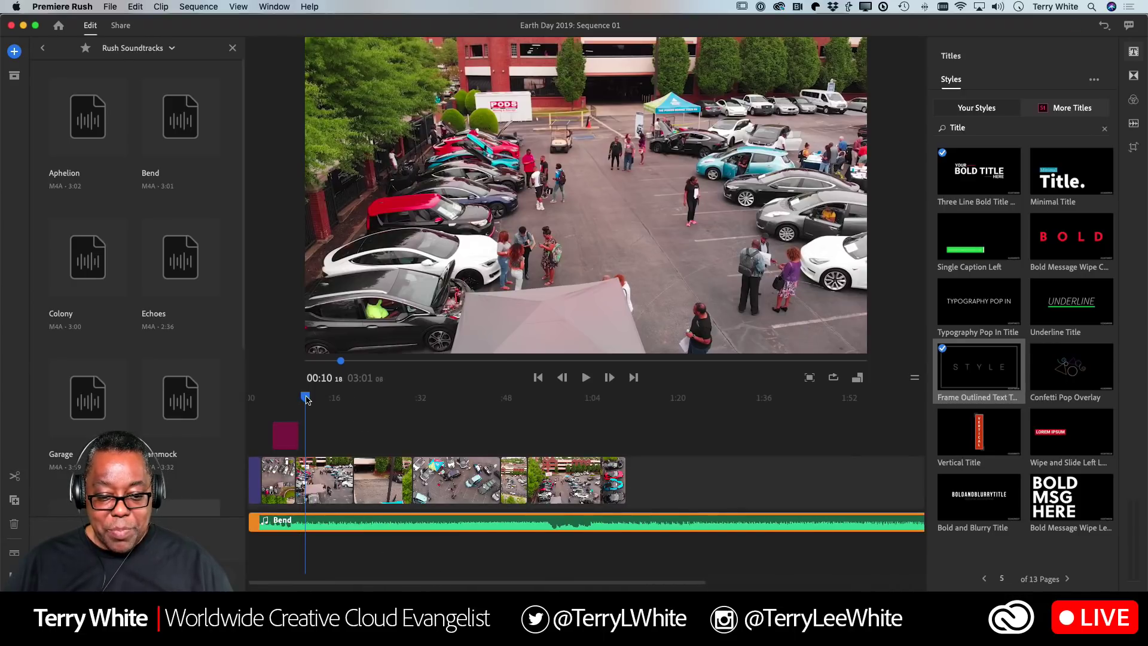
- Return the playhead to 00:00, close the media browser and play the opening clips with the Bend soundtrack
drag(306, 399, 250, 398)
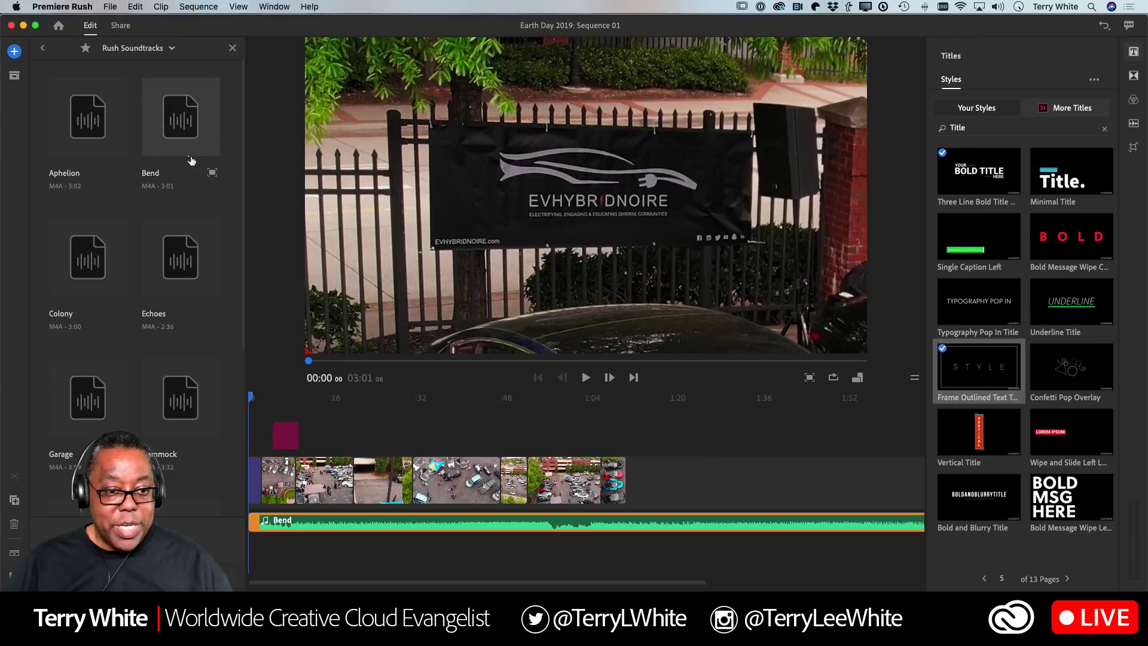
click(231, 49)
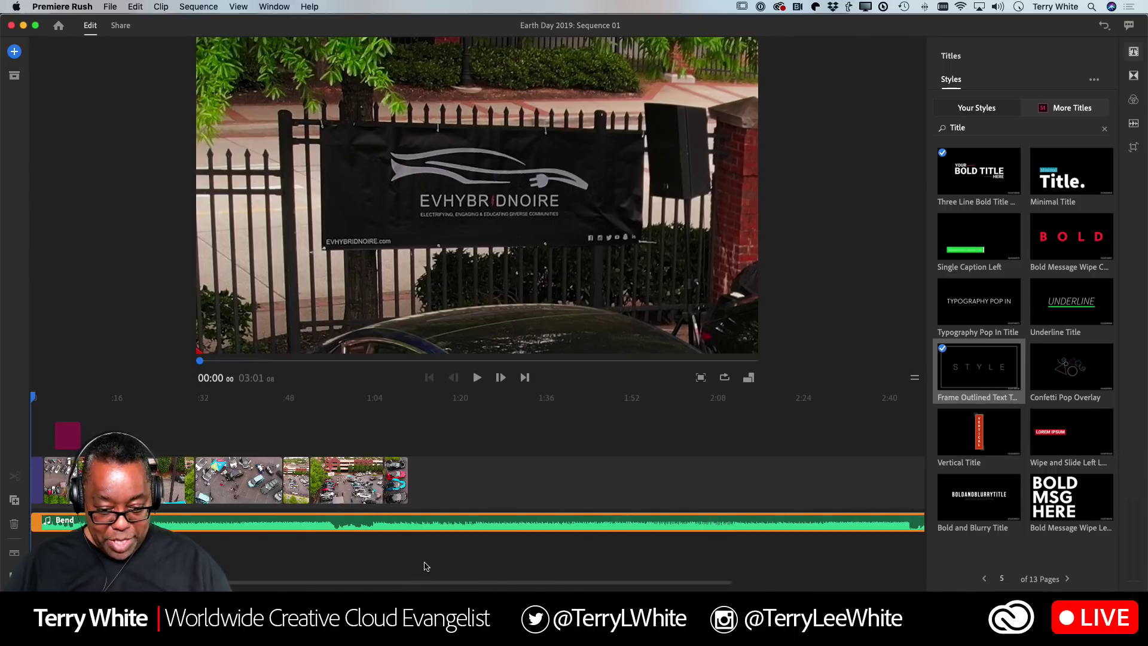
key(space)
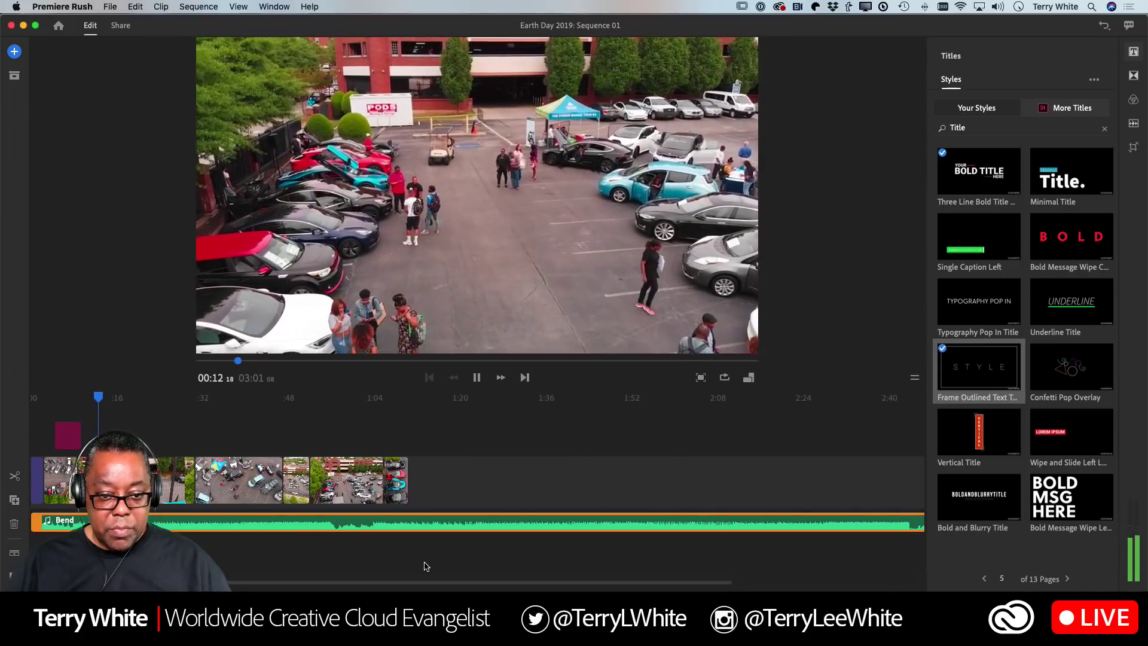
key(space)
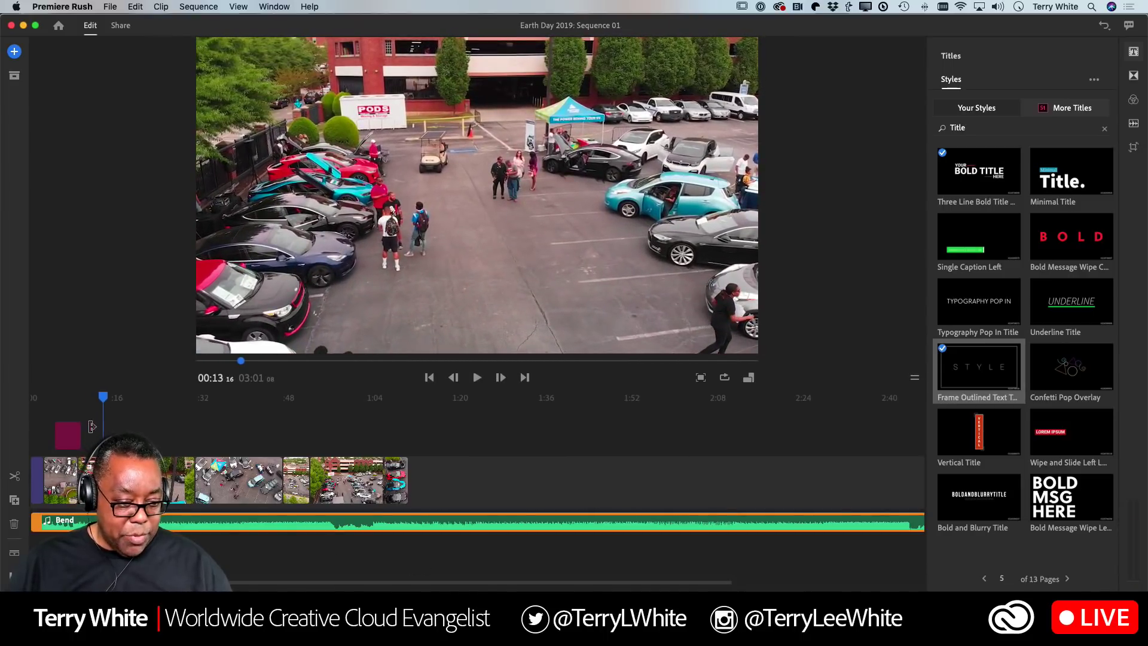
- Move the EARTH DAY title slightly earlier on the timeline and play the sequence from just before it
click(63, 432)
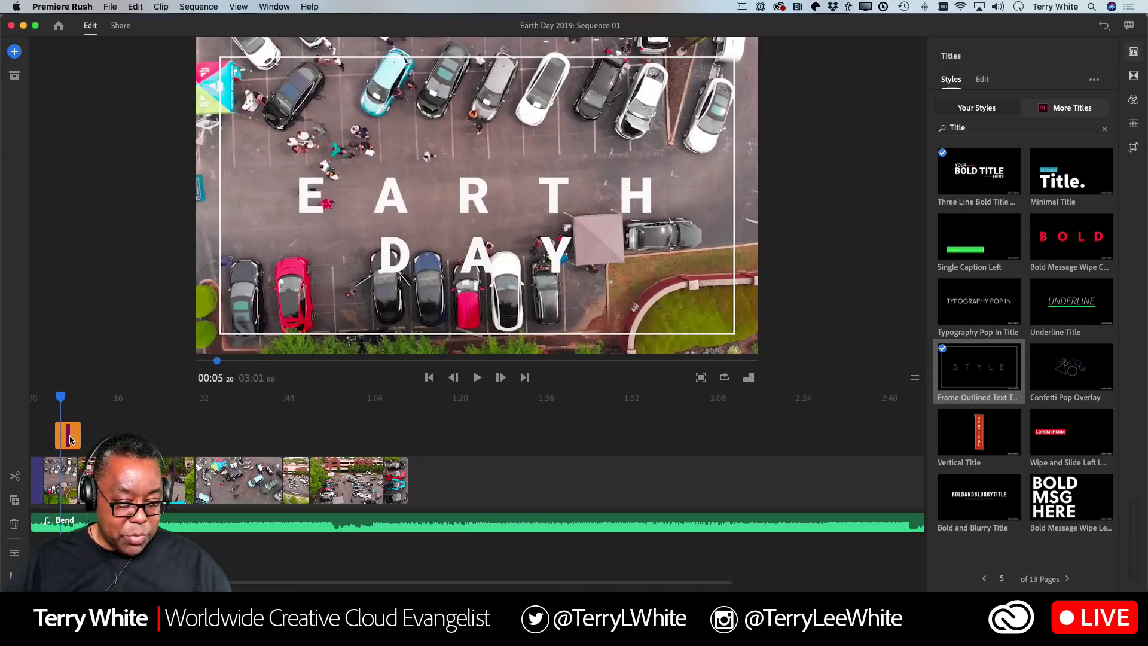
drag(70, 440, 66, 440)
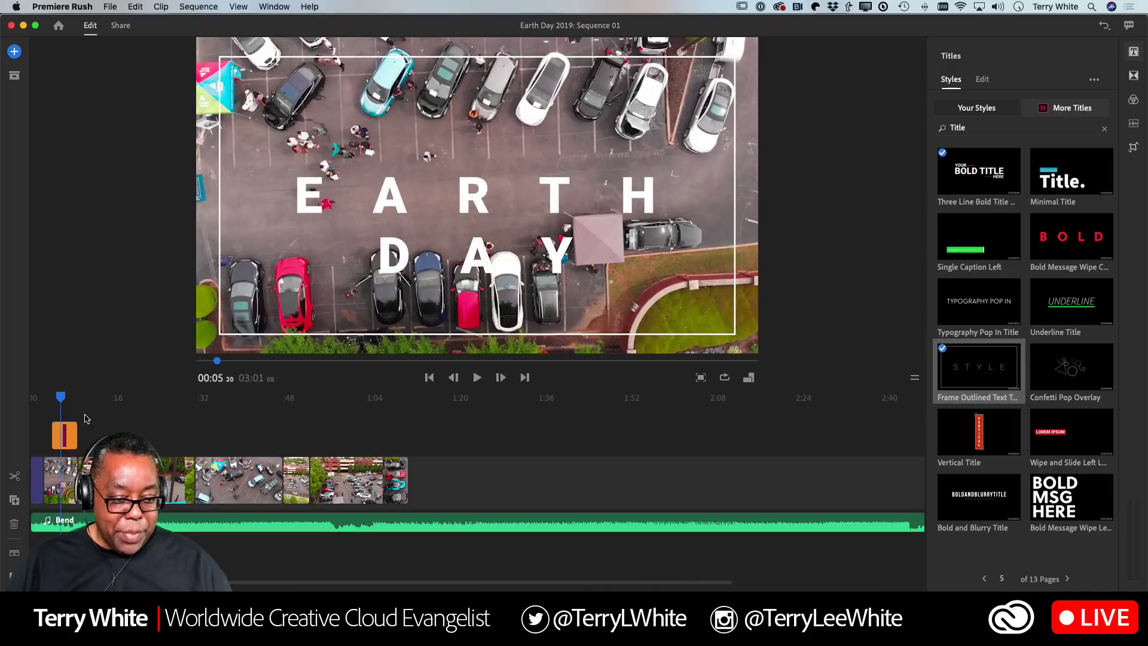
drag(59, 401, 51, 403)
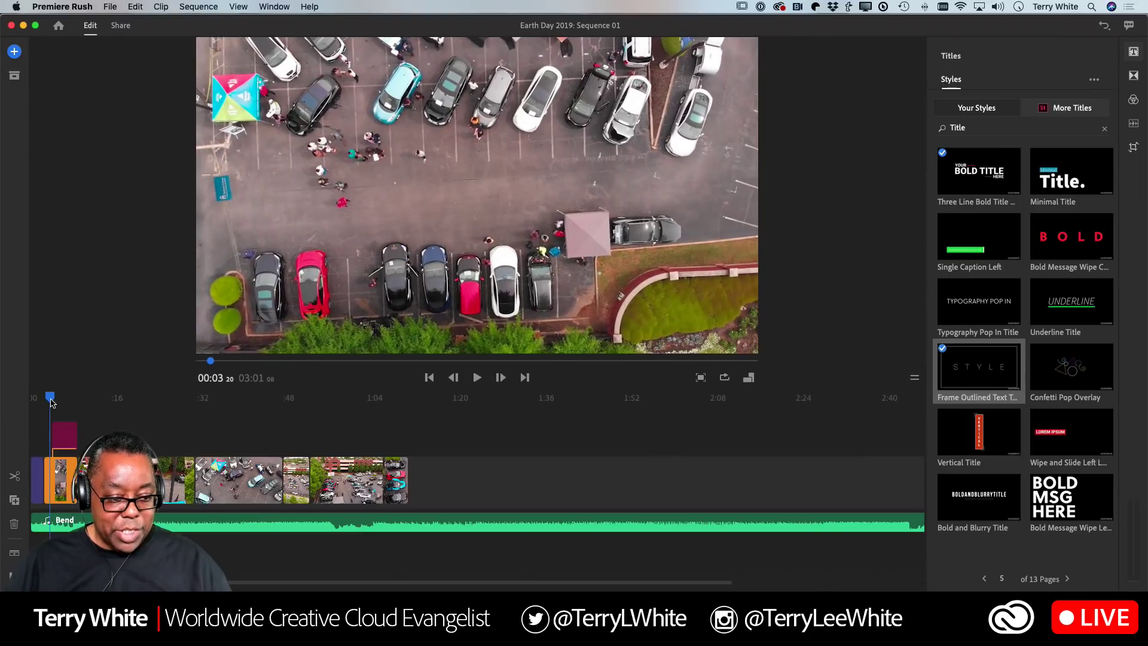
key(space)
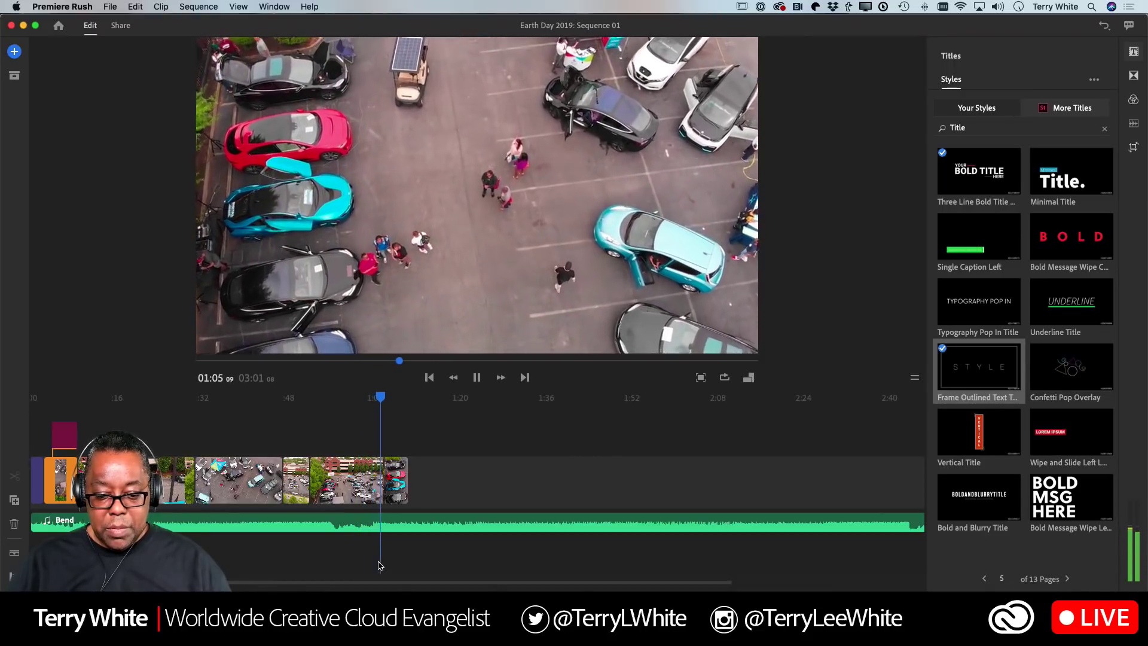
key(space)
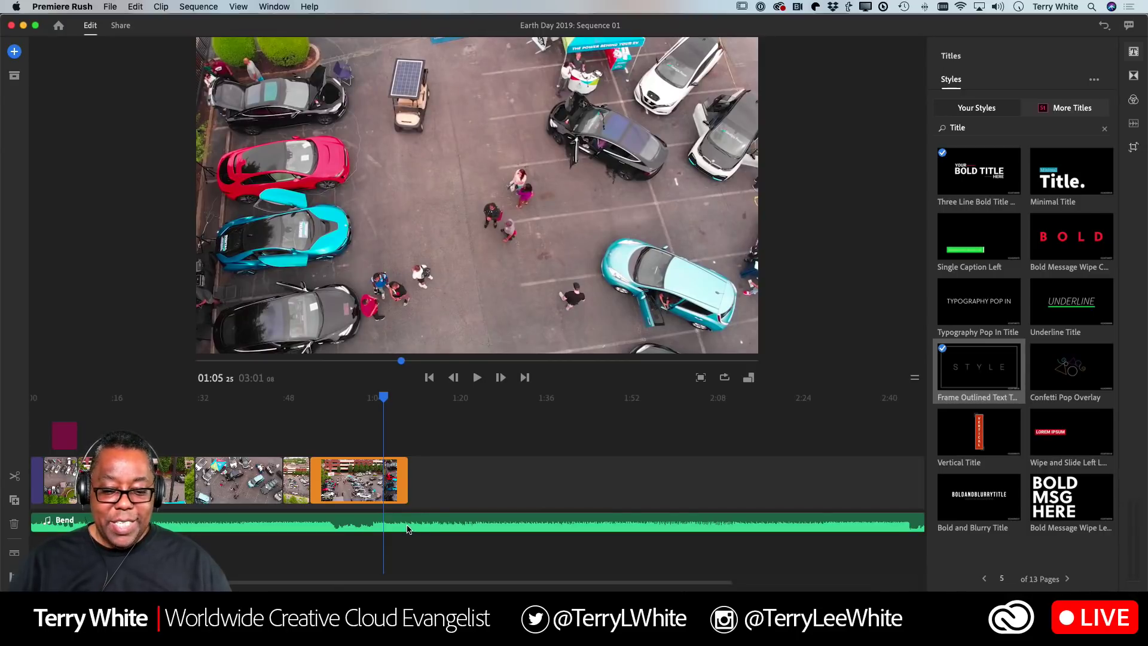
- Replay the last clip from near its beginning to judge how long it runs
drag(383, 405, 318, 419)
key(space)
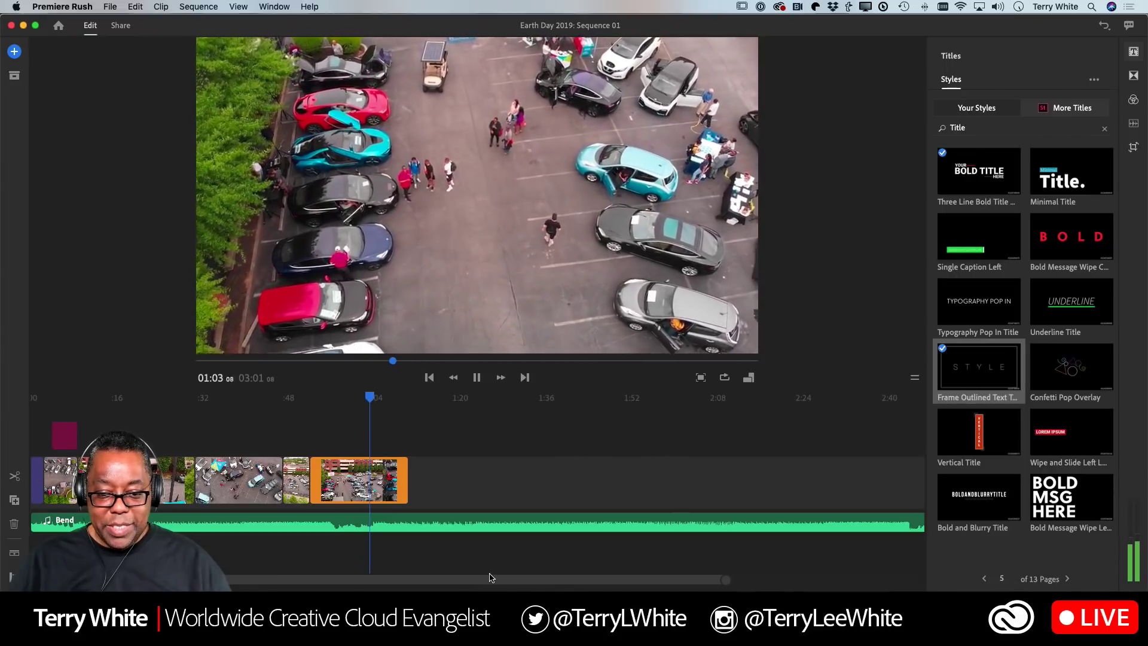
key(space)
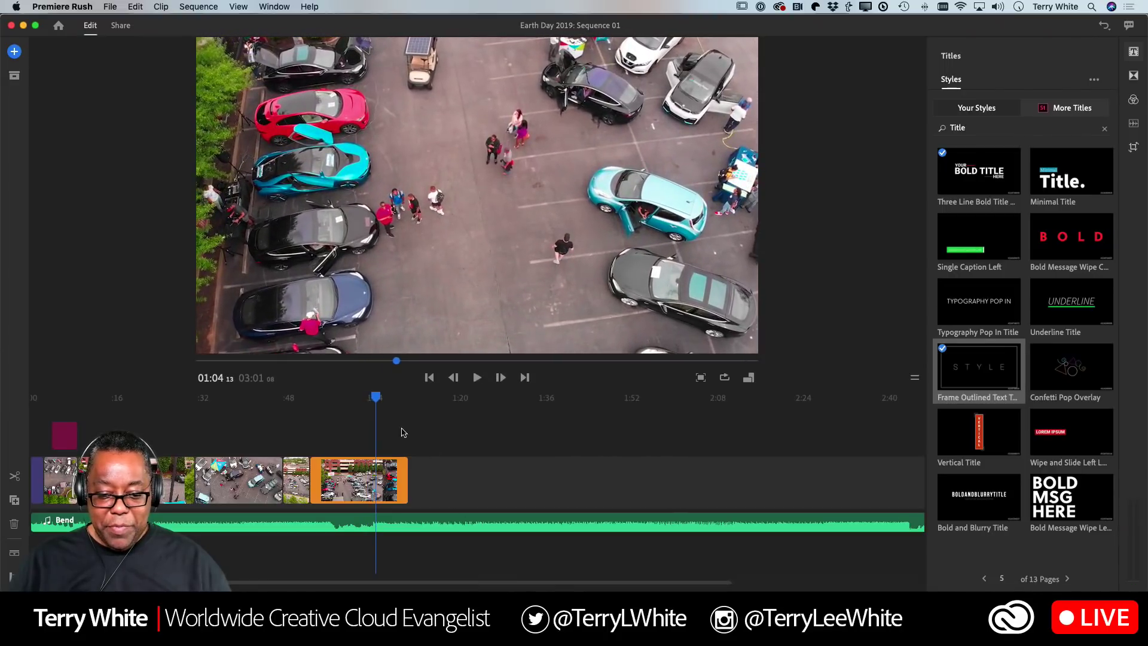
- Trim about 4 seconds from the end and about 4 seconds from the start of the last clip
drag(375, 401, 369, 404)
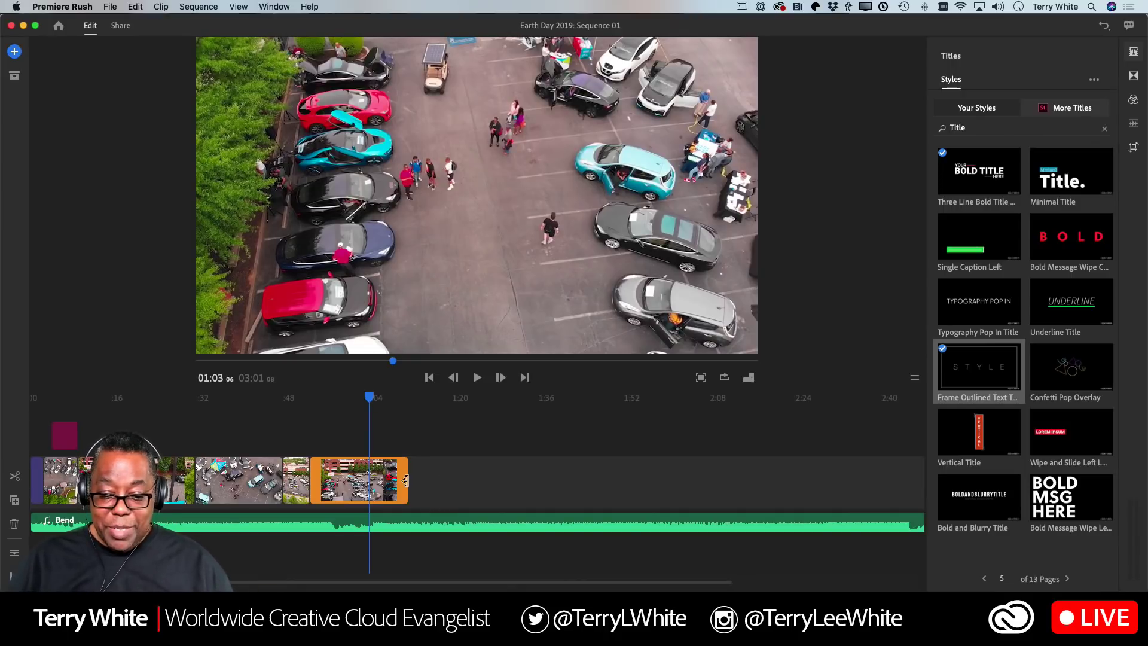
drag(407, 480, 384, 485)
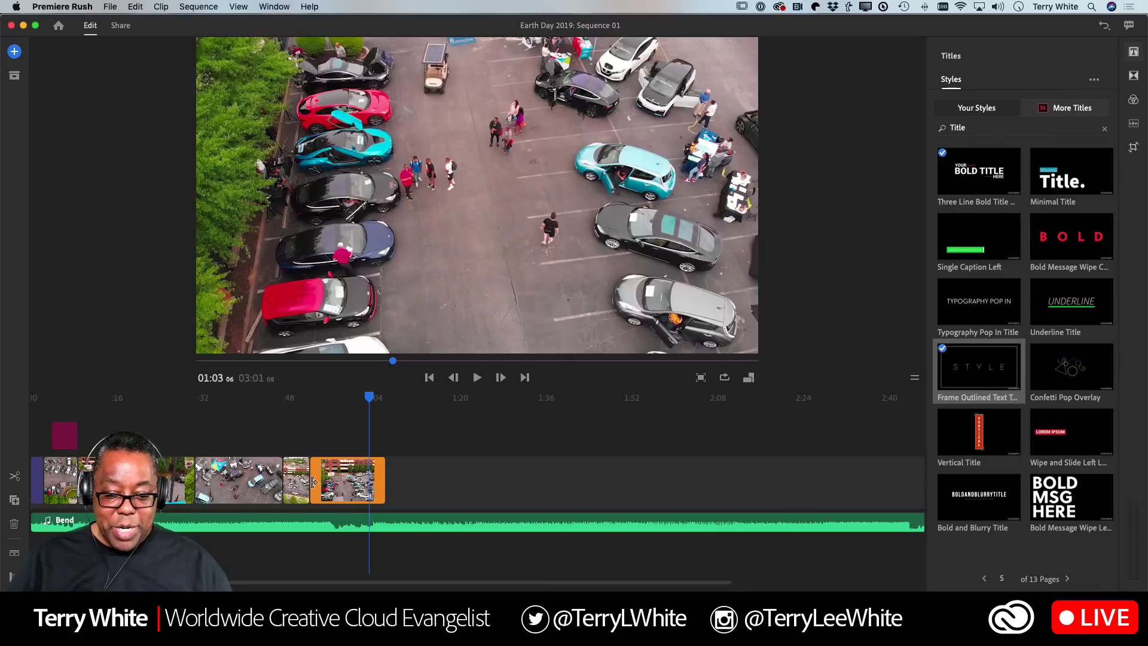
drag(314, 482, 335, 481)
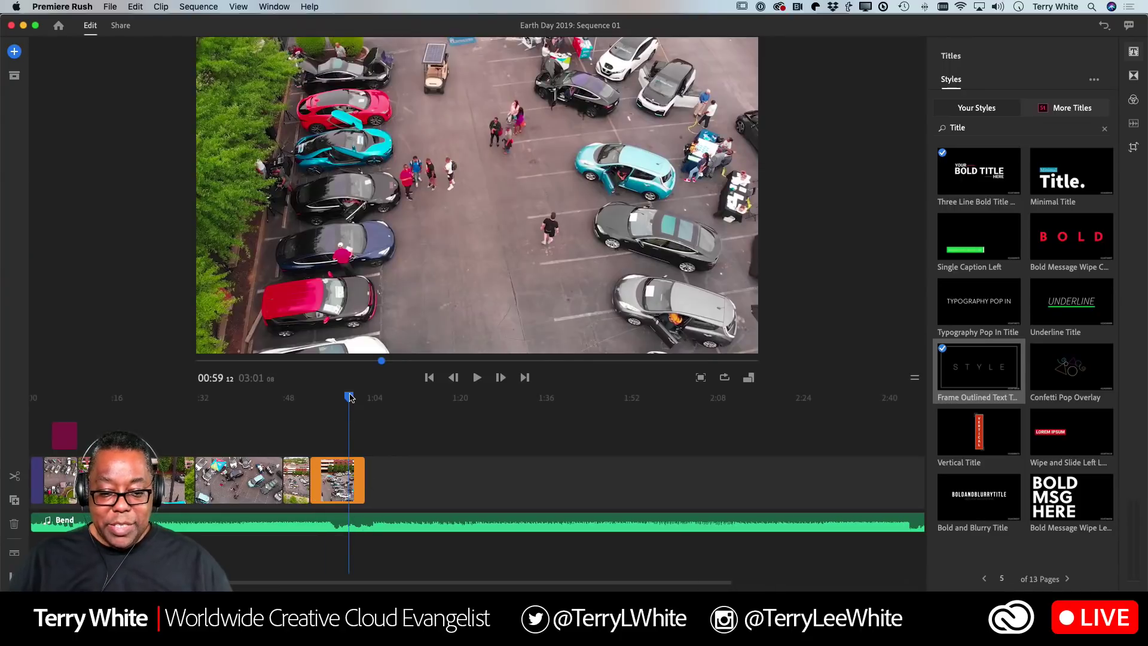
- Play the trimmed last clip with the soundtrack through to the end of the footage
drag(350, 397, 311, 397)
key(space)
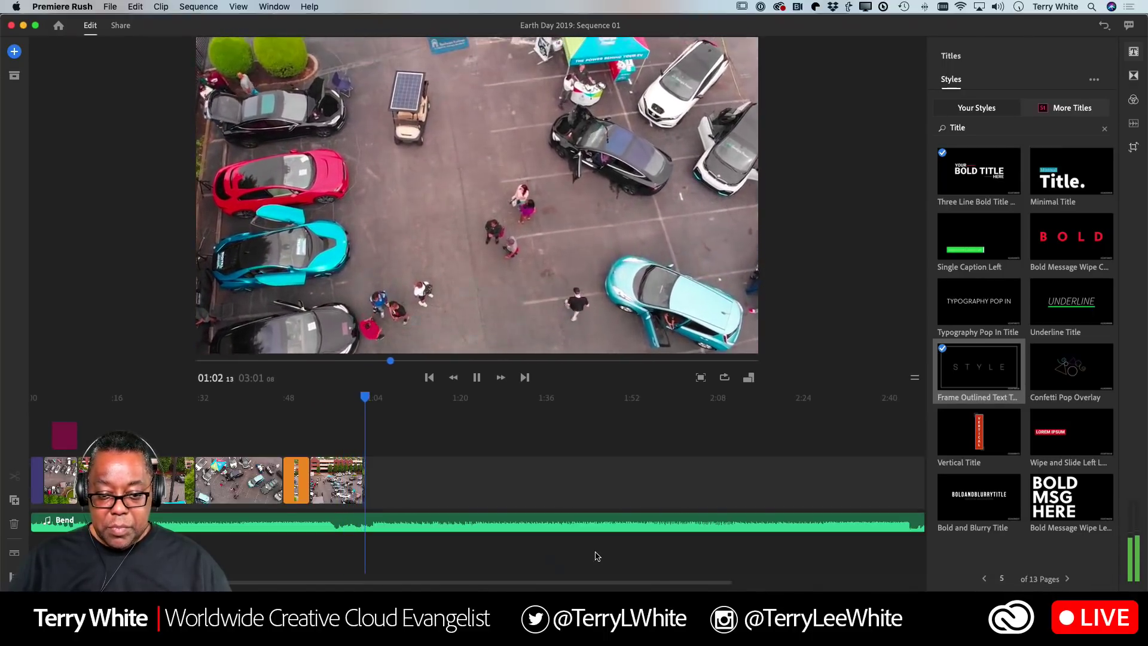
key(space)
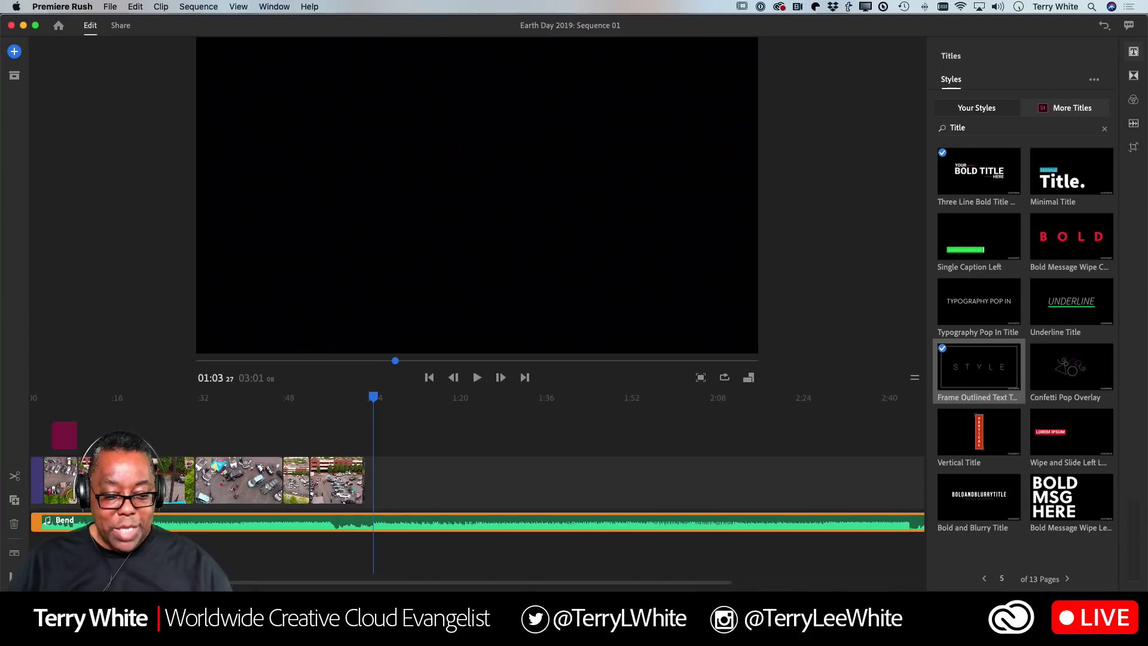
- Split the Bend soundtrack at 01:03:27 and delete the part after the cut
click(15, 476)
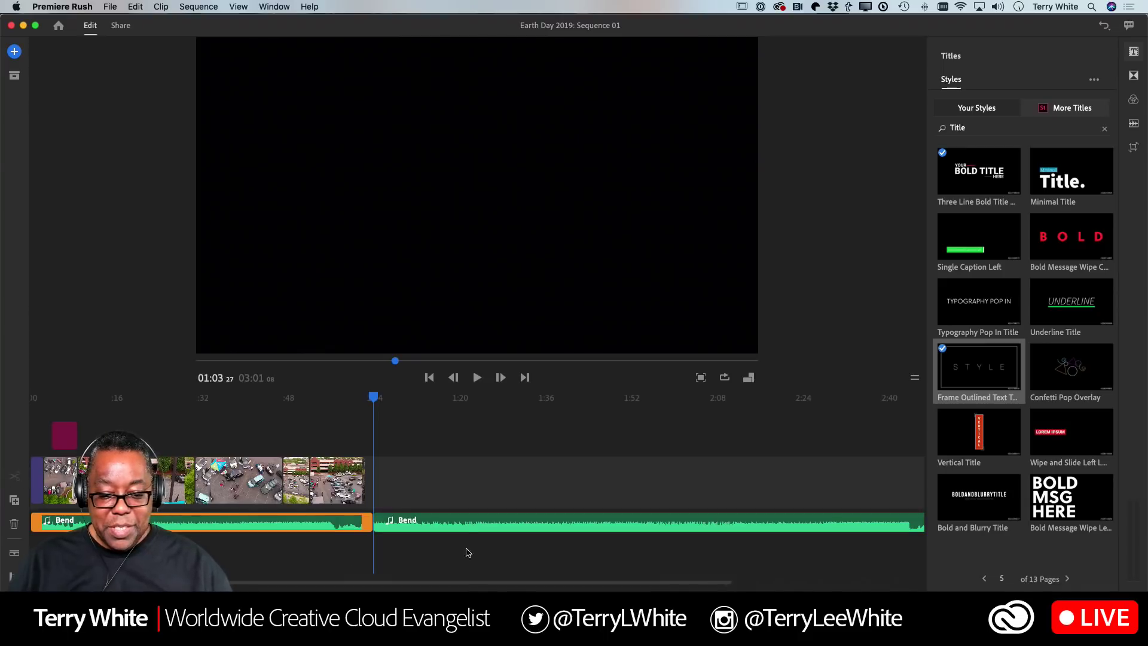
click(464, 527)
key(Delete)
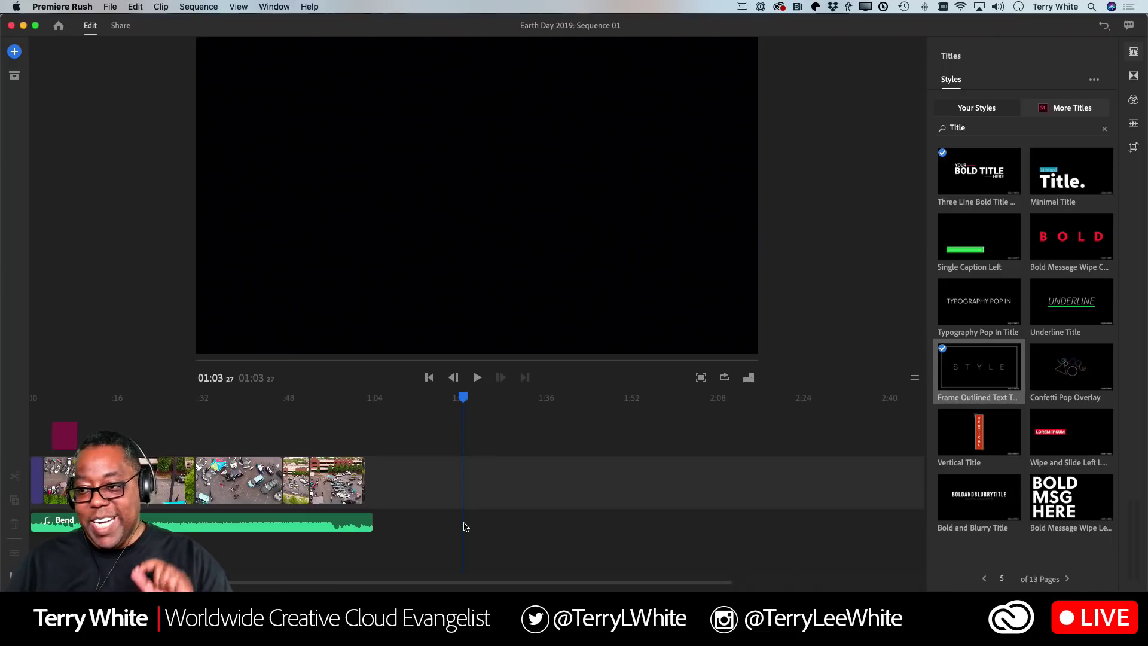
- Apply a Cross Dissolve transition to the end of the Bend soundtrack and play the ending to hear the fade
click(1134, 78)
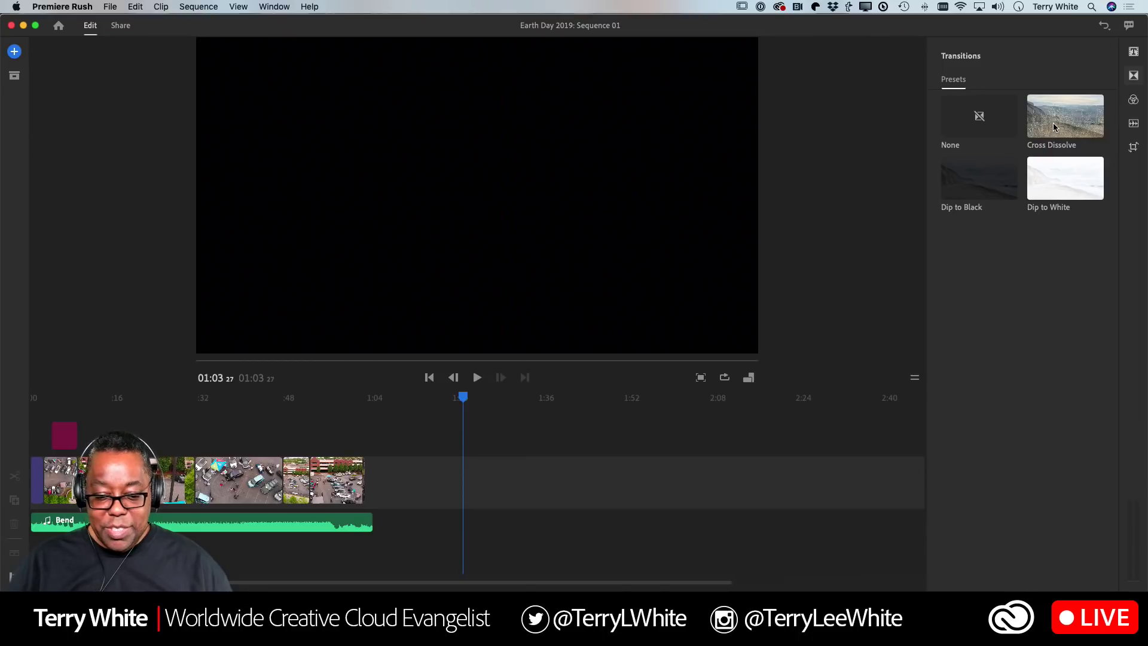
mouse_move(1052, 123)
mouse_down()
mouse_move(944, 214)
mouse_move(407, 529)
mouse_move(371, 526)
mouse_up()
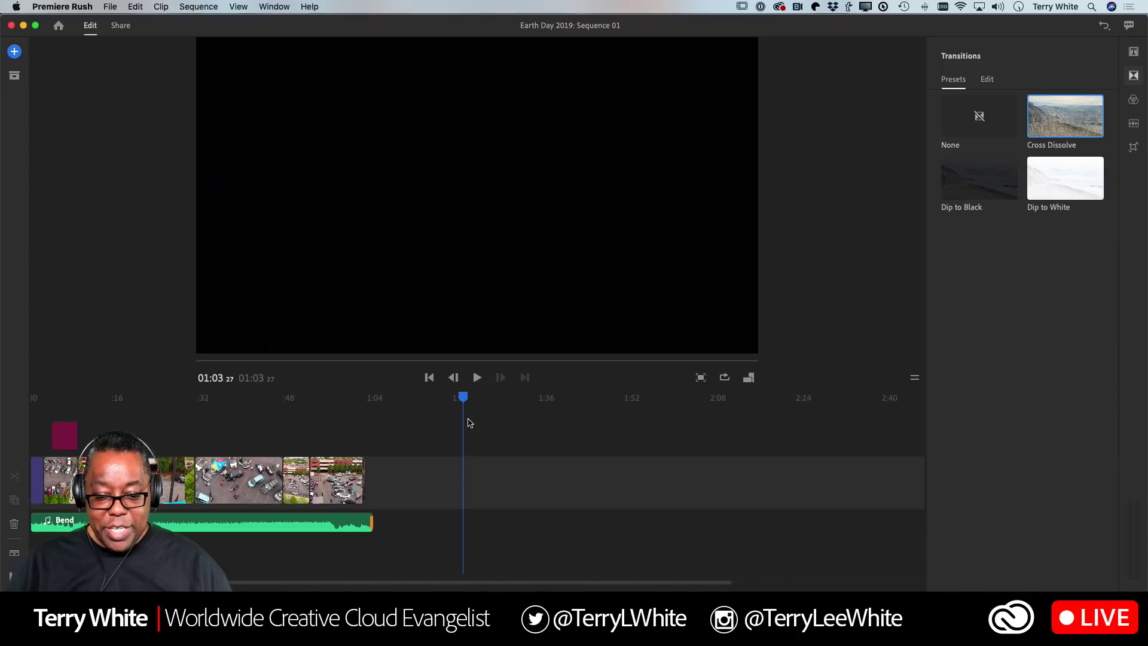
drag(464, 398, 352, 401)
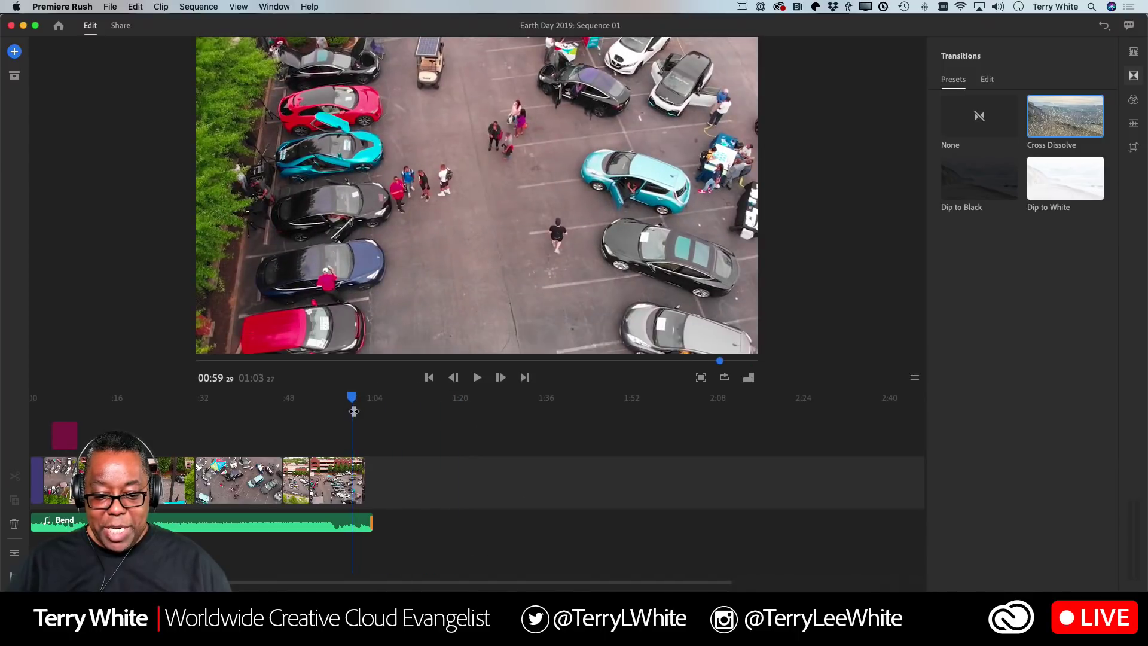
key(space)
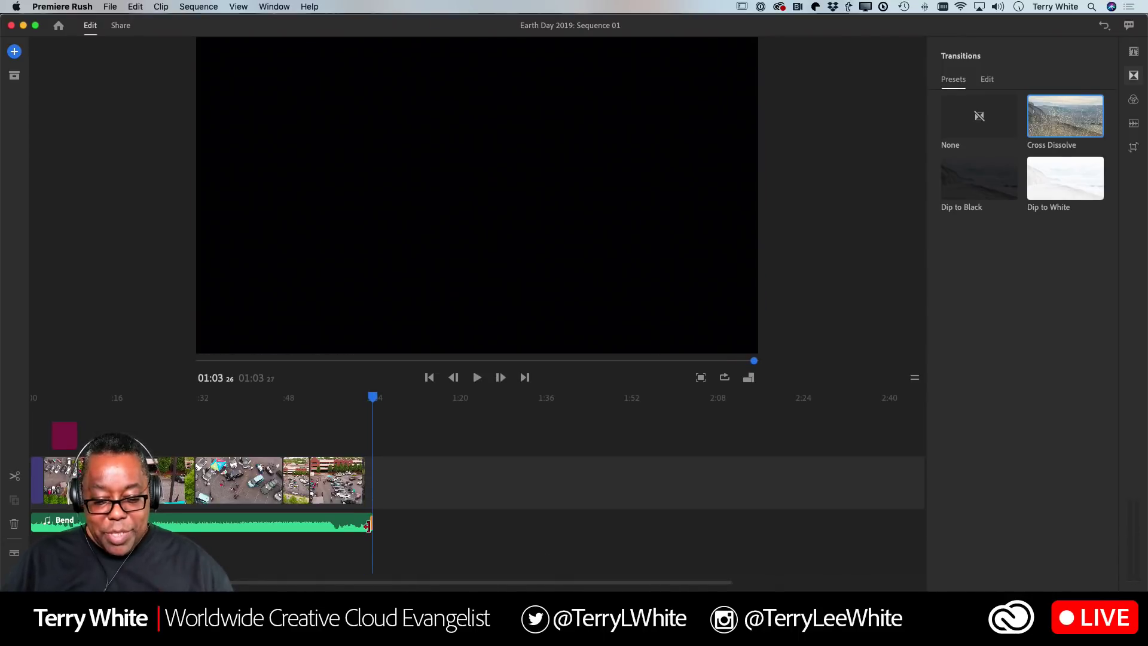
- Trim the end of the Bend soundtrack back to 01:03:12 and replay the ending
drag(368, 524, 363, 525)
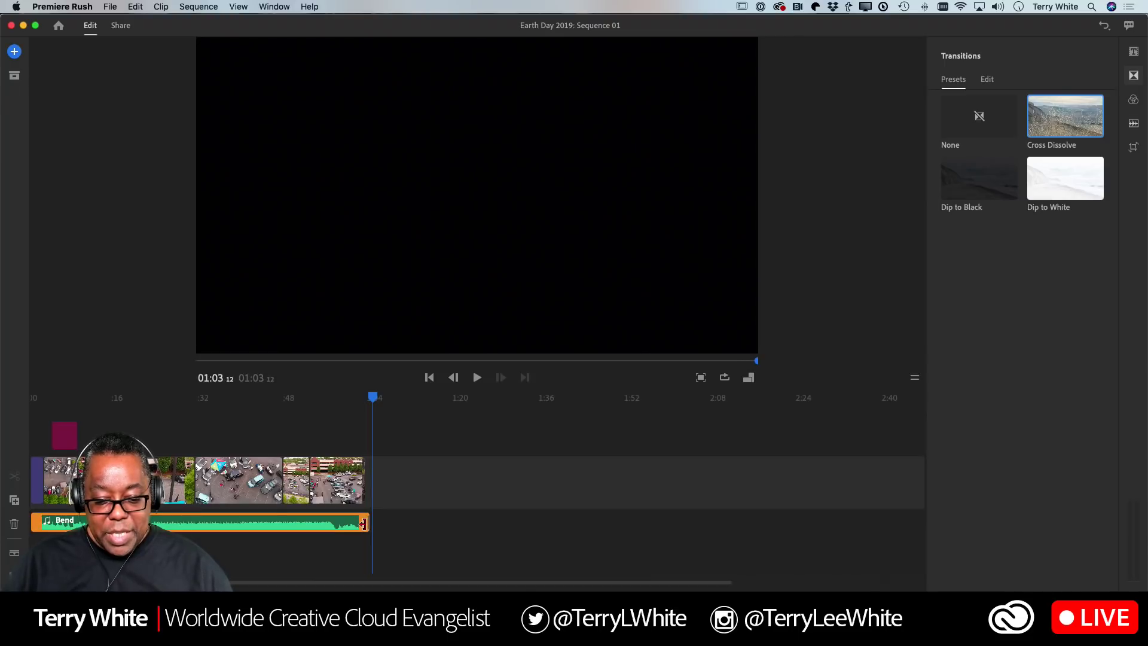
drag(373, 406, 357, 407)
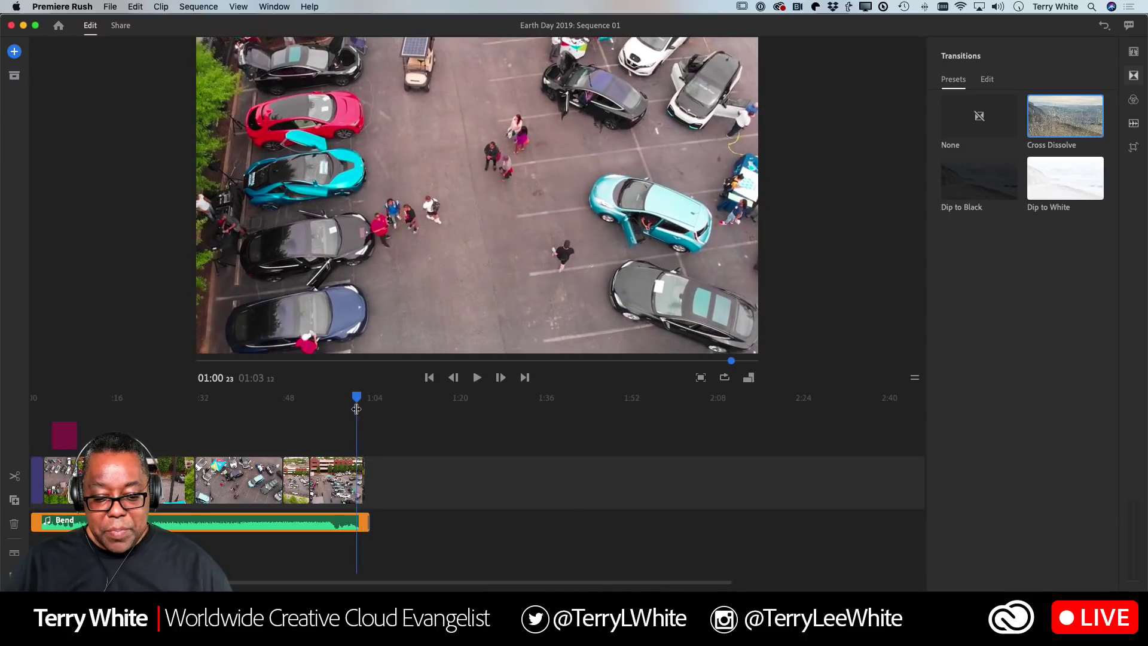
key(space)
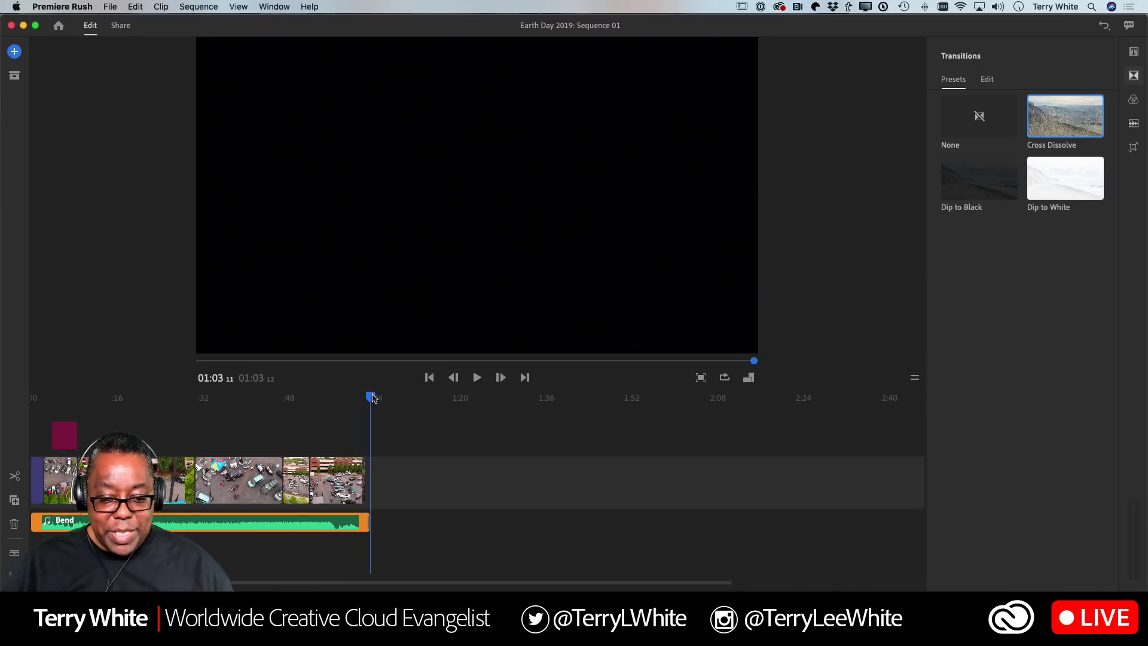
- Add the Subscribe Title from the saved styles above the end of the last clip and play the ending
drag(372, 398, 330, 412)
drag(326, 412, 351, 410)
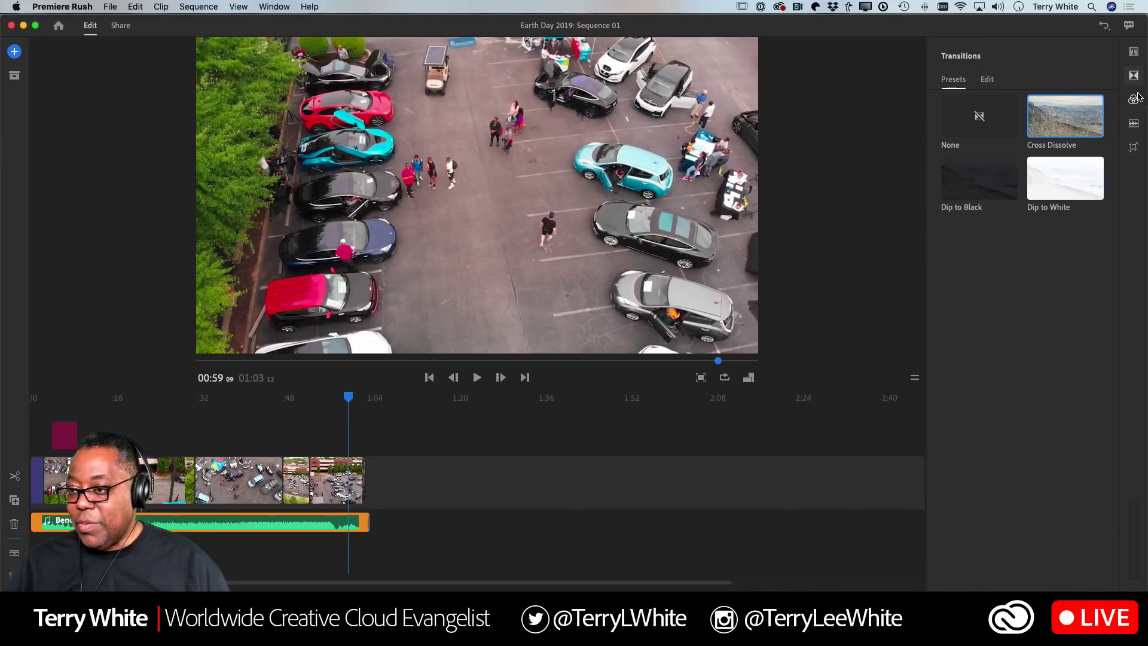
click(1135, 54)
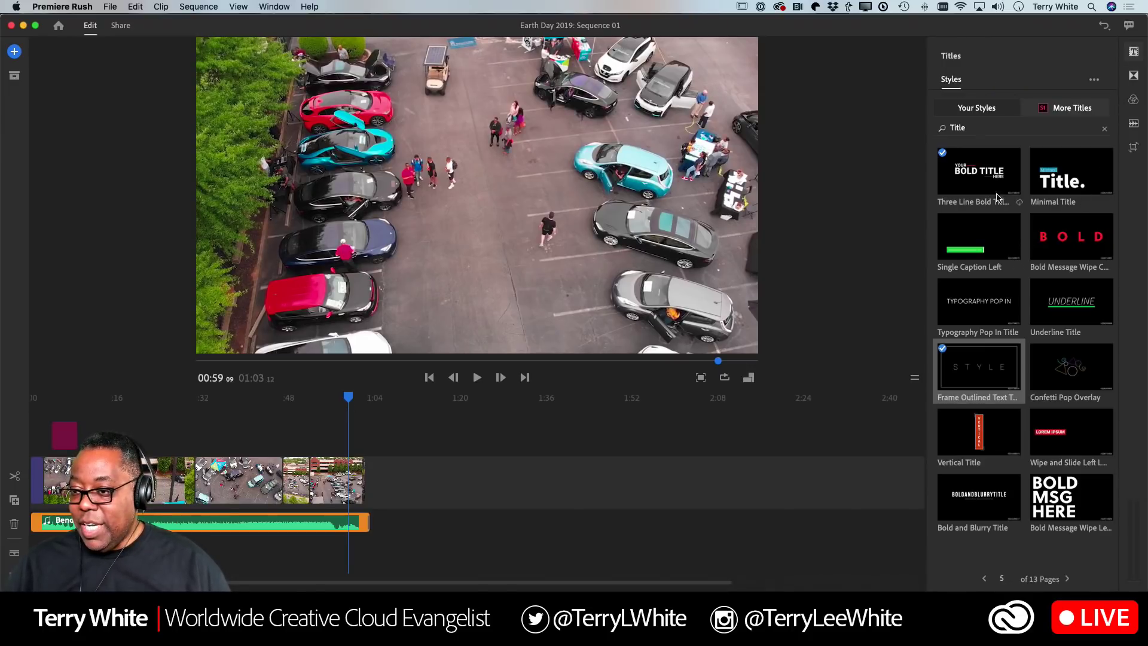
click(976, 114)
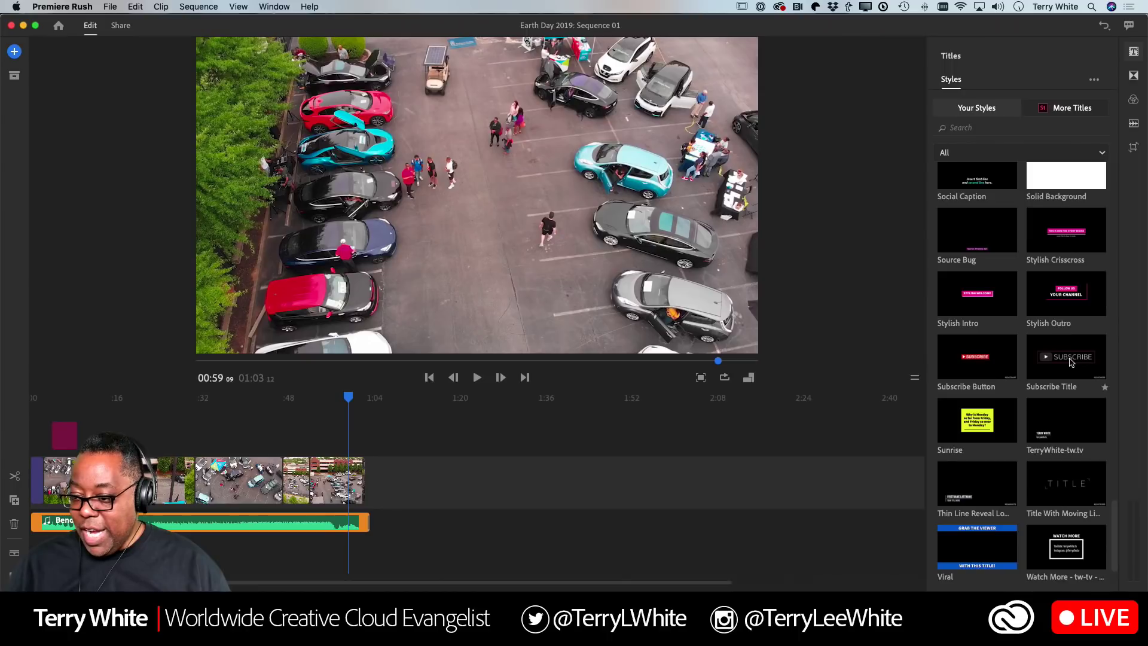
scroll(1071, 362, down, 1)
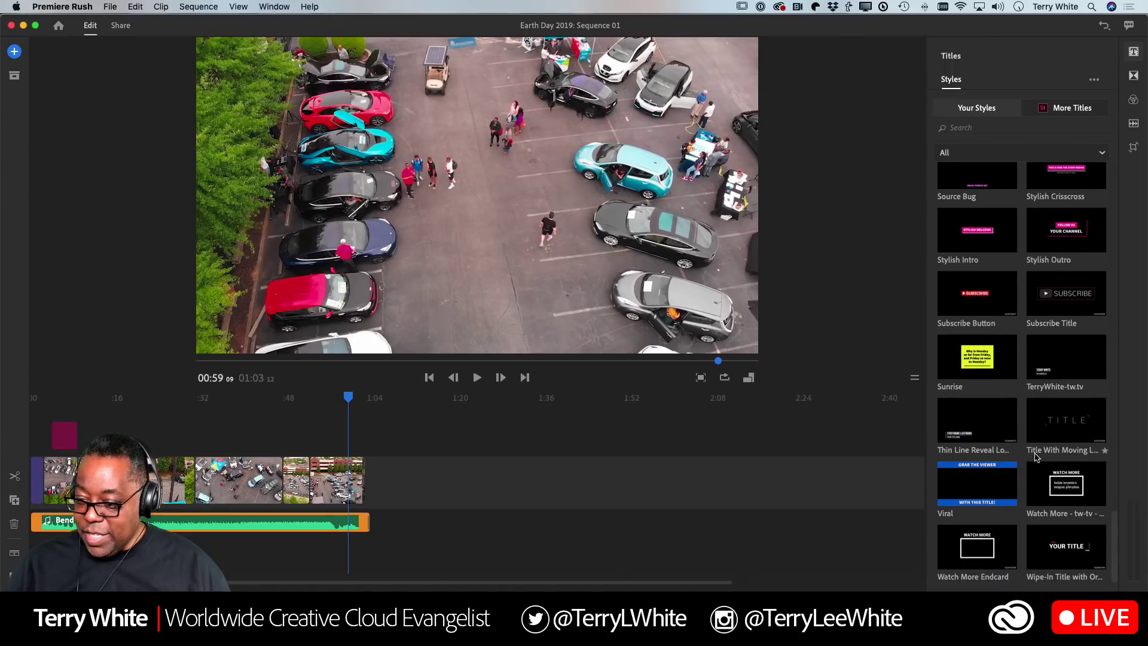
scroll(1036, 456, up, 2)
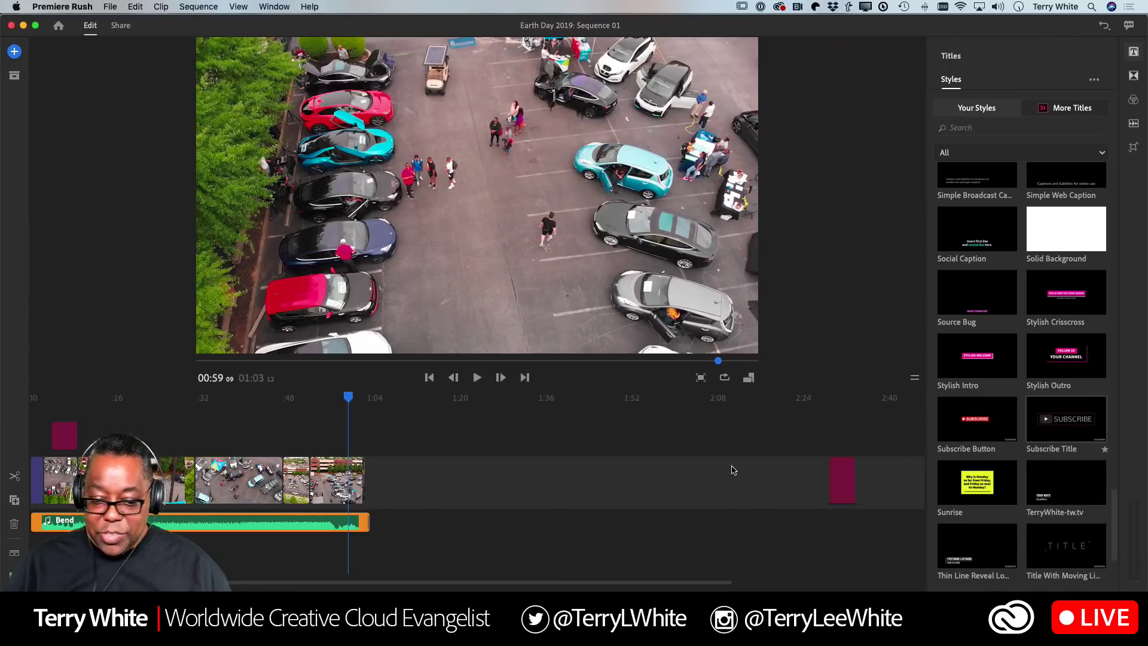
drag(549, 492, 338, 443)
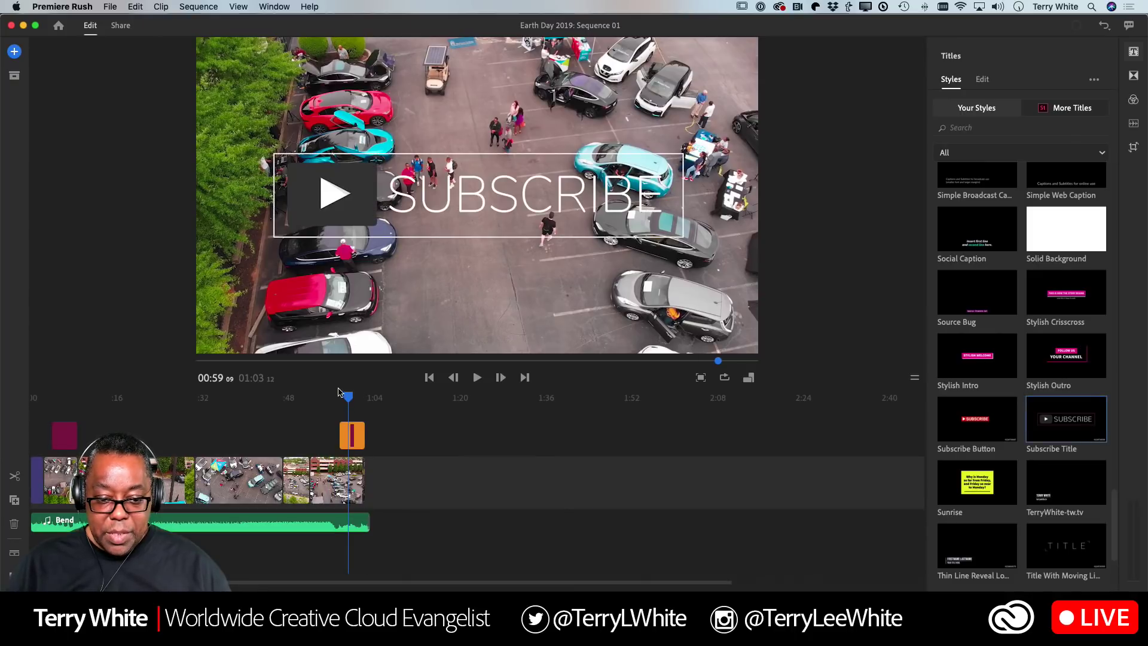
drag(347, 400, 333, 400)
key(space)
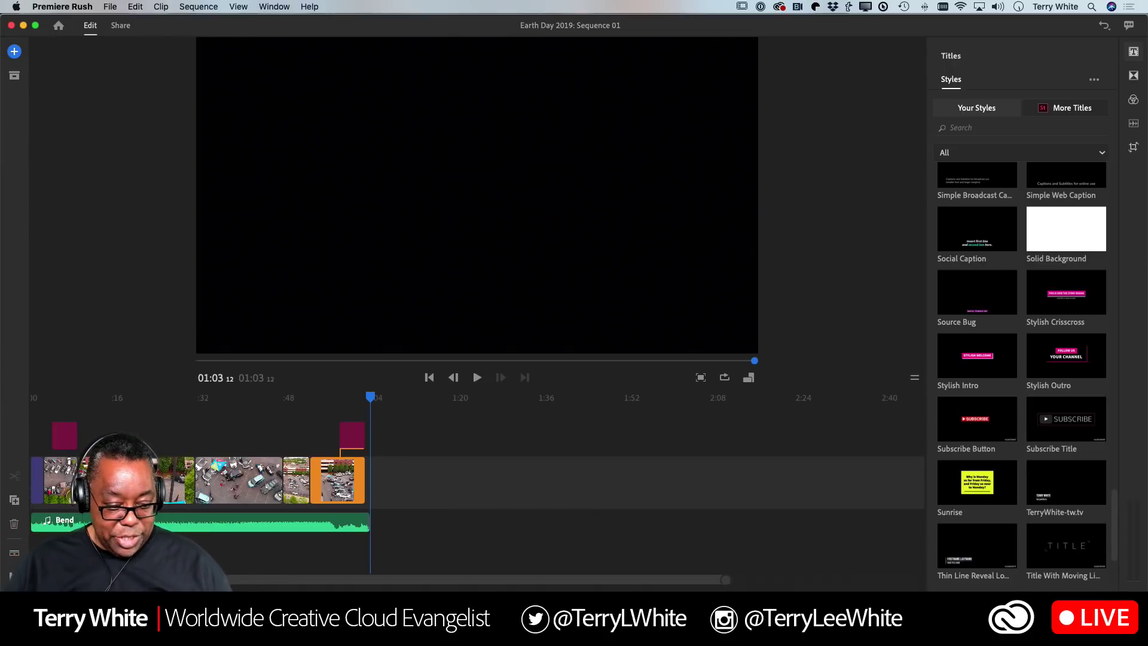
- Open the duration setting of the transition at the end of the Bend soundtrack and replay the ending
click(369, 525)
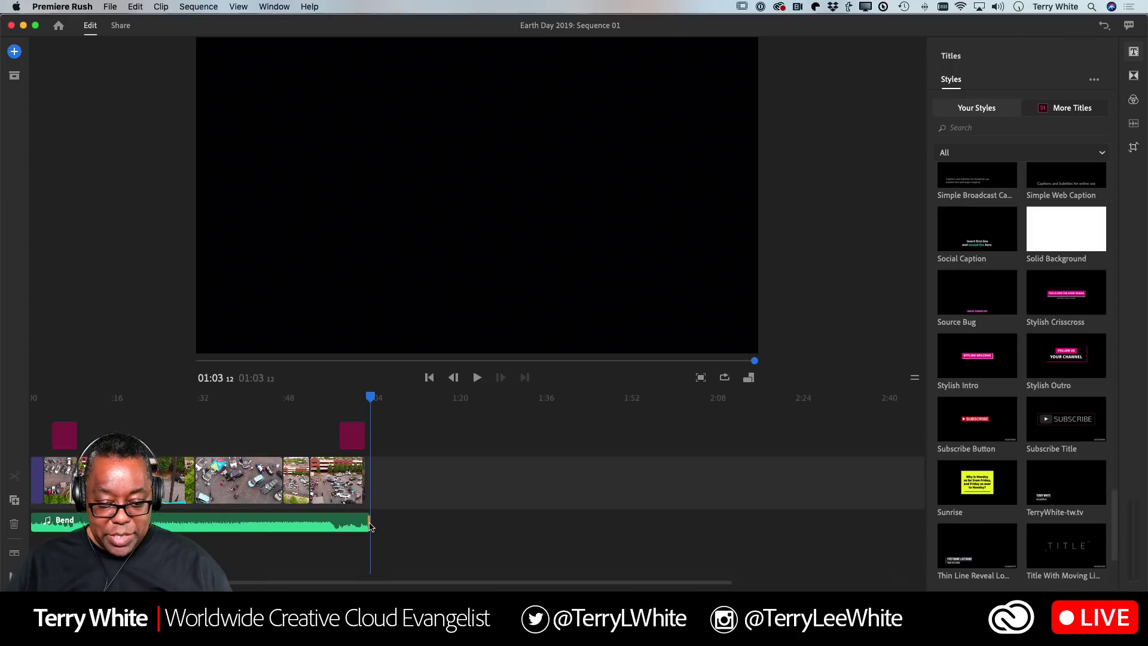
click(1134, 76)
click(987, 80)
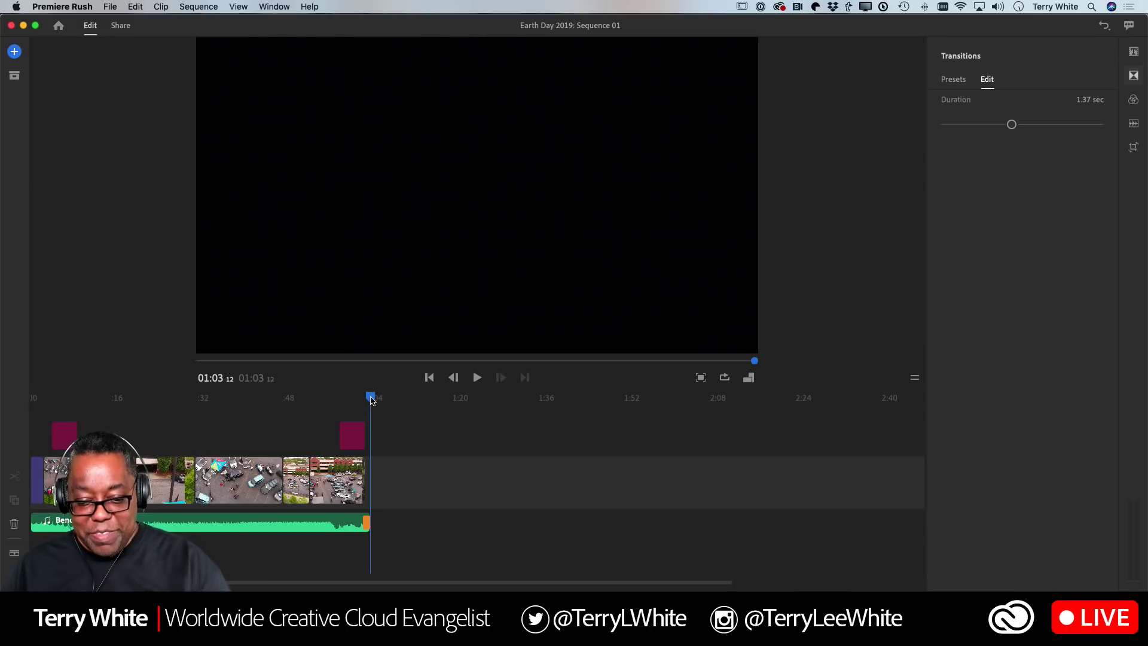
drag(371, 399, 353, 398)
key(space)
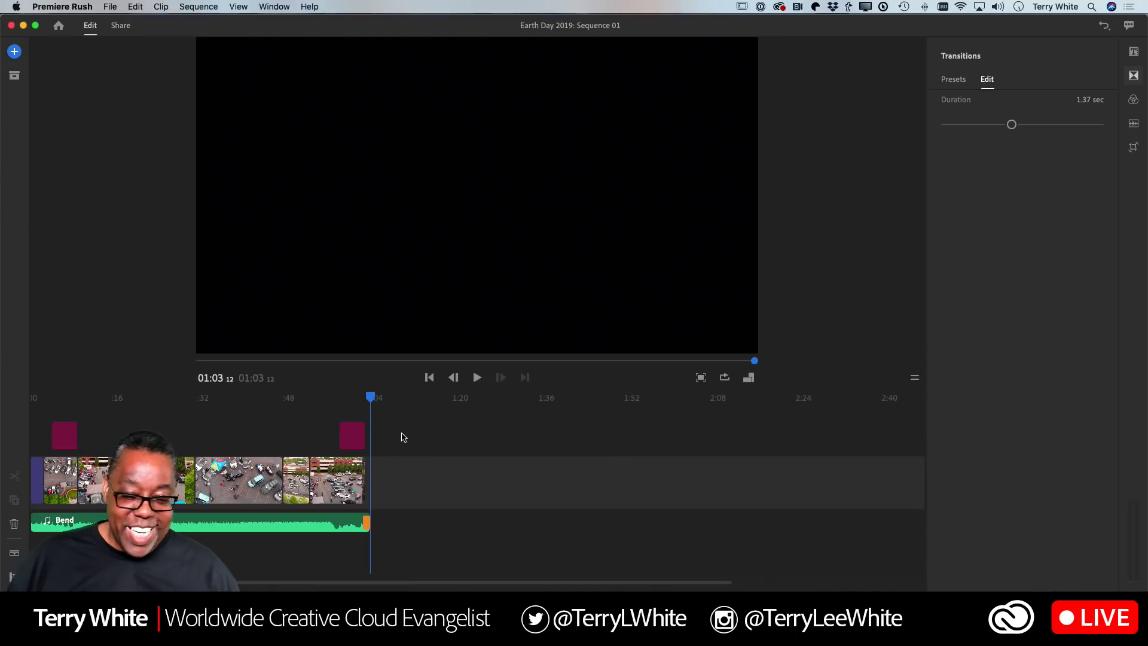
- Record a voiceover from 00:02:20 to 00:37:19 on the track below the Bend soundtrack, allowing microphone access
drag(370, 397, 22, 443)
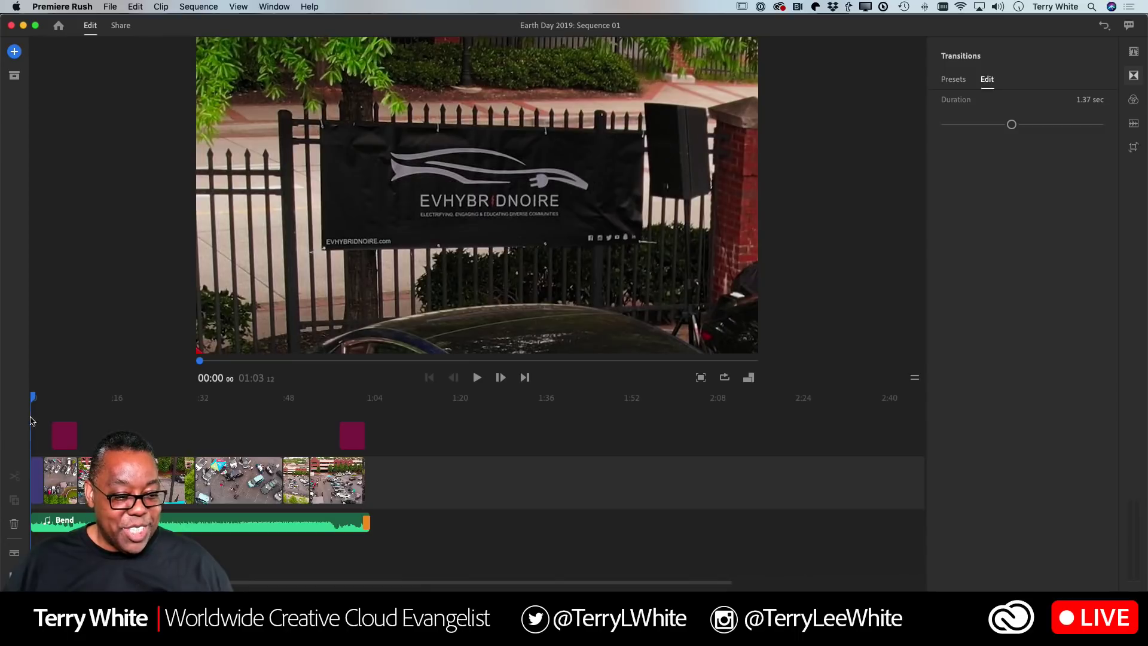
drag(33, 398, 48, 400)
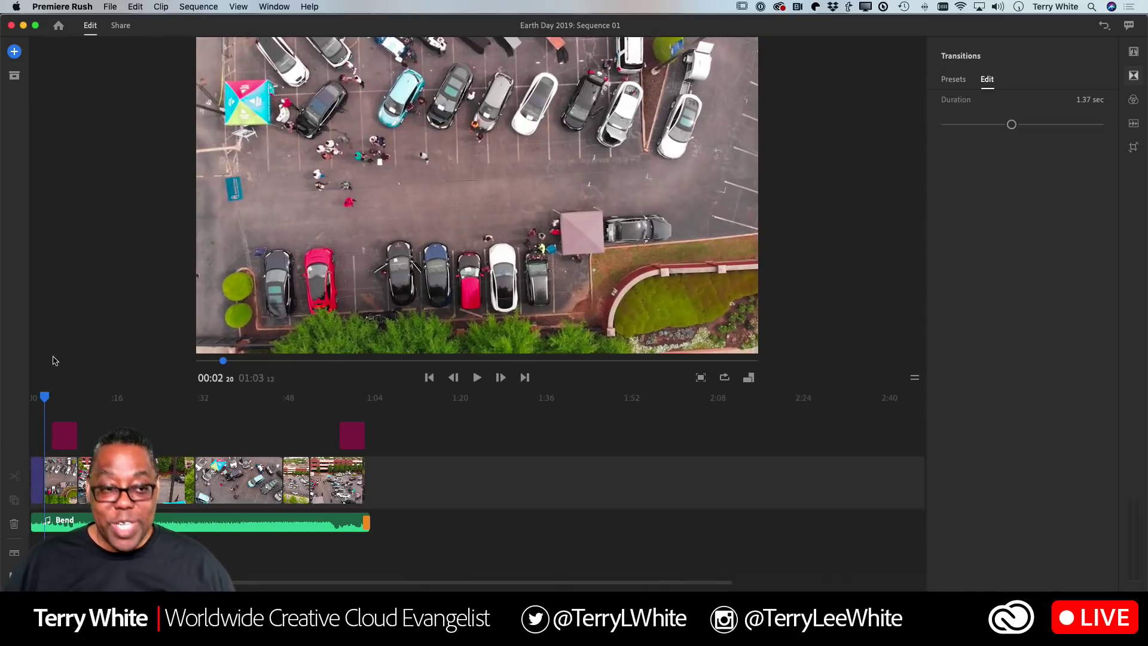
click(15, 53)
click(187, 76)
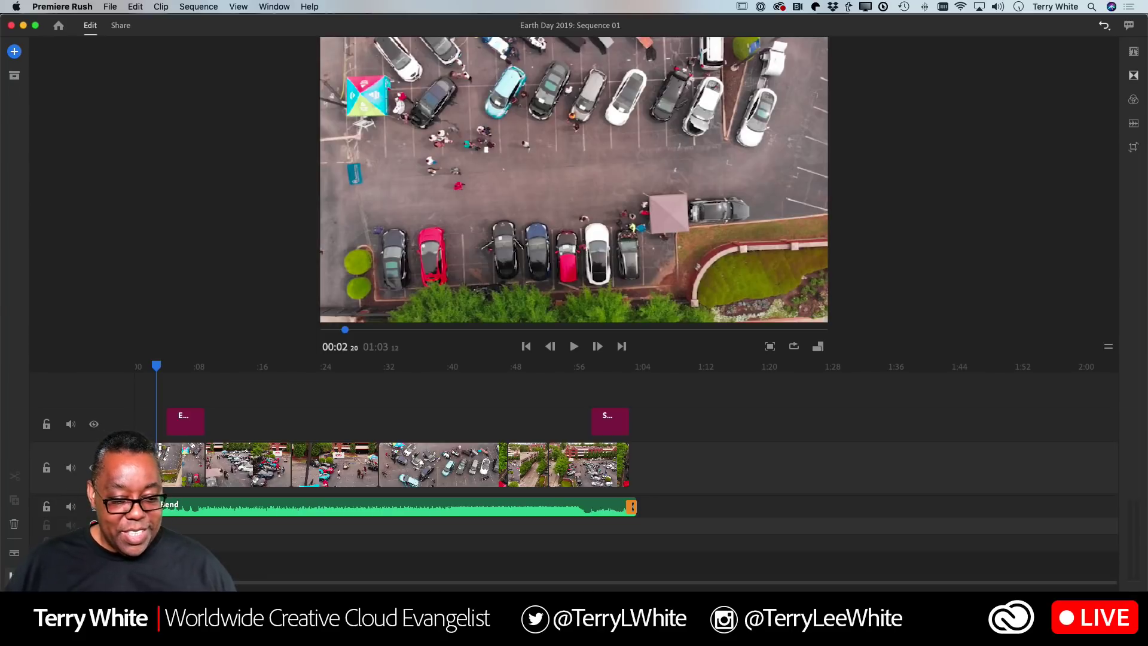
click(43, 530)
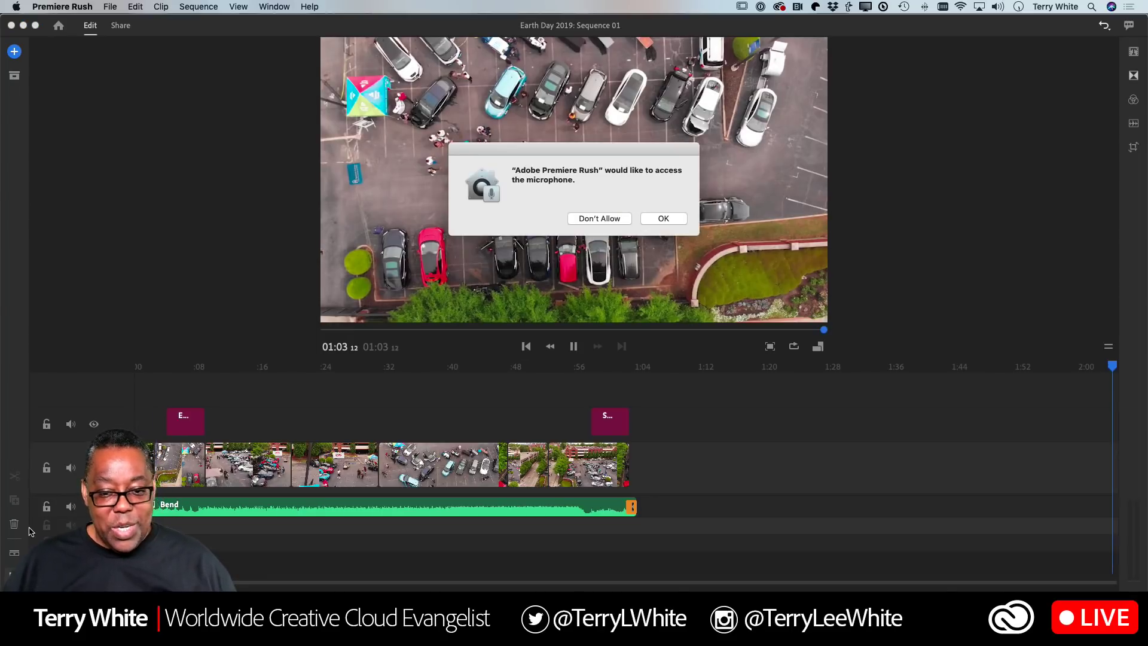
click(656, 218)
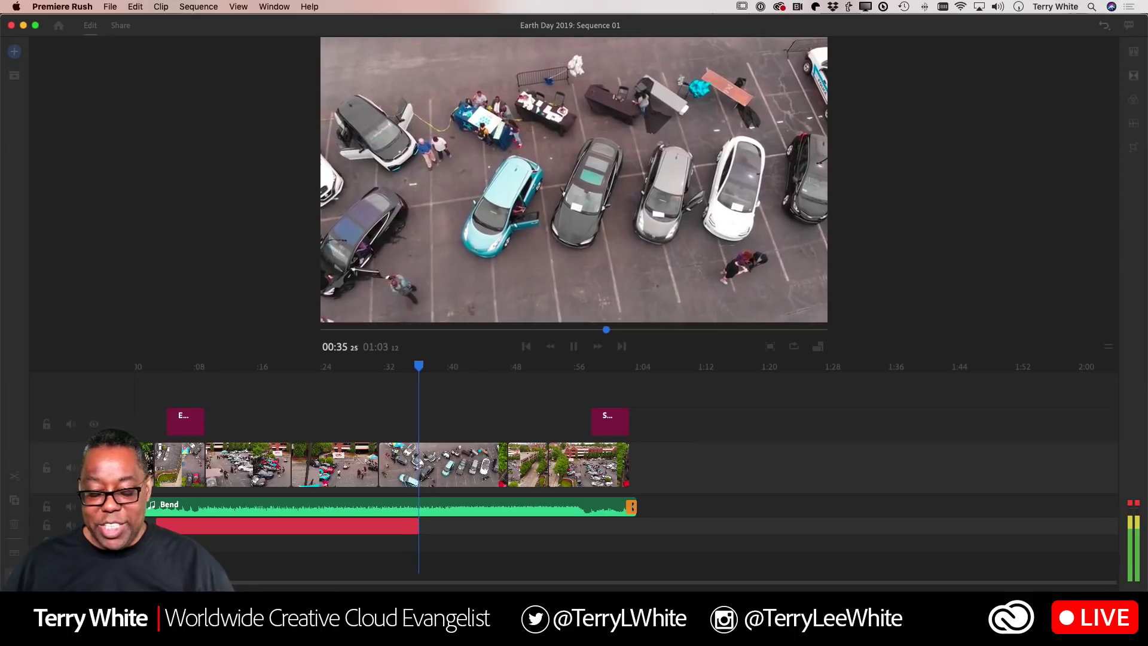
key(space)
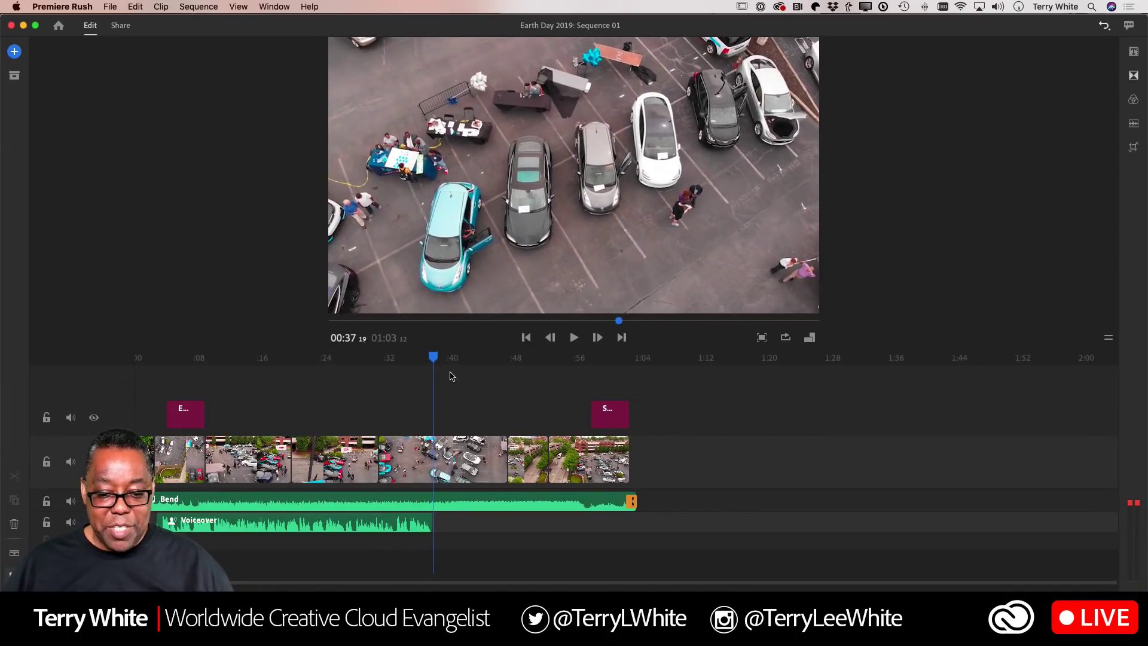
- Turn on Auto duck in the Bend soundtrack's advanced audio settings
drag(434, 359, 152, 398)
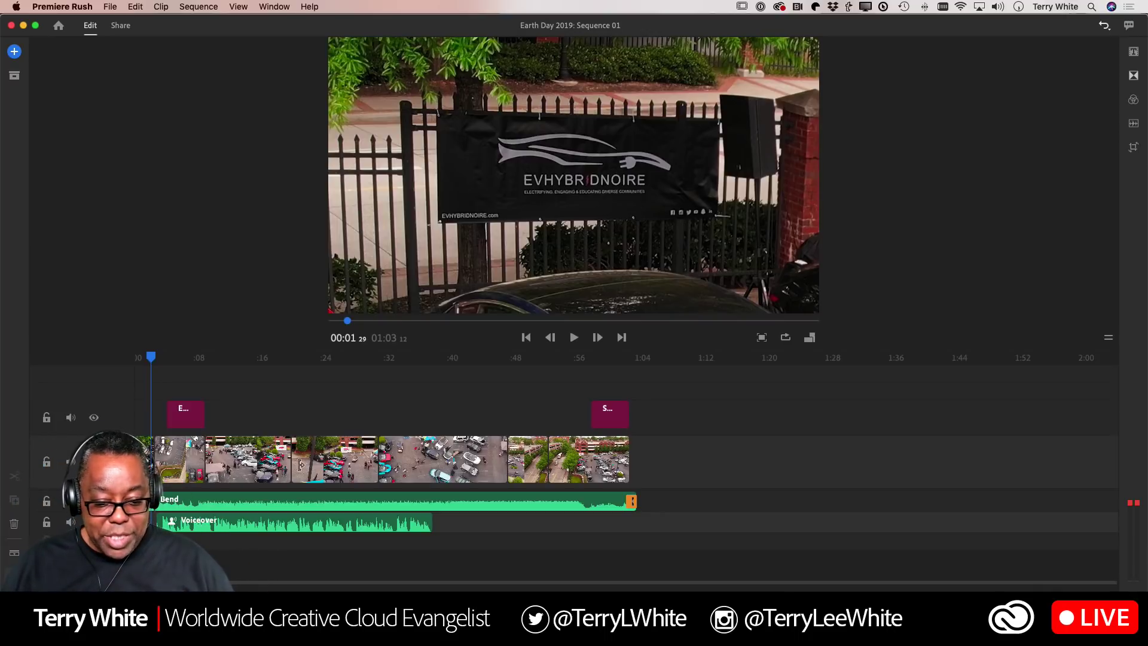
click(315, 500)
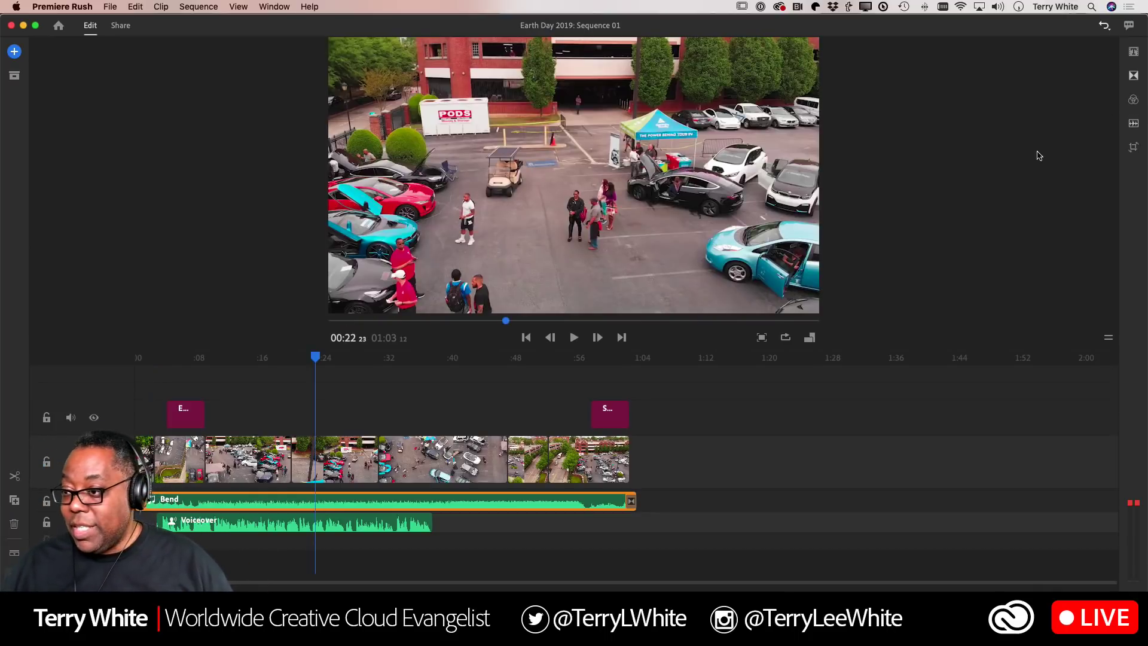
click(1133, 124)
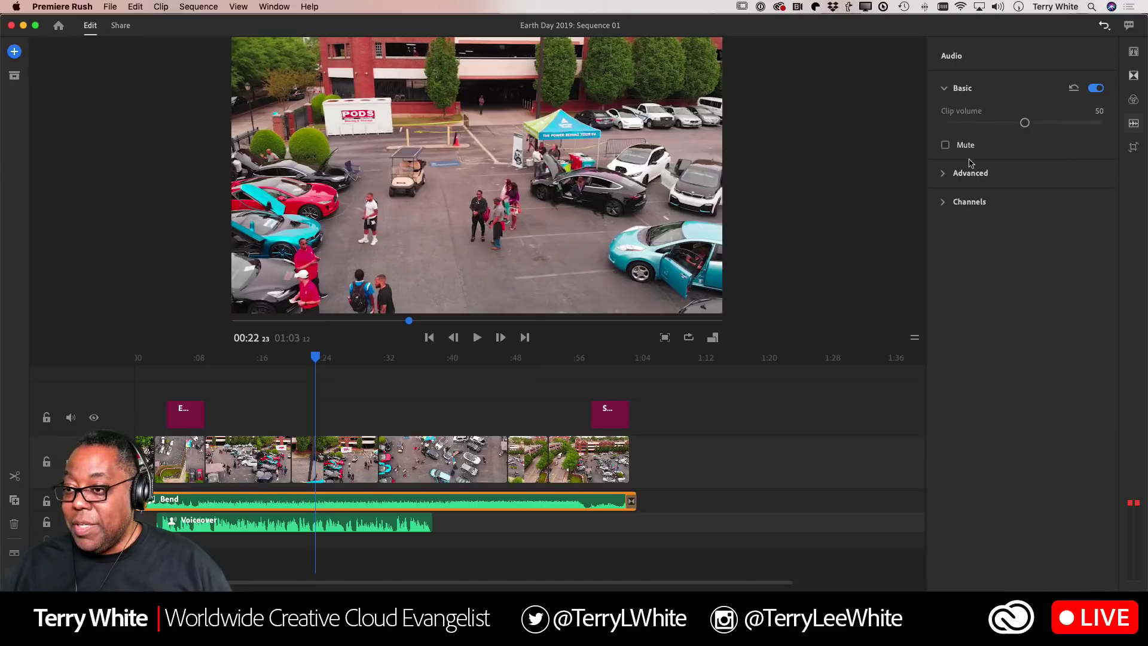
click(943, 174)
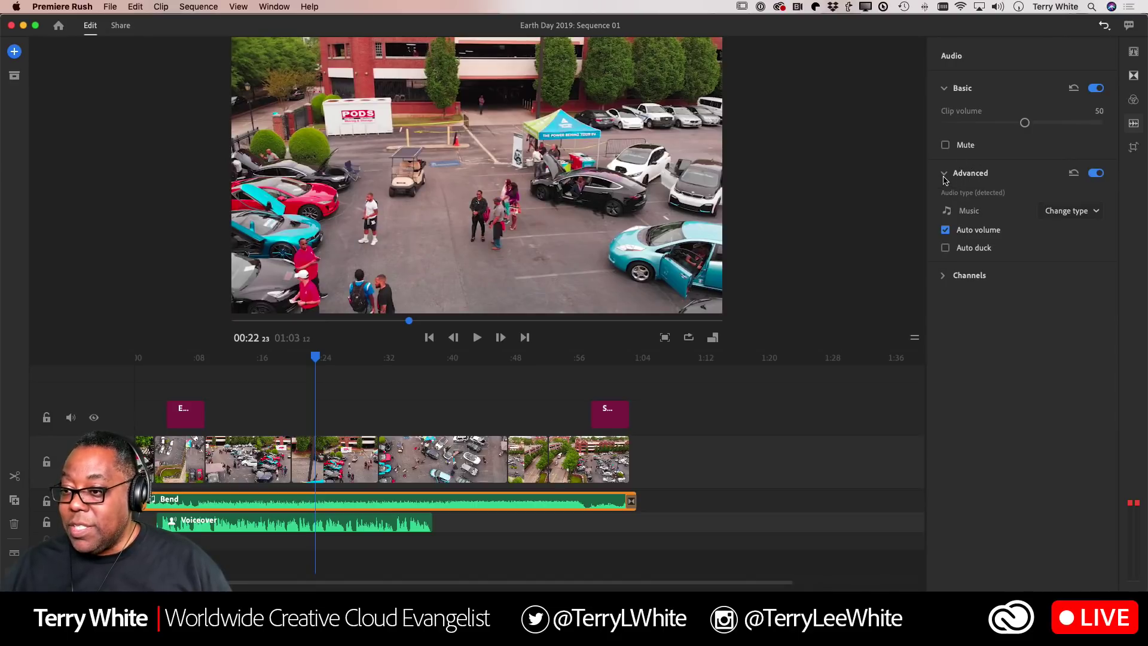
click(945, 248)
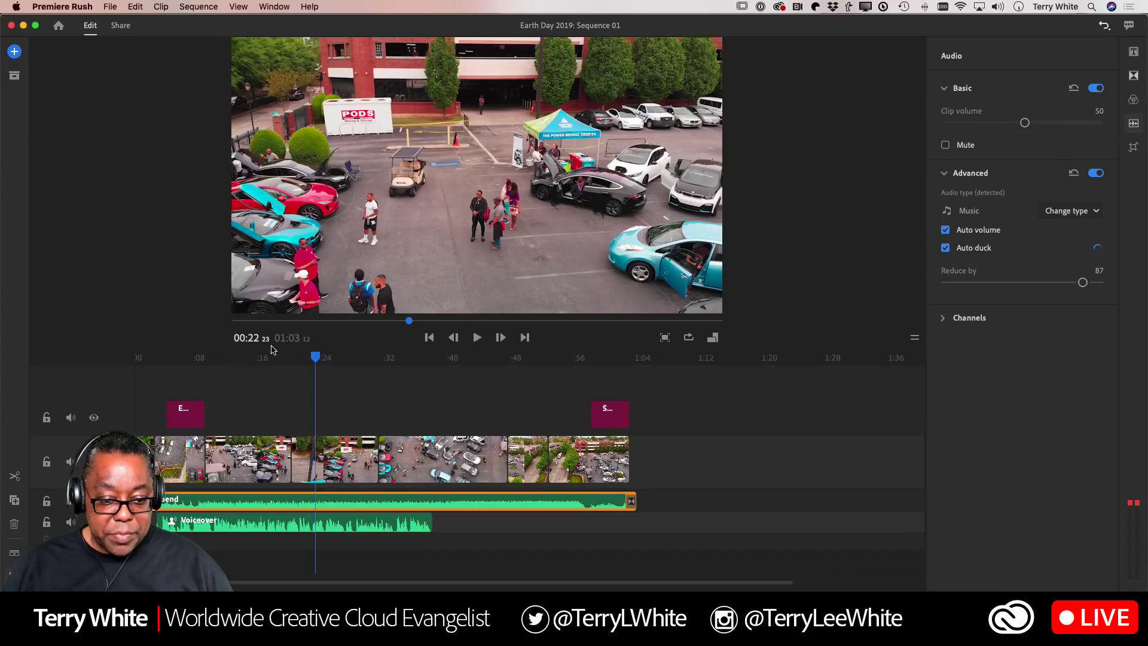
- Play the video from the beginning to 00:41:12 to check the ducked music against the voiceover
drag(315, 357, 135, 369)
key(space)
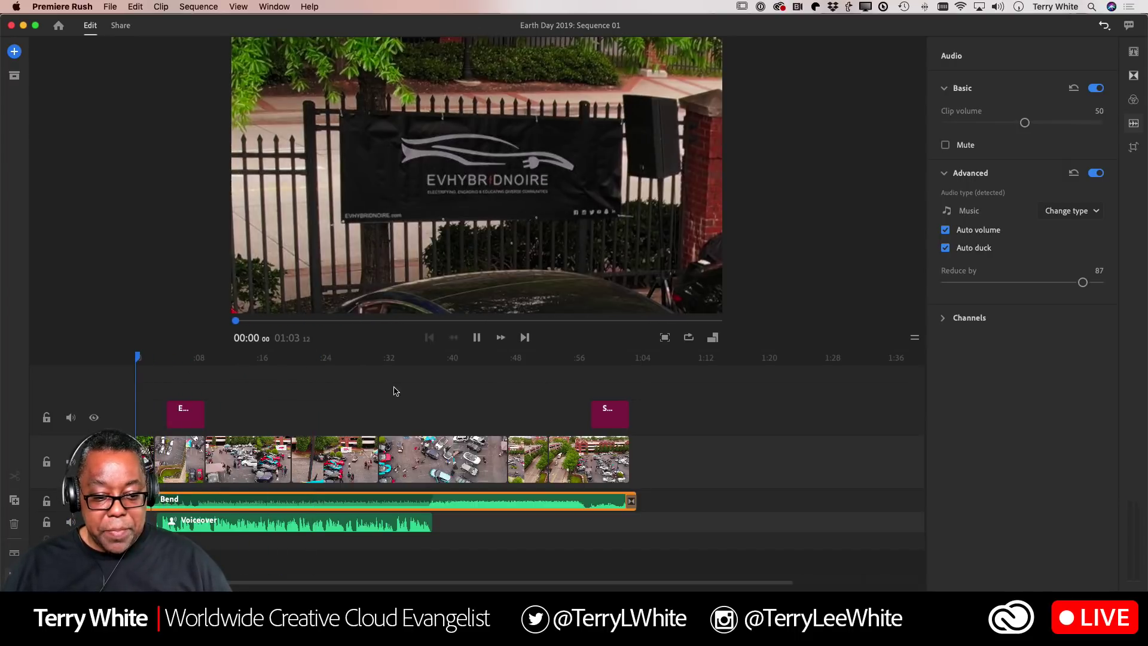
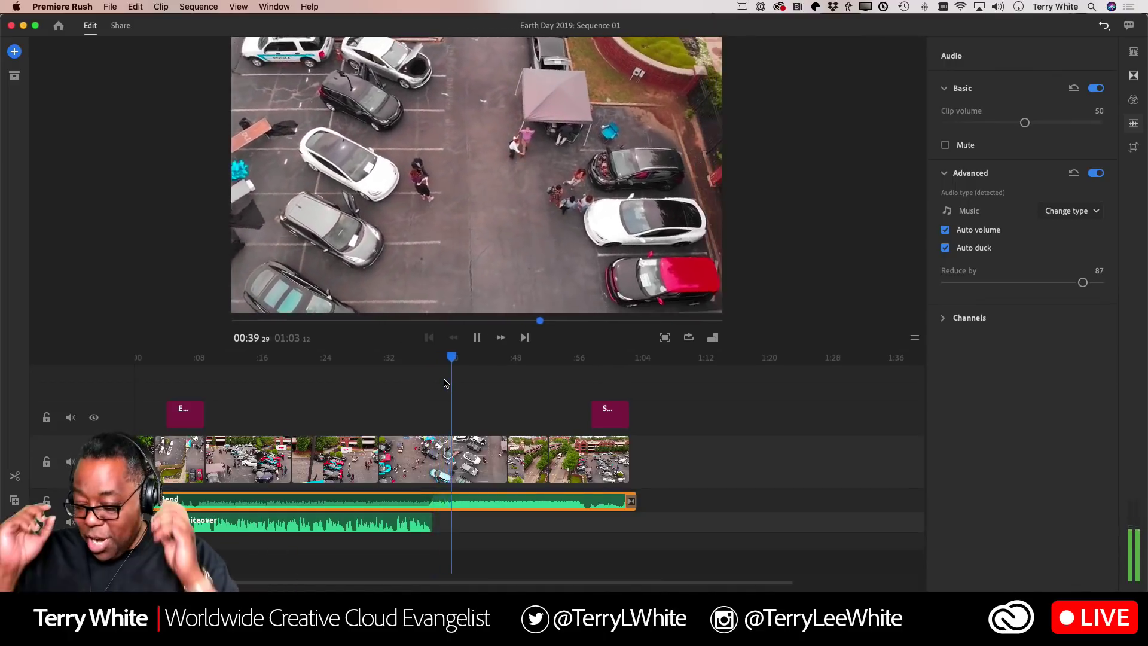
key(space)
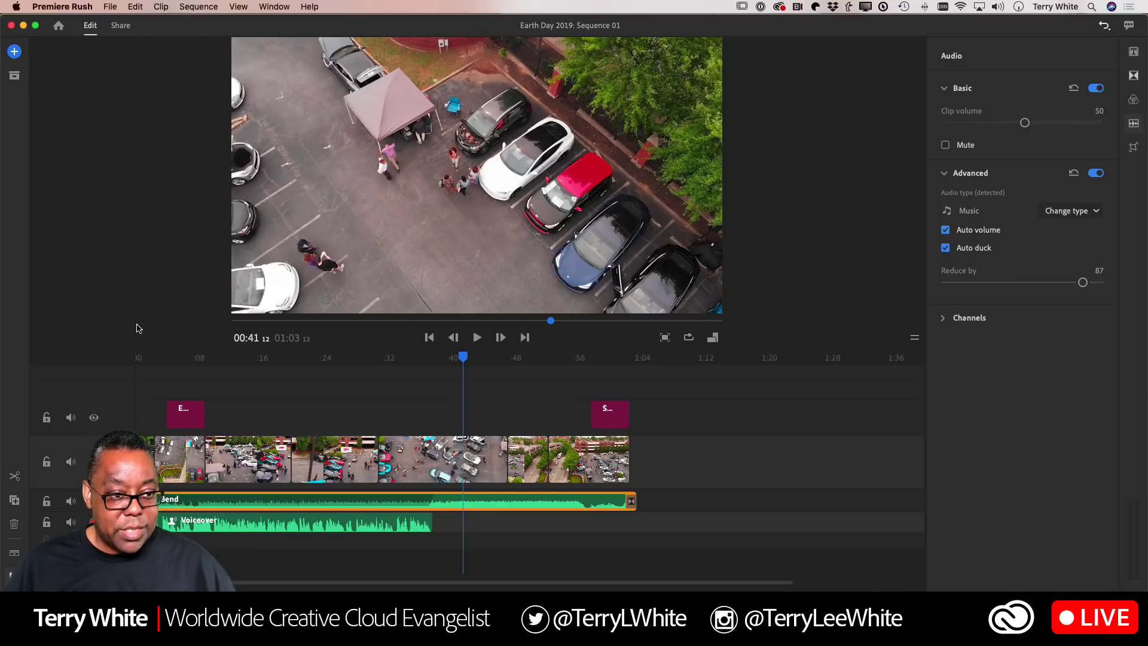
- Browse the Dropbox media, look inside the Demo folder and return to the Dropbox listing
click(14, 51)
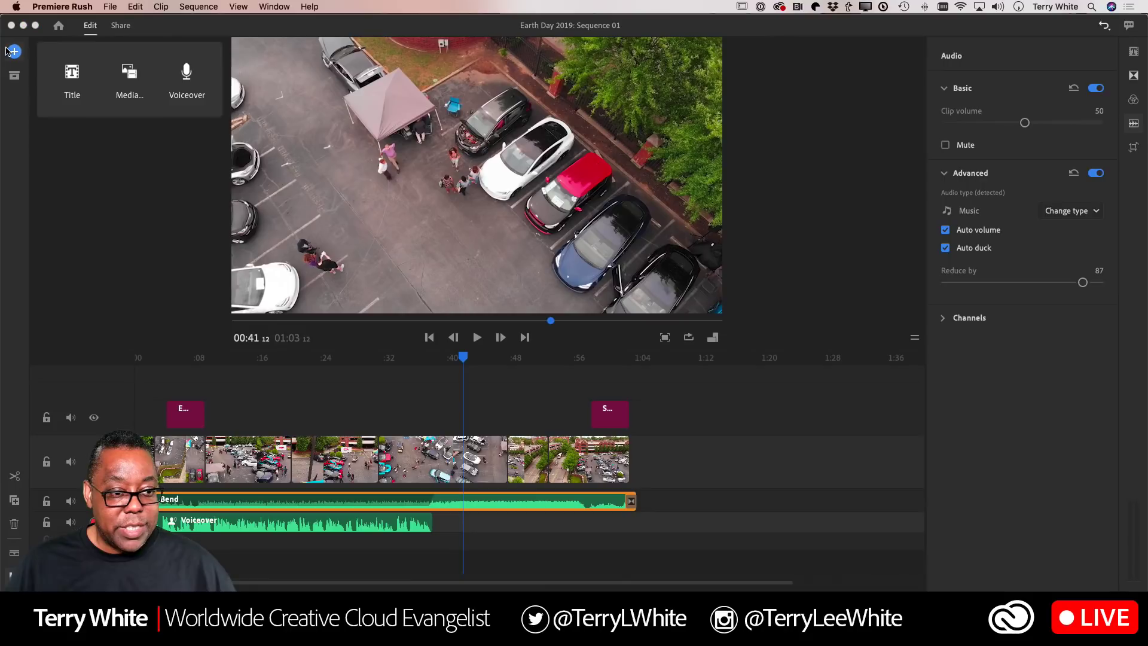
click(126, 85)
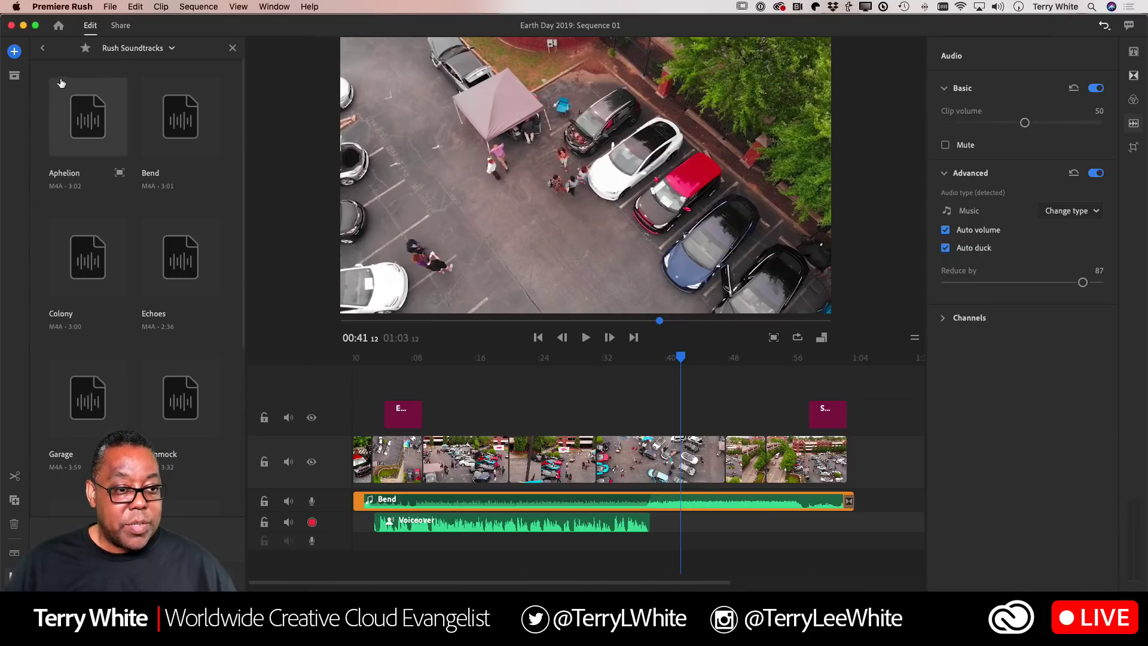
click(42, 49)
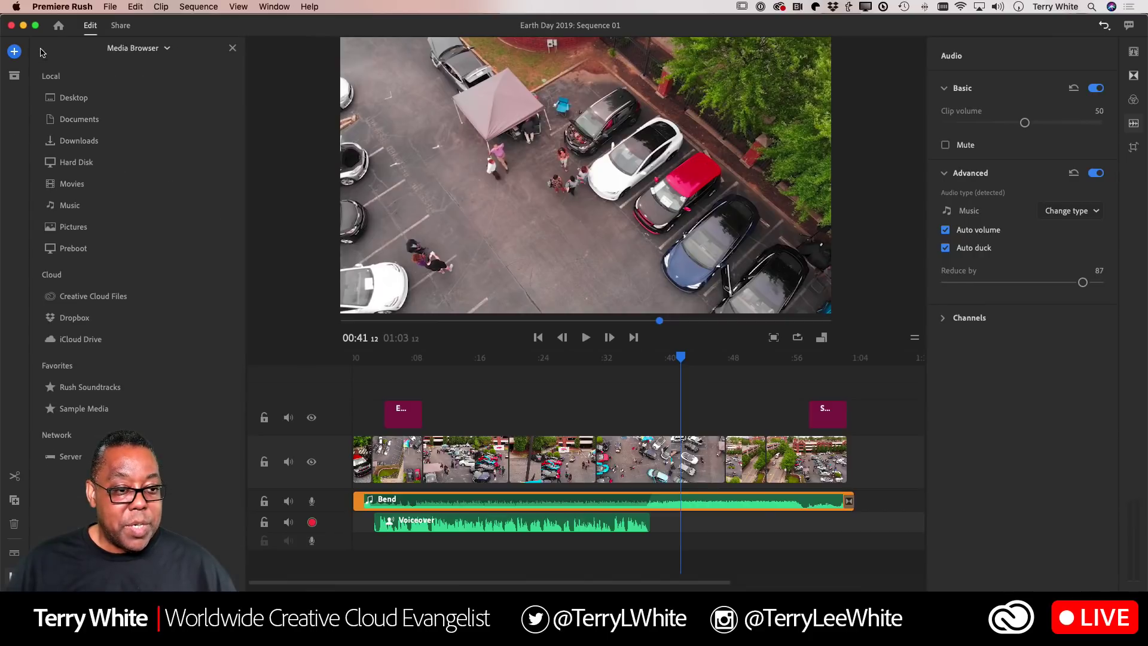
click(81, 322)
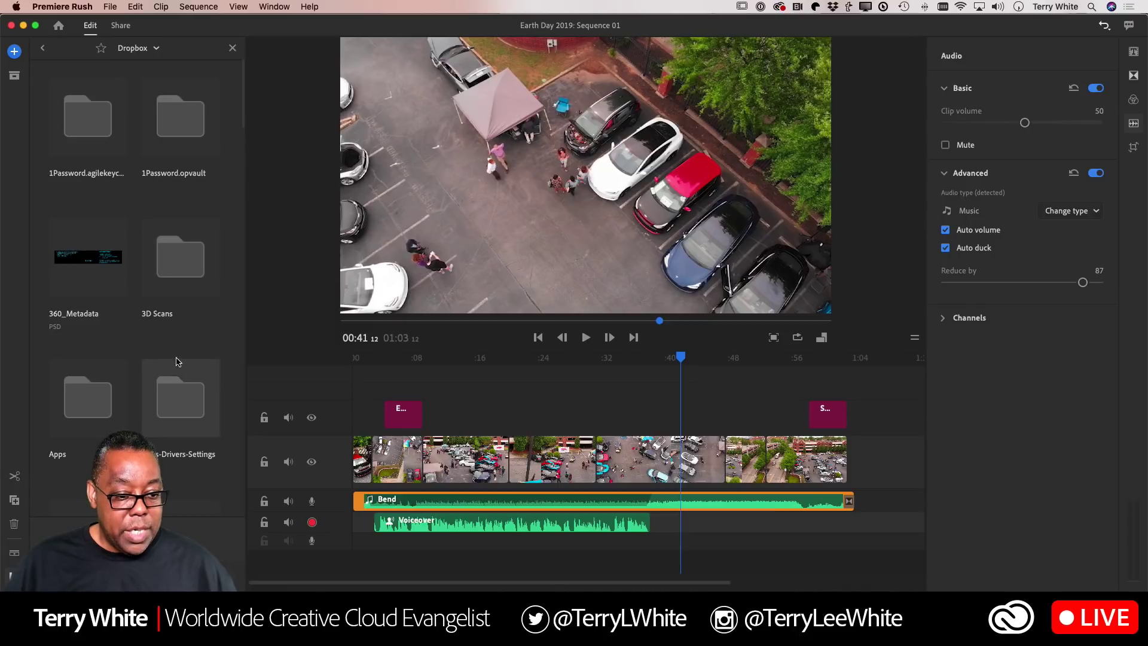
scroll(174, 383, down, 5)
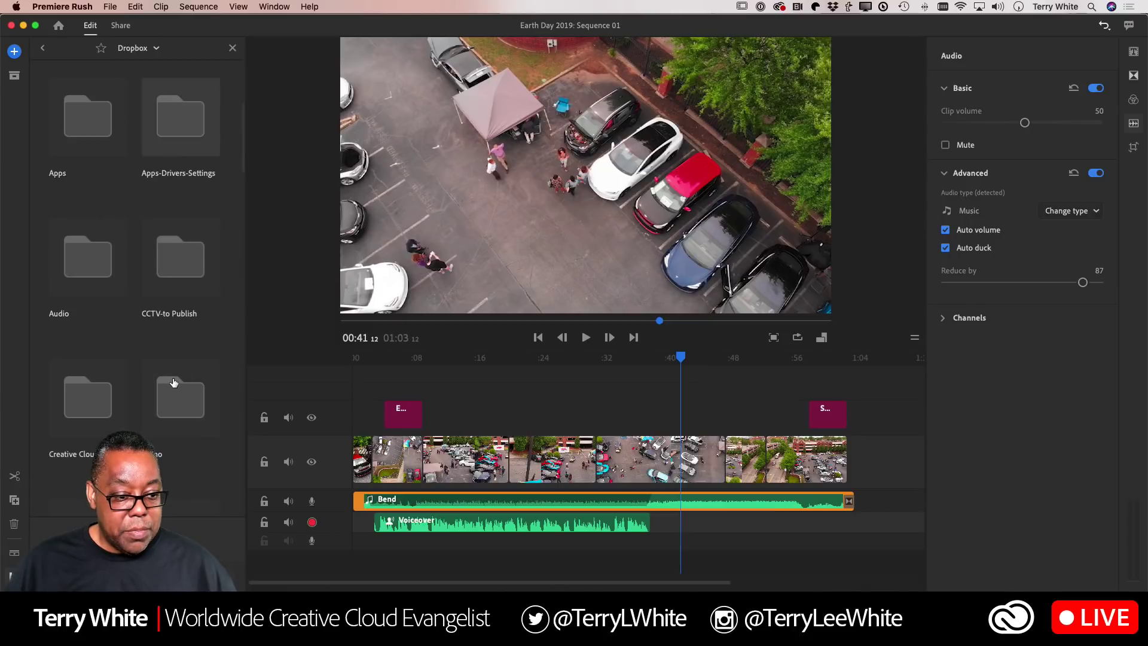
double_click(173, 383)
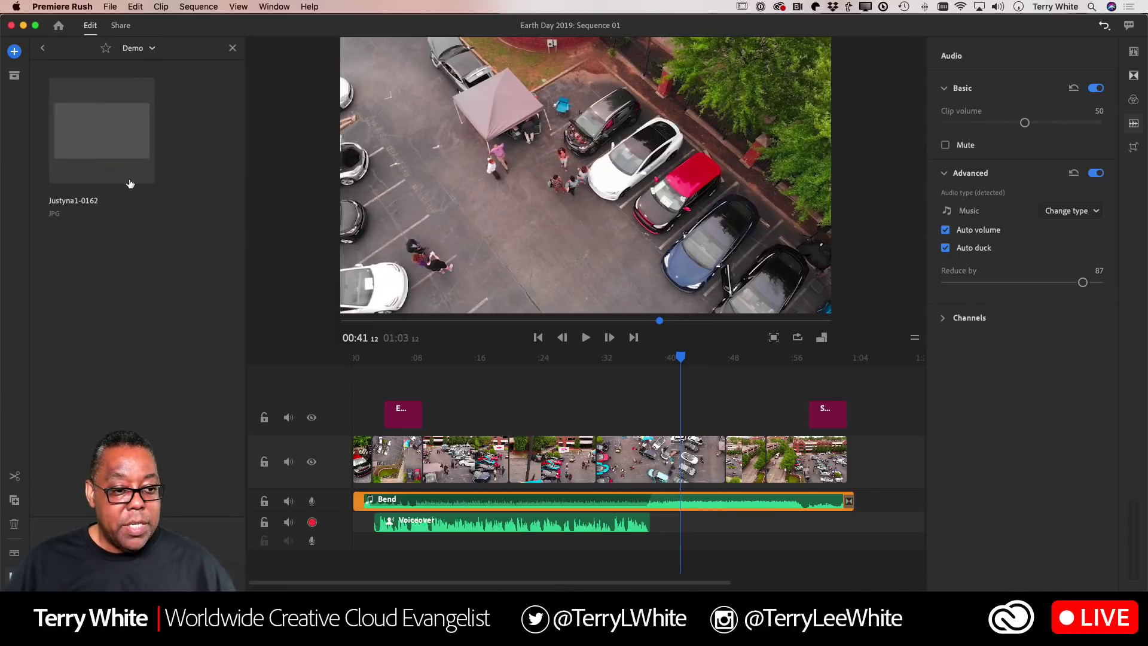
click(42, 49)
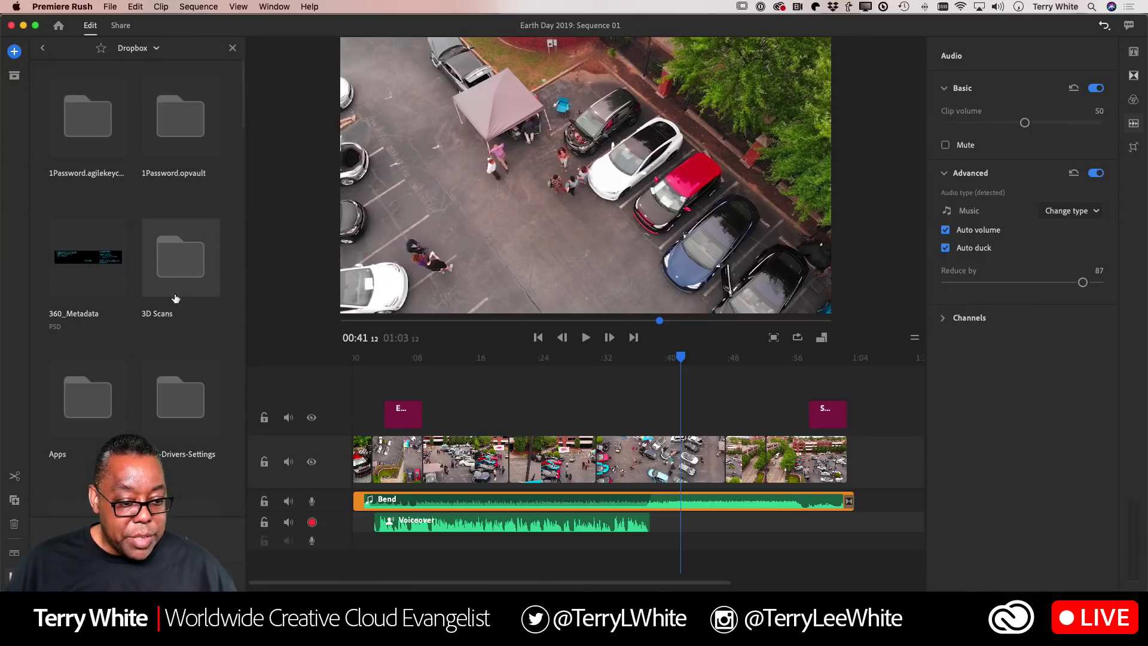
- Add the DJI_0022 photo from the EVHybridNoire-Earthday2019 folder inside Dropbox's Demo Files to the sequence
scroll(175, 298, down, 5)
scroll(176, 299, down, 3)
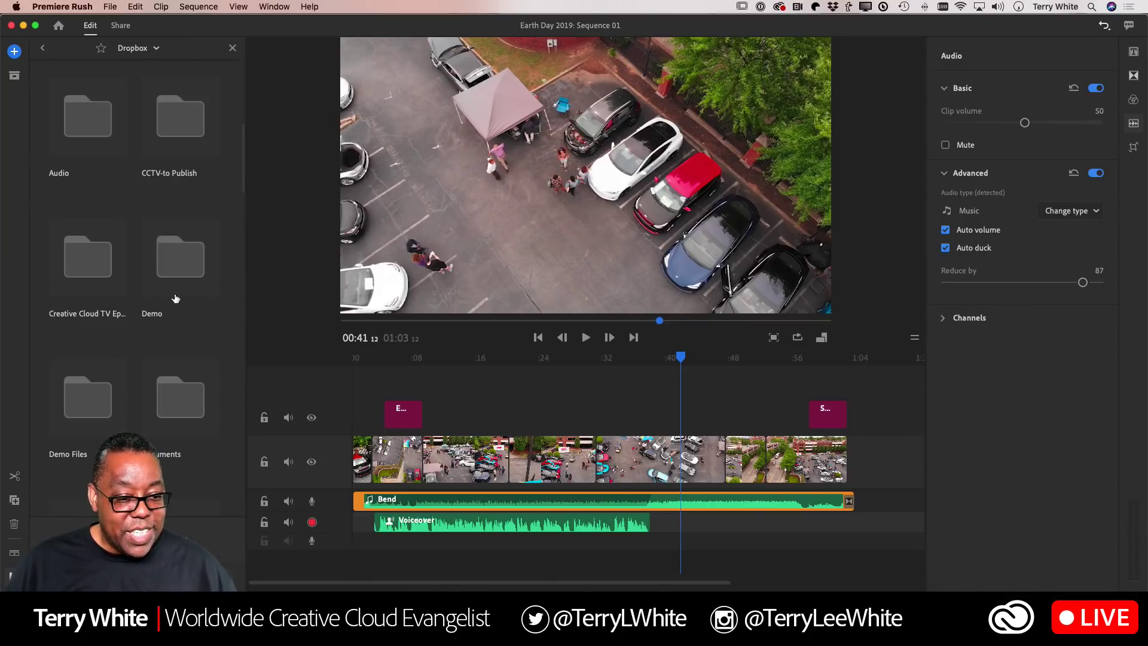
click(89, 411)
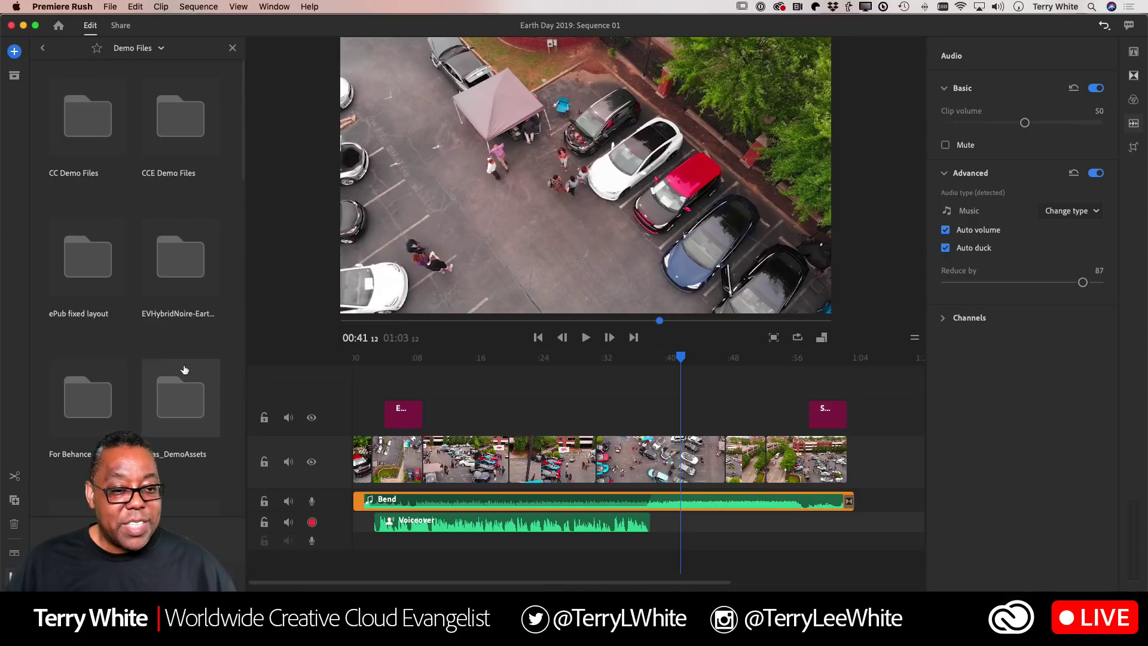
click(179, 274)
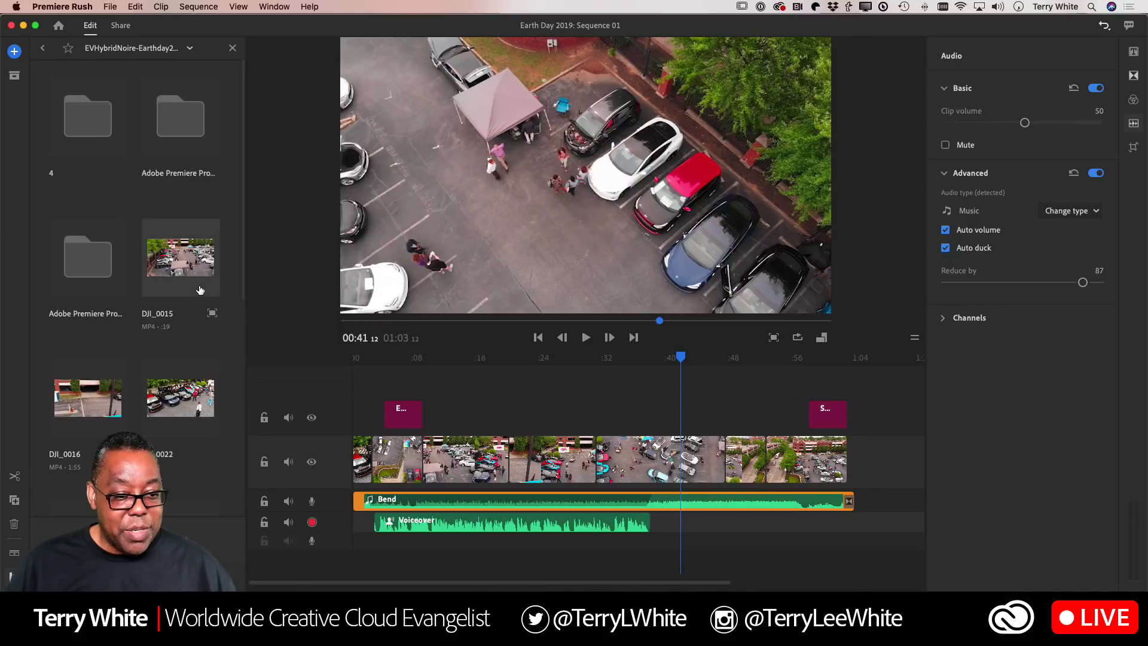
click(179, 407)
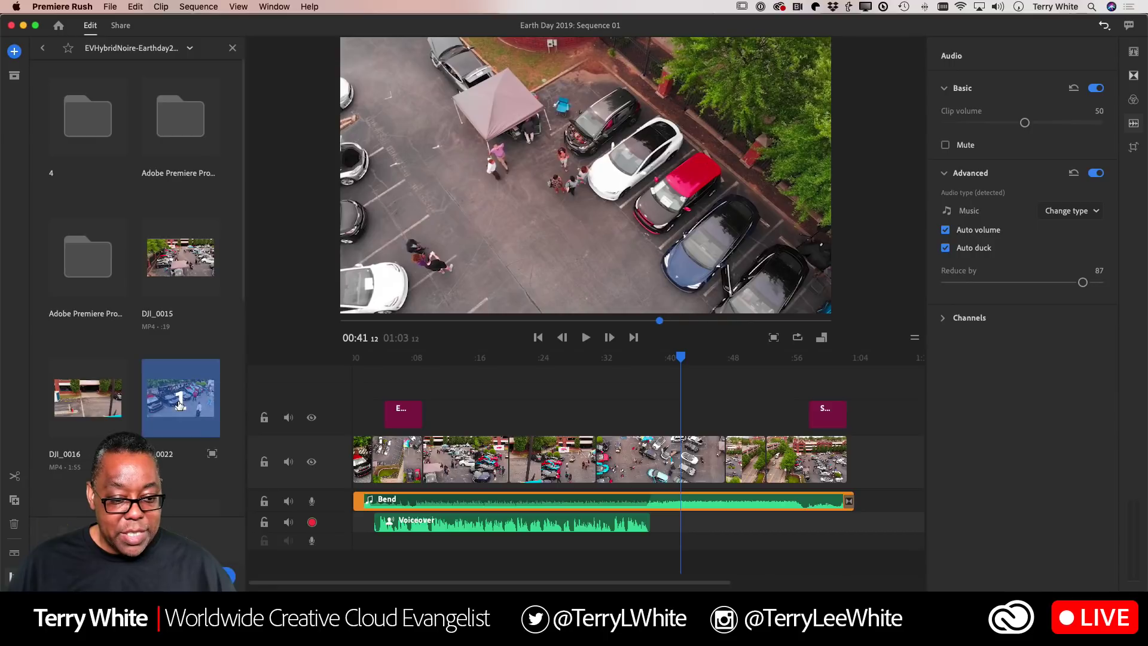
click(229, 576)
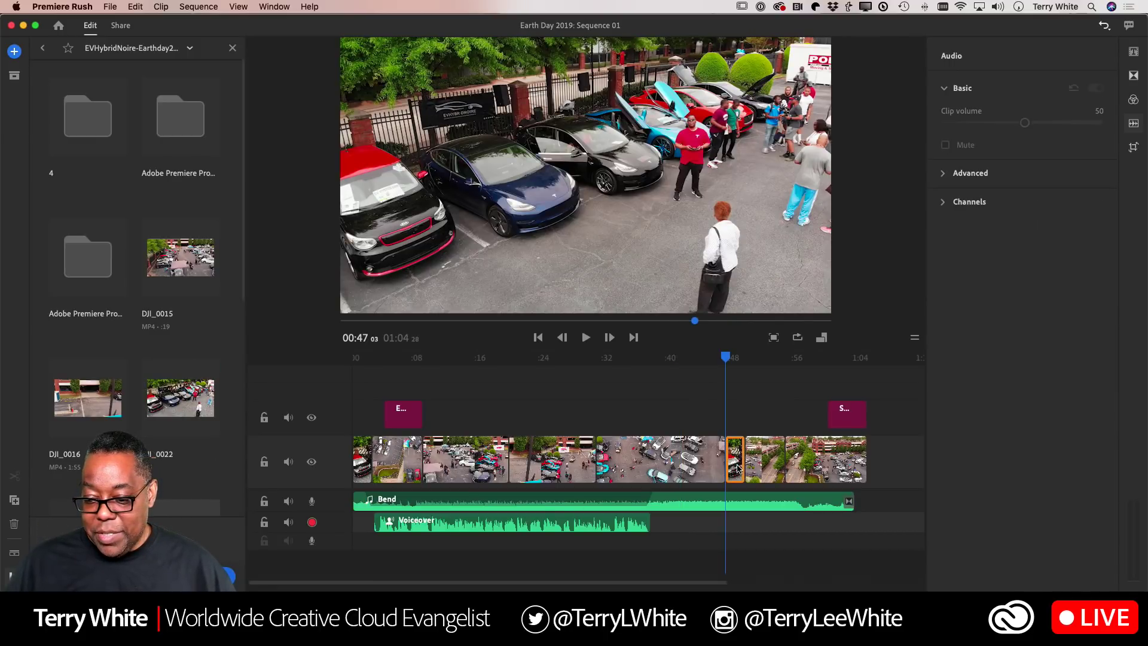
- Move the DJI_0022 photo onto the track above the main footage at about 00:14 and check its frame at 00:15:02
drag(737, 467, 464, 421)
click(465, 357)
mouse_move(466, 356)
mouse_down()
mouse_move(475, 357)
mouse_move(459, 361)
mouse_up()
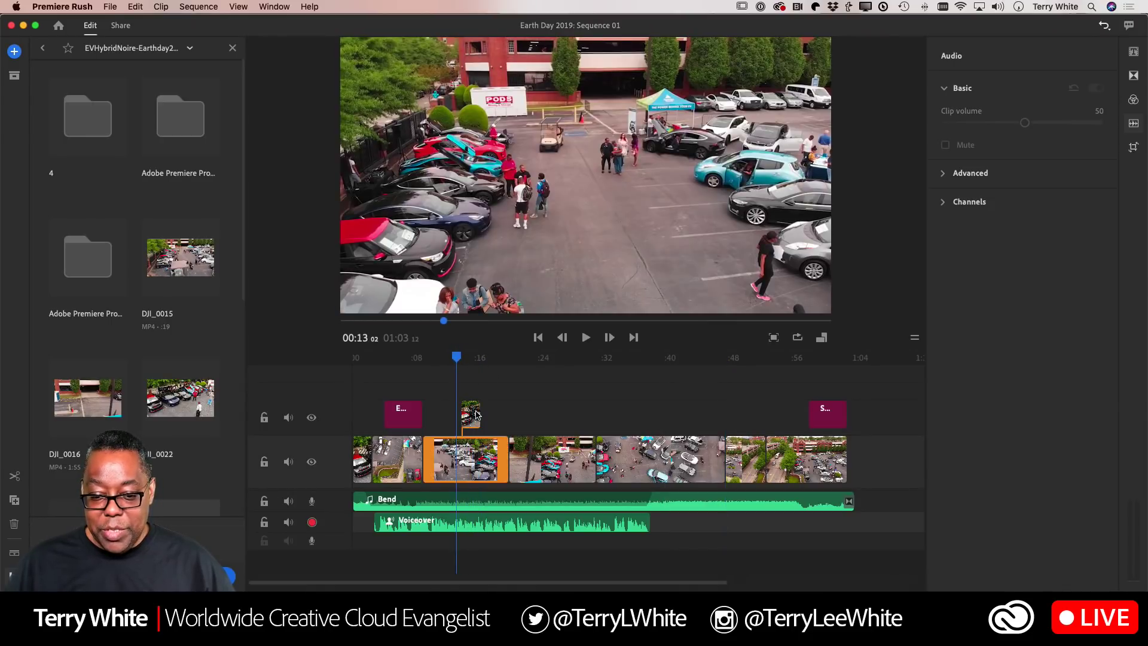
click(472, 358)
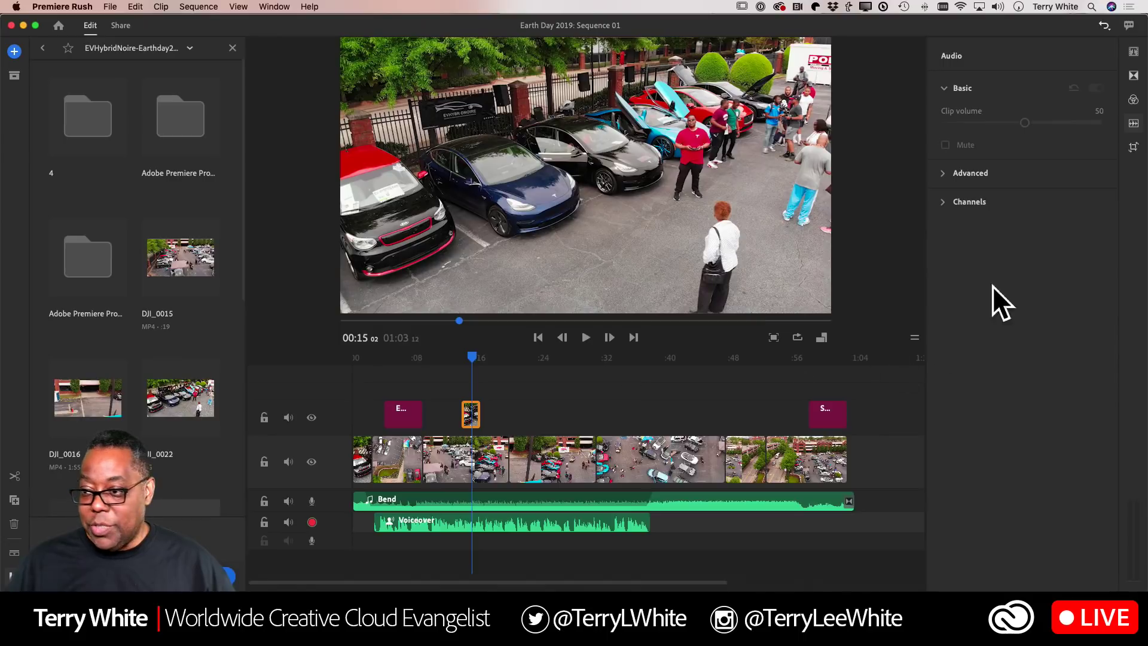
- Apply a Cross Dissolve transition to both the start and the end of the overlaid DJI_0022 photo
click(1133, 77)
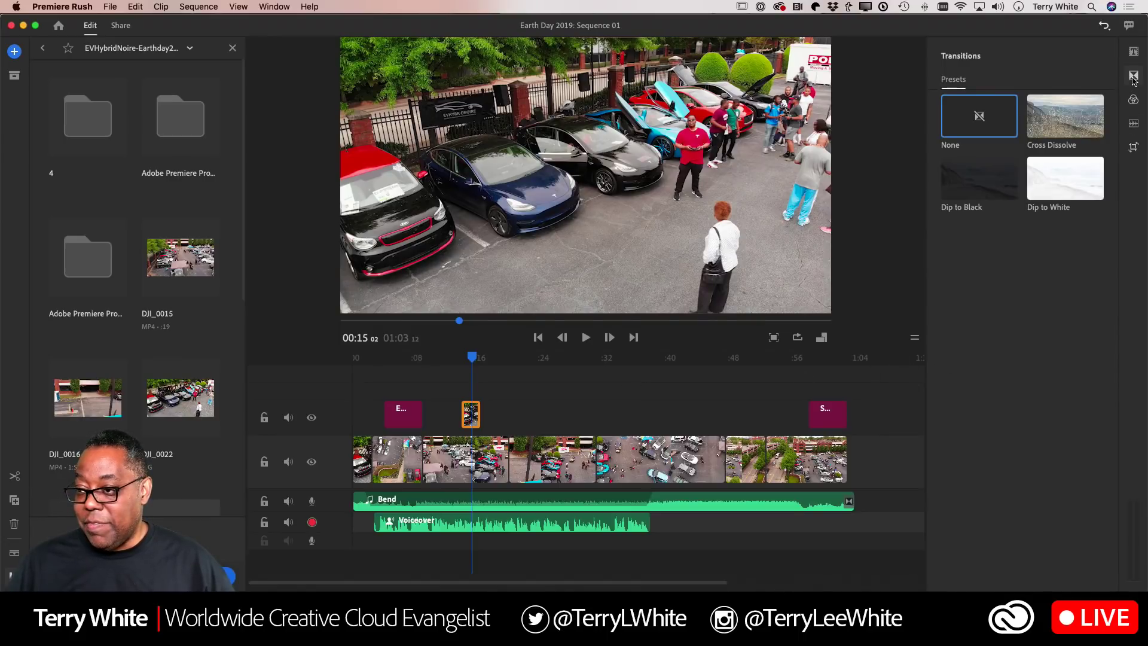
click(1133, 76)
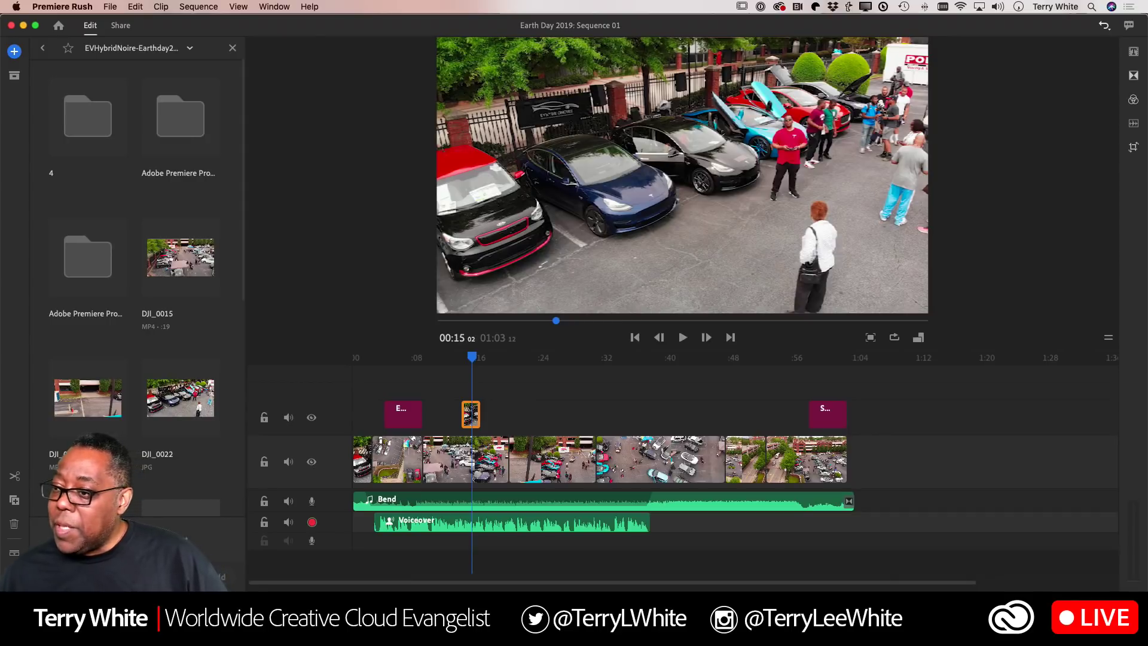
click(1133, 76)
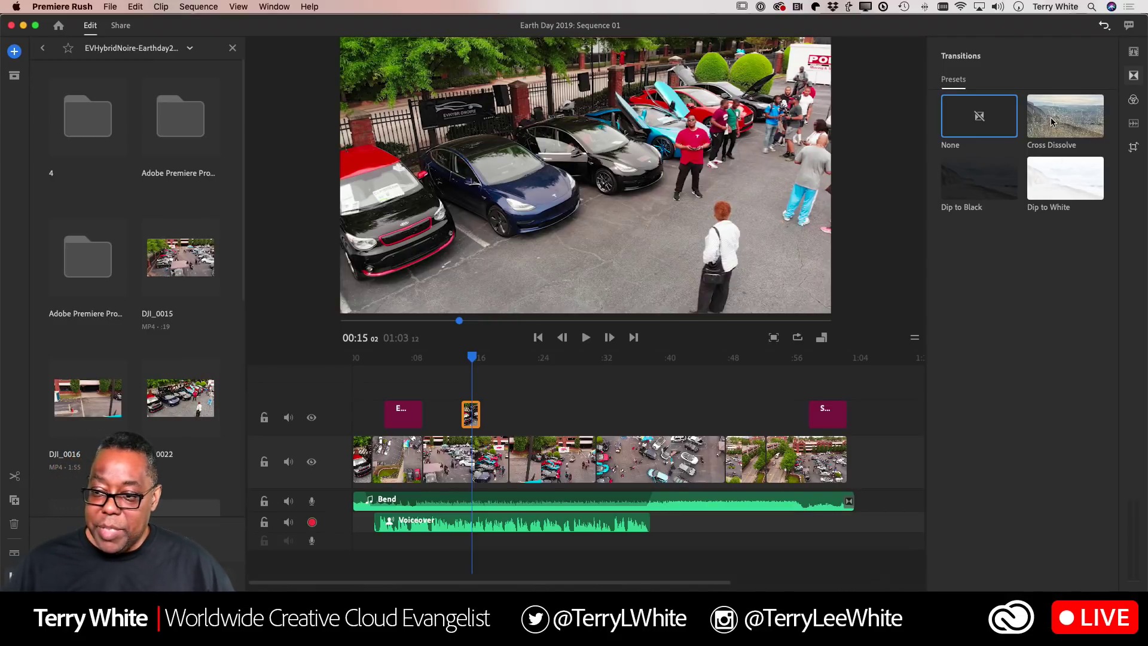
drag(1052, 122, 472, 418)
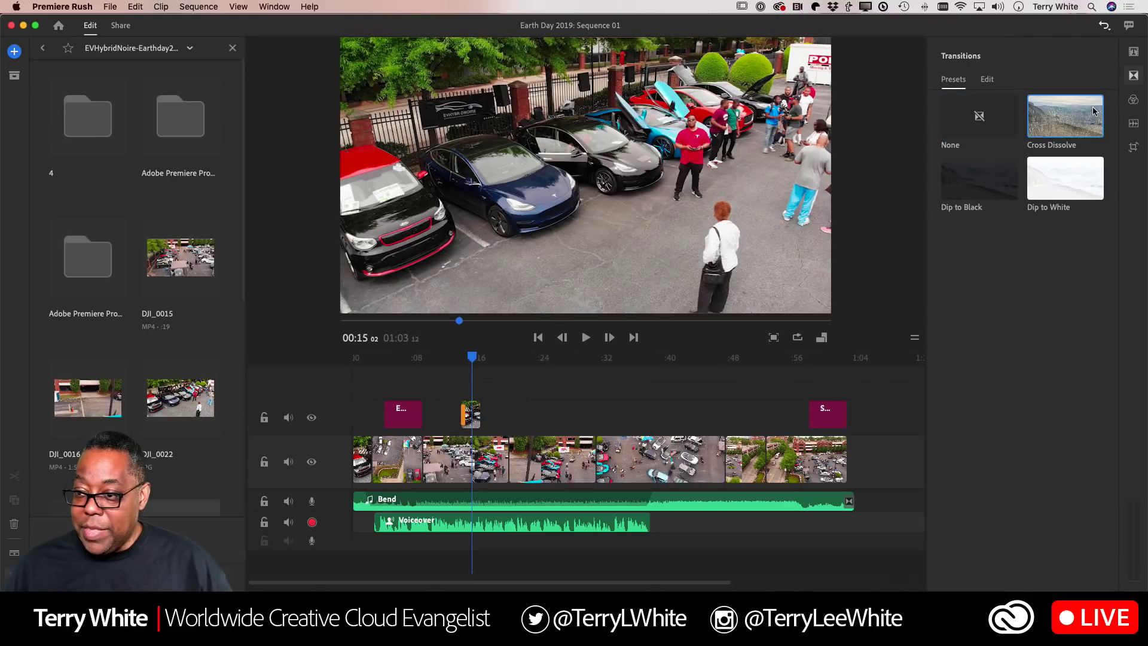
drag(1094, 111, 480, 422)
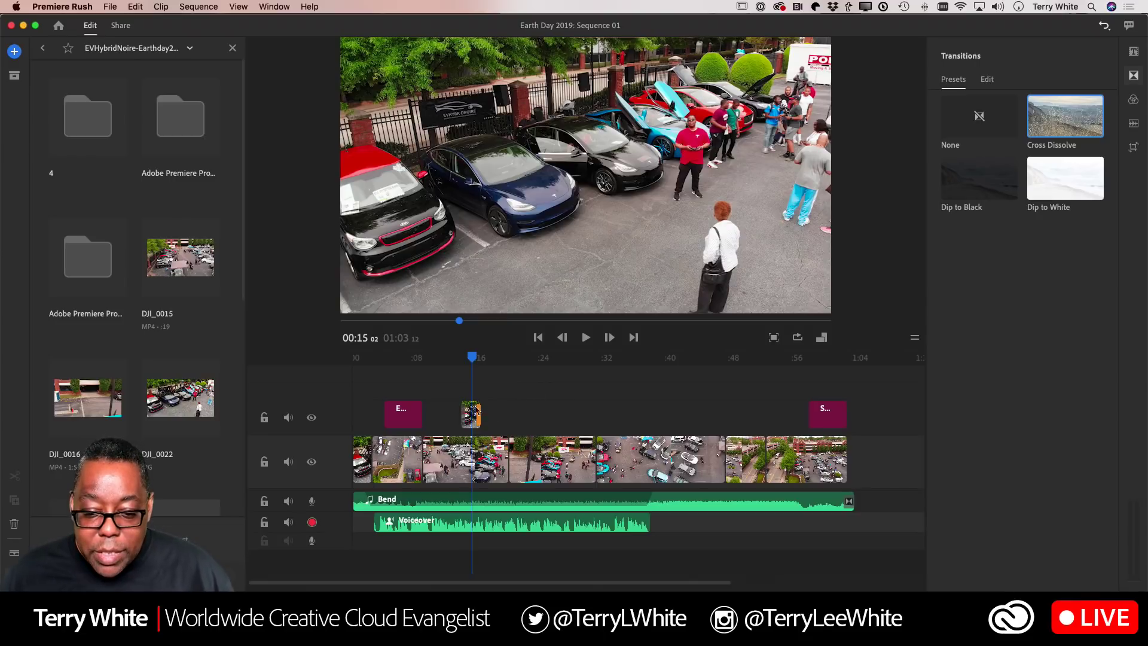
click(467, 420)
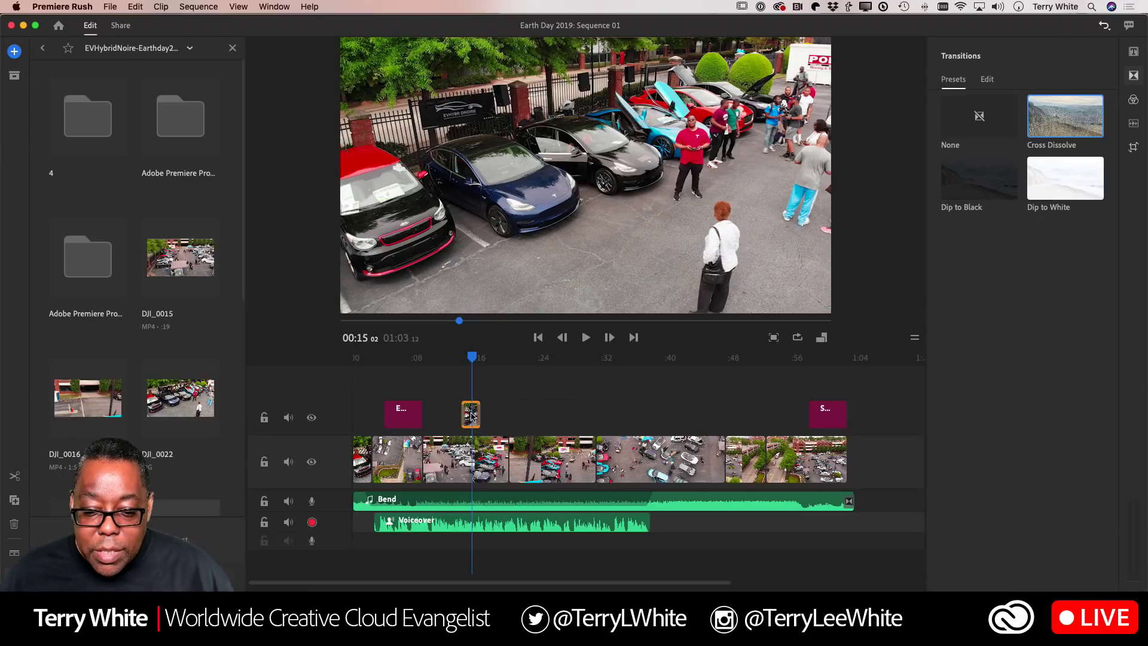
- Scrub through the overlaid photo up to 00:17:02 to check its dissolves, reselect it and close the media browser
click(470, 365)
mouse_move(469, 366)
mouse_down()
mouse_move(455, 366)
mouse_move(489, 370)
mouse_up()
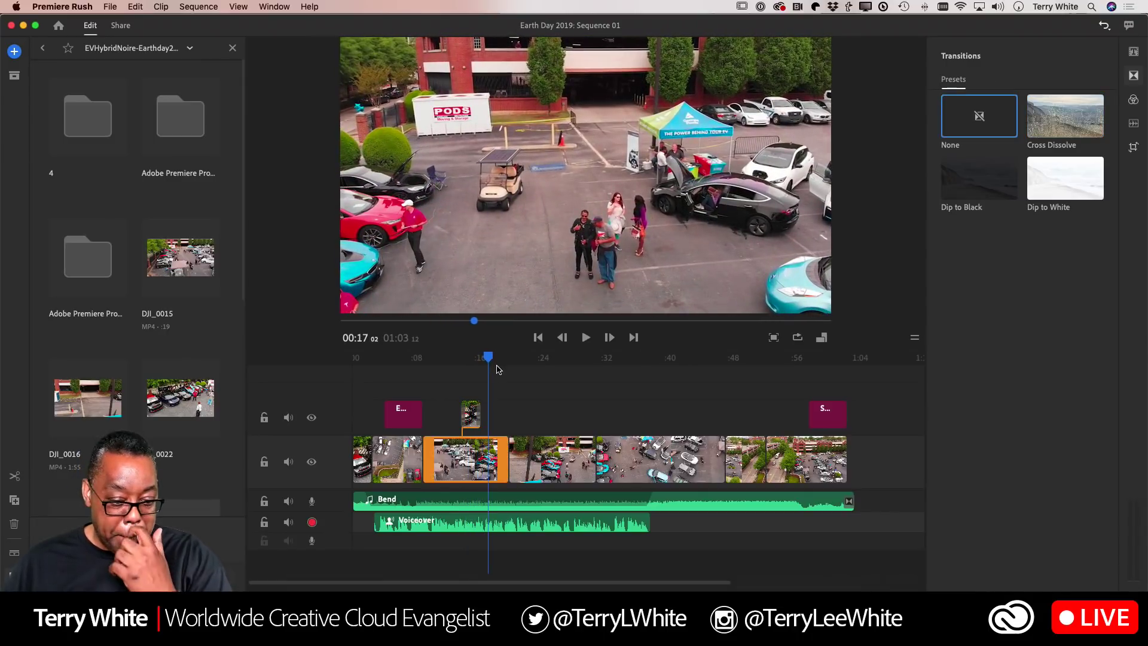
click(468, 417)
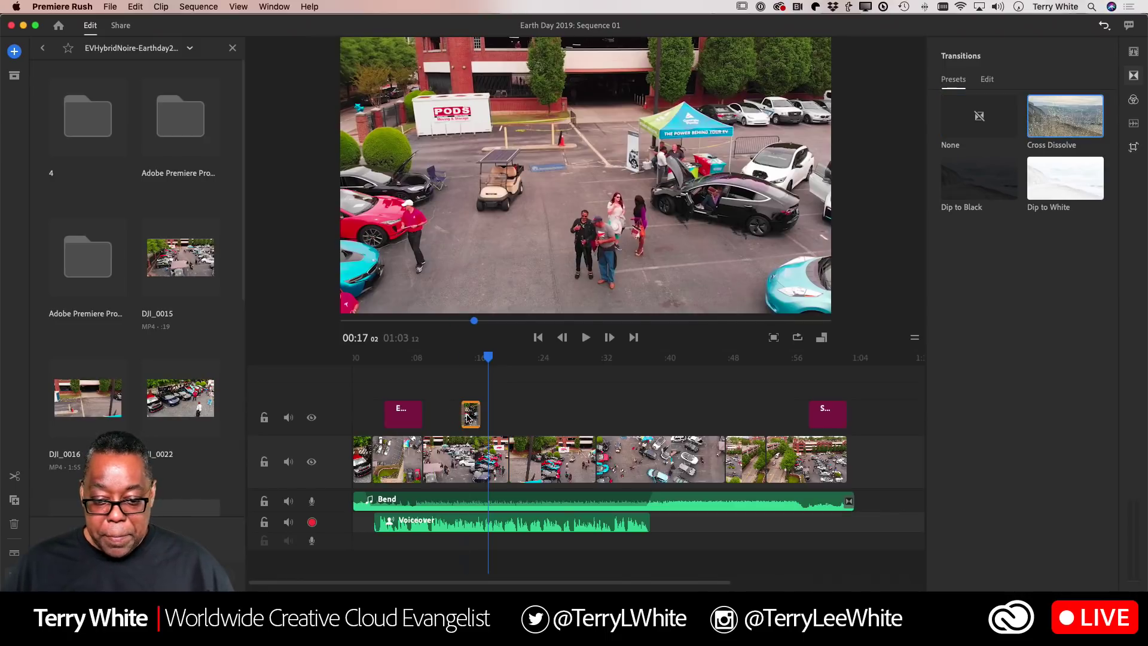
click(468, 417)
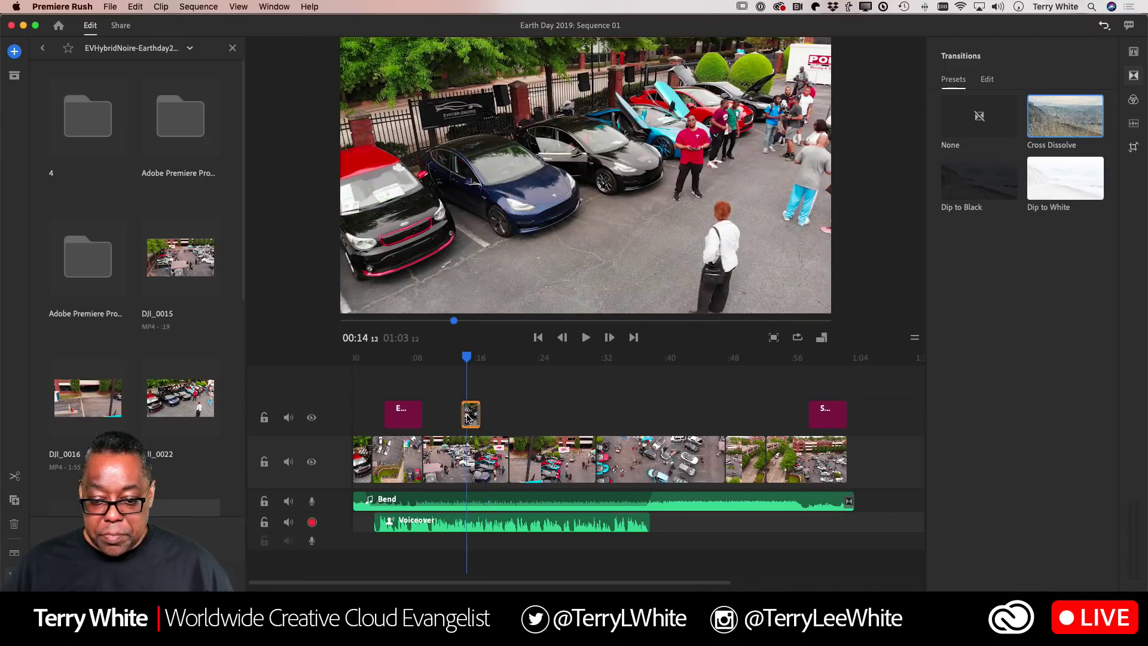
click(233, 47)
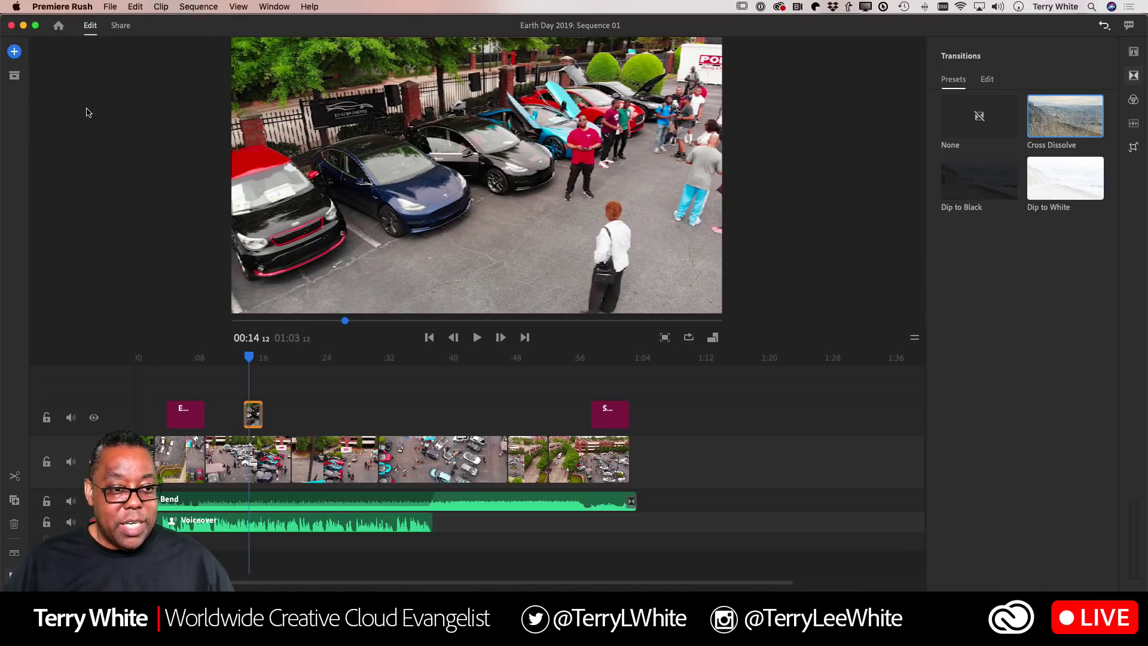
- View the project list here and on the mirrored phone in QuickTime Player, and reopen the Earth Day 2019 project
click(59, 26)
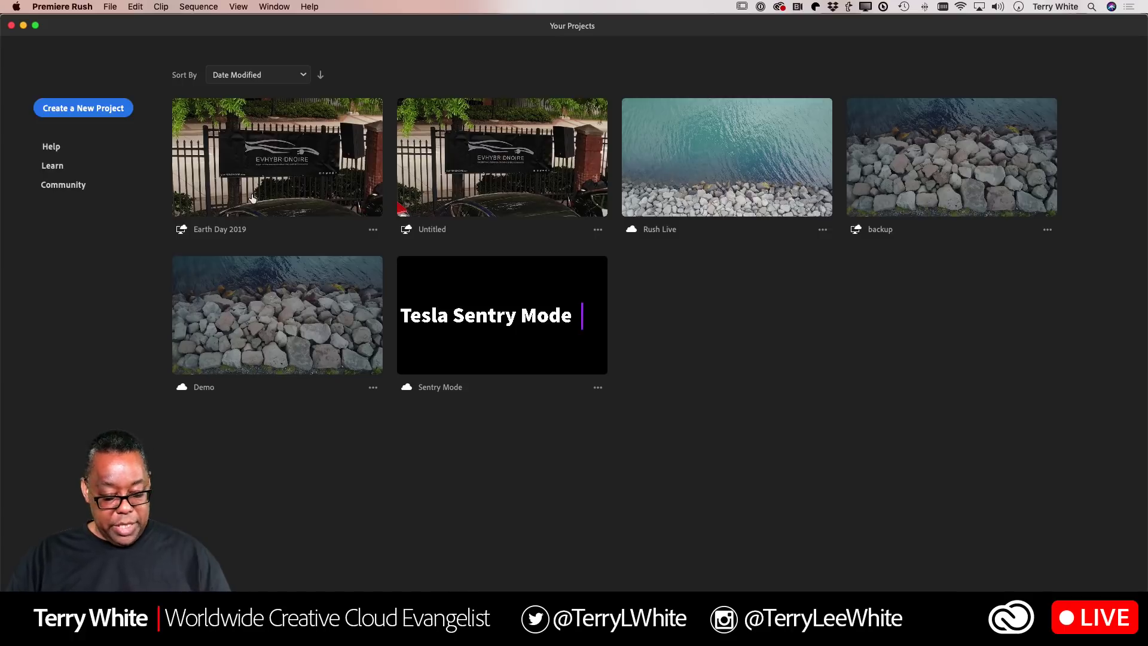
key(super+Tab)
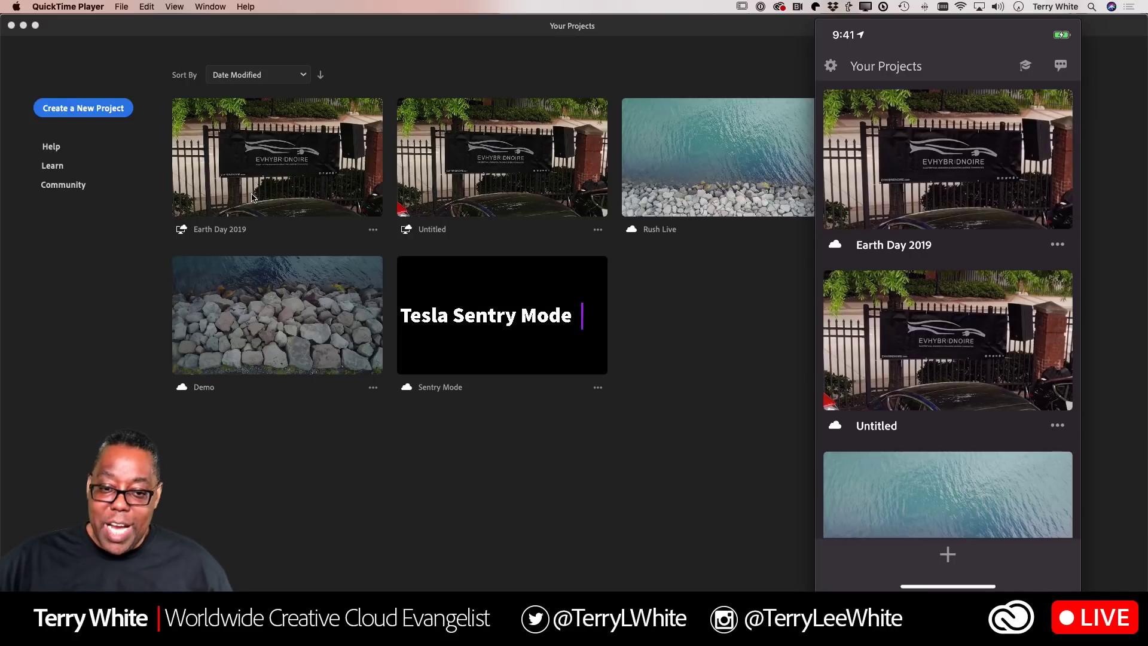
key(super+Tab)
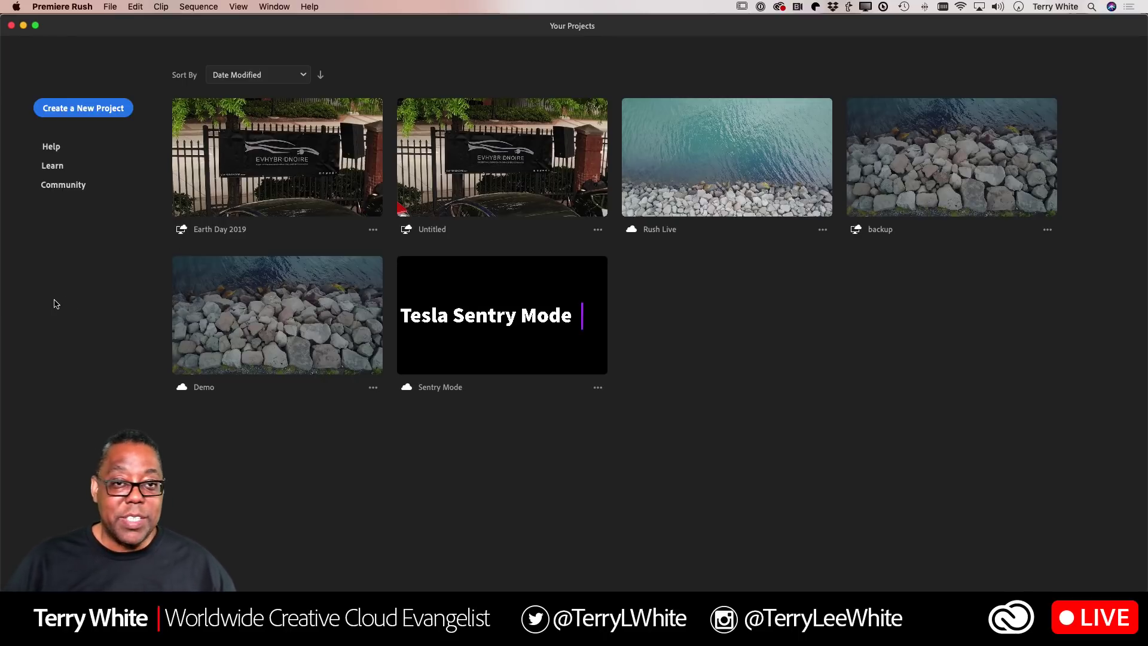
click(244, 190)
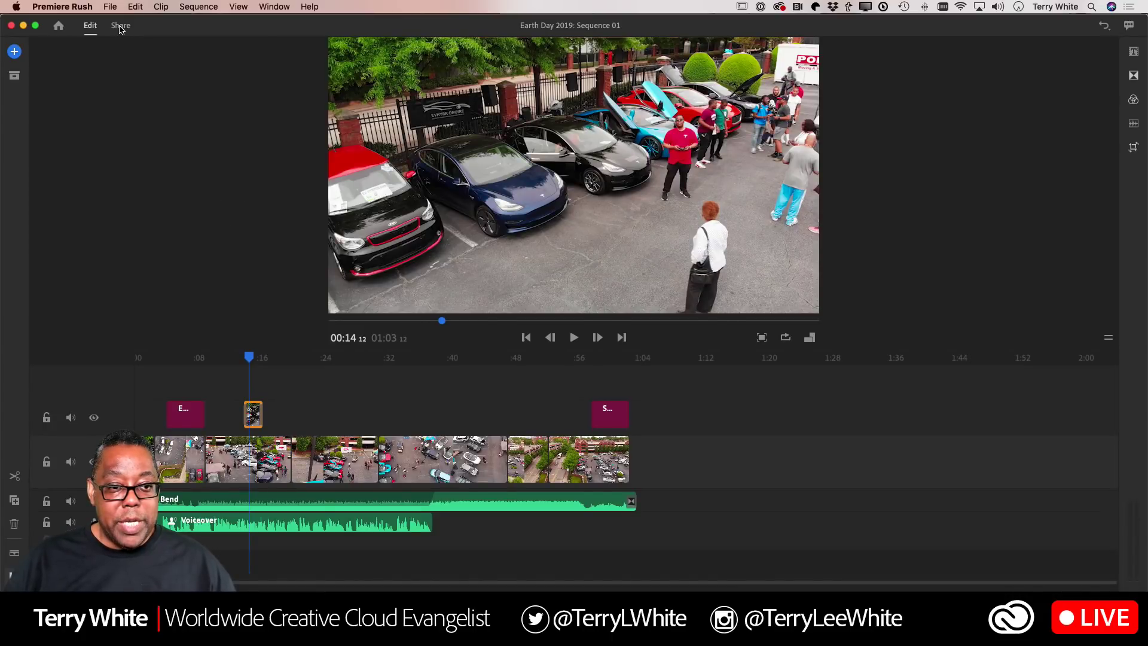
- Open the sharing settings for a local export and name the output file EarthDay2019-Ru
key(super+e)
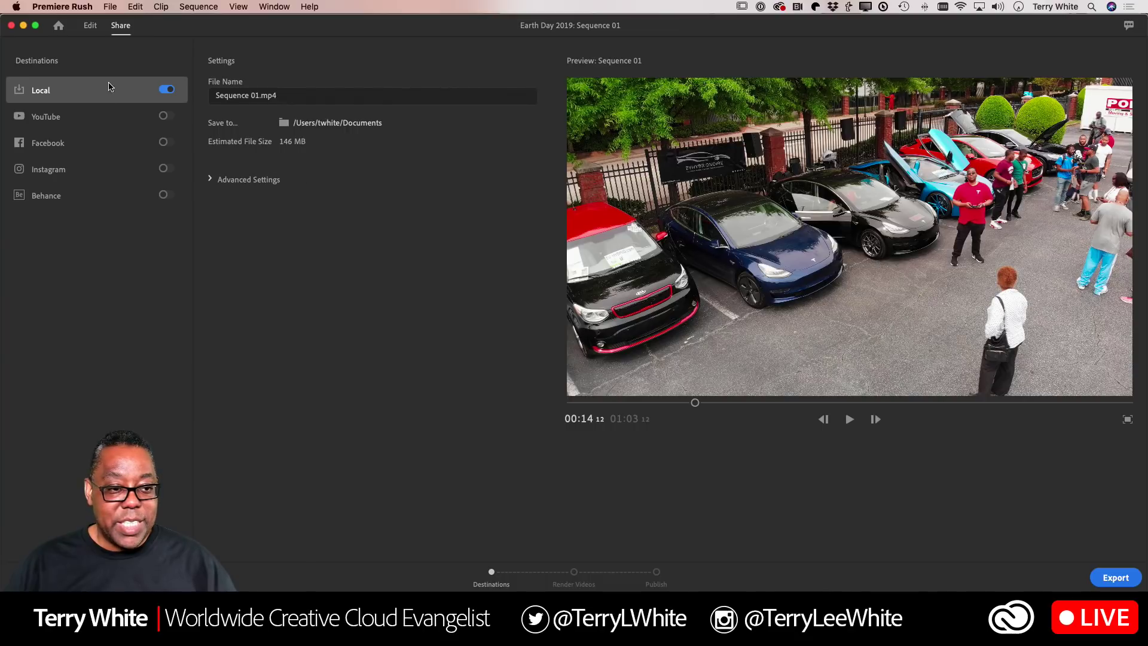
click(251, 97)
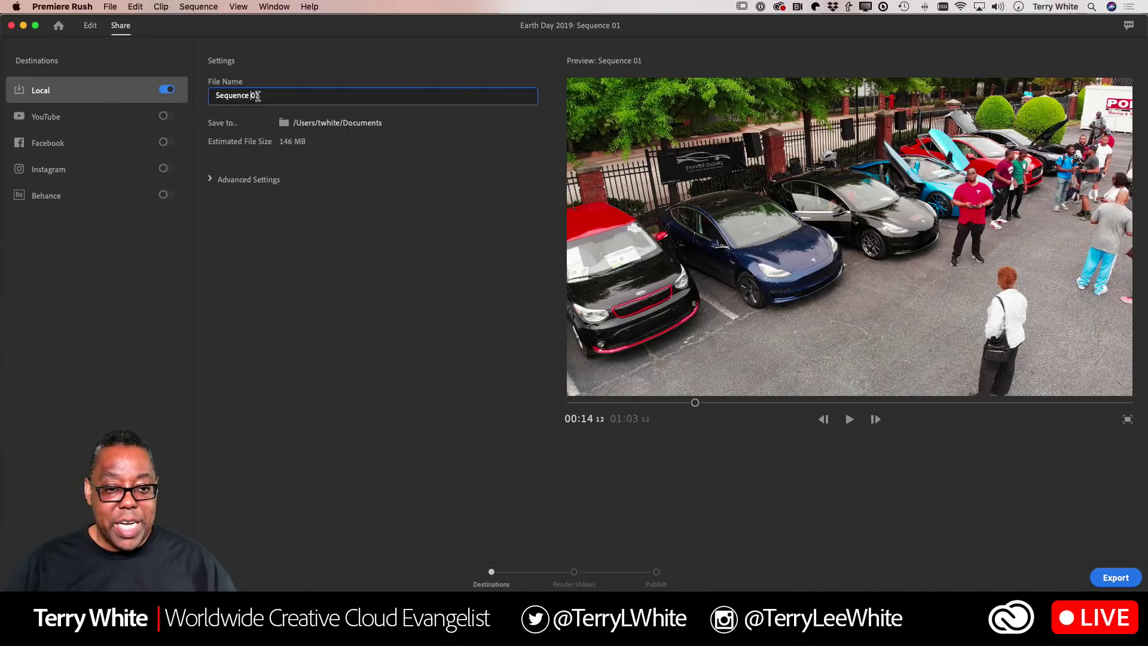
drag(257, 96, 169, 97)
text(EarthDay2019-)
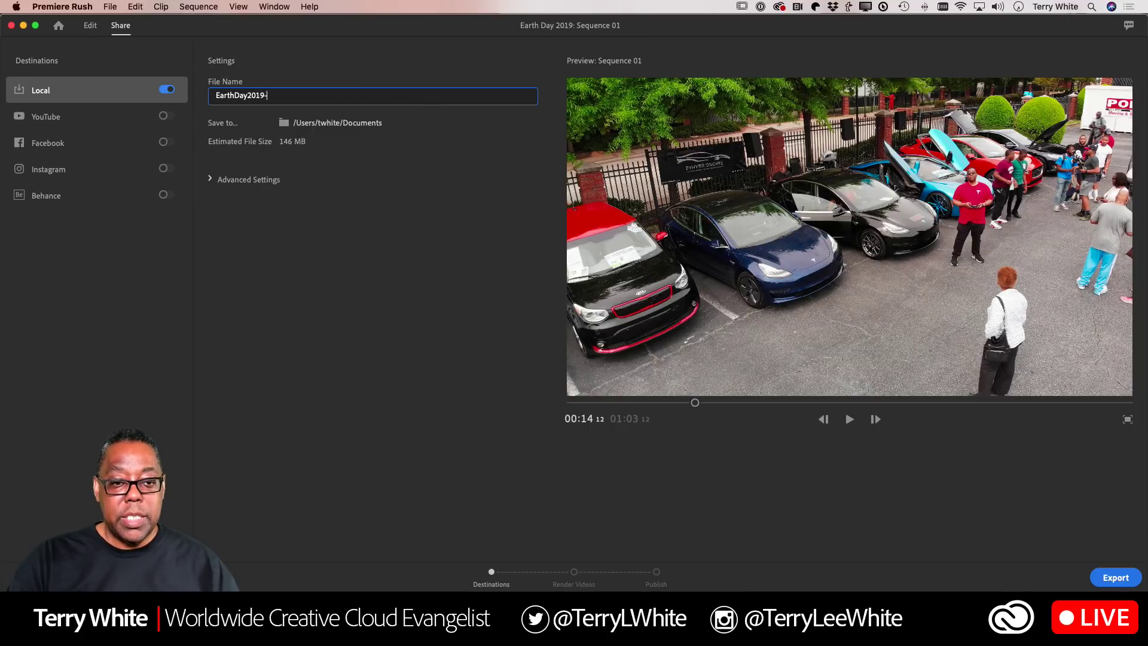
text(Ru)
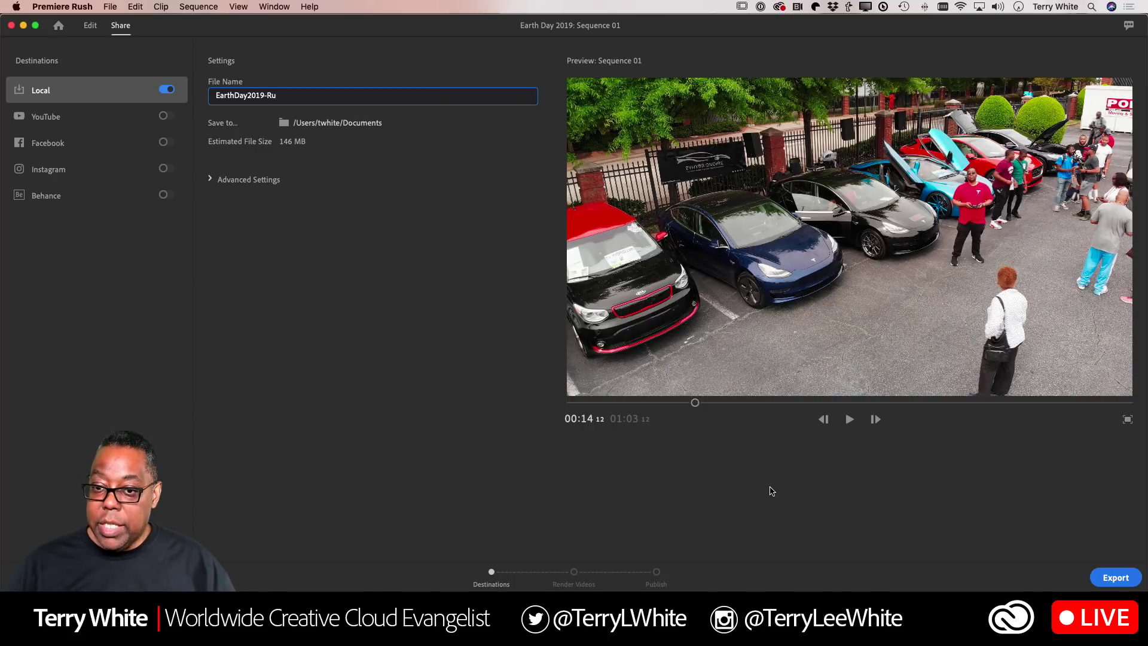
- Export the video locally to the Documents folder with the automatic advanced settings and preview EarthDay2019-Ru.mp4
click(212, 180)
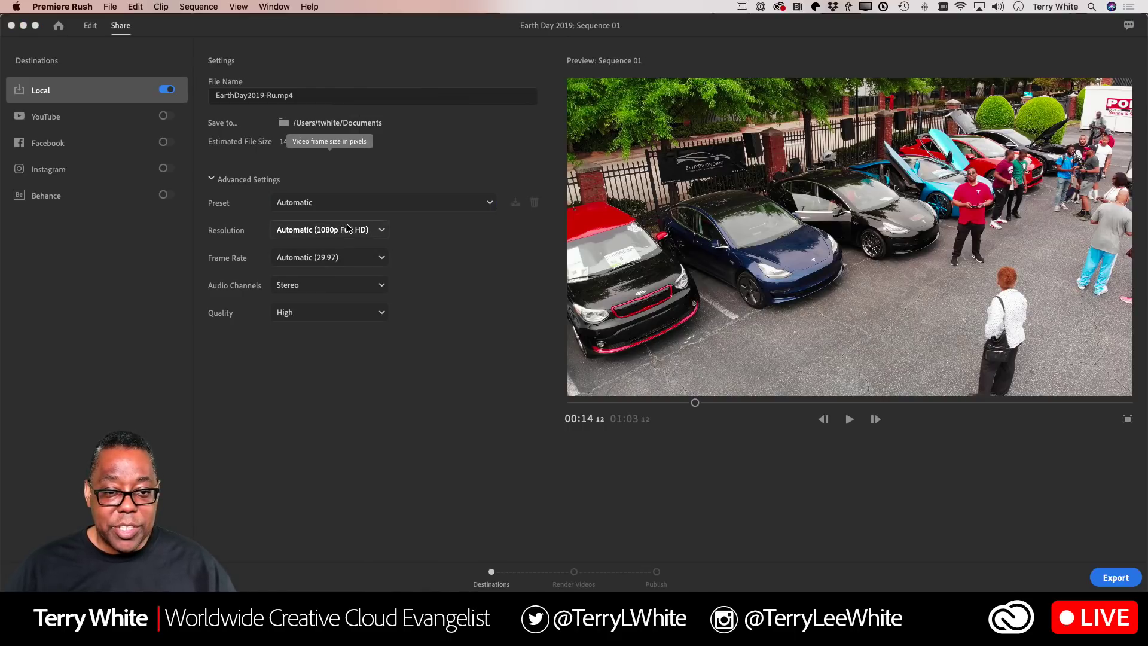
click(214, 179)
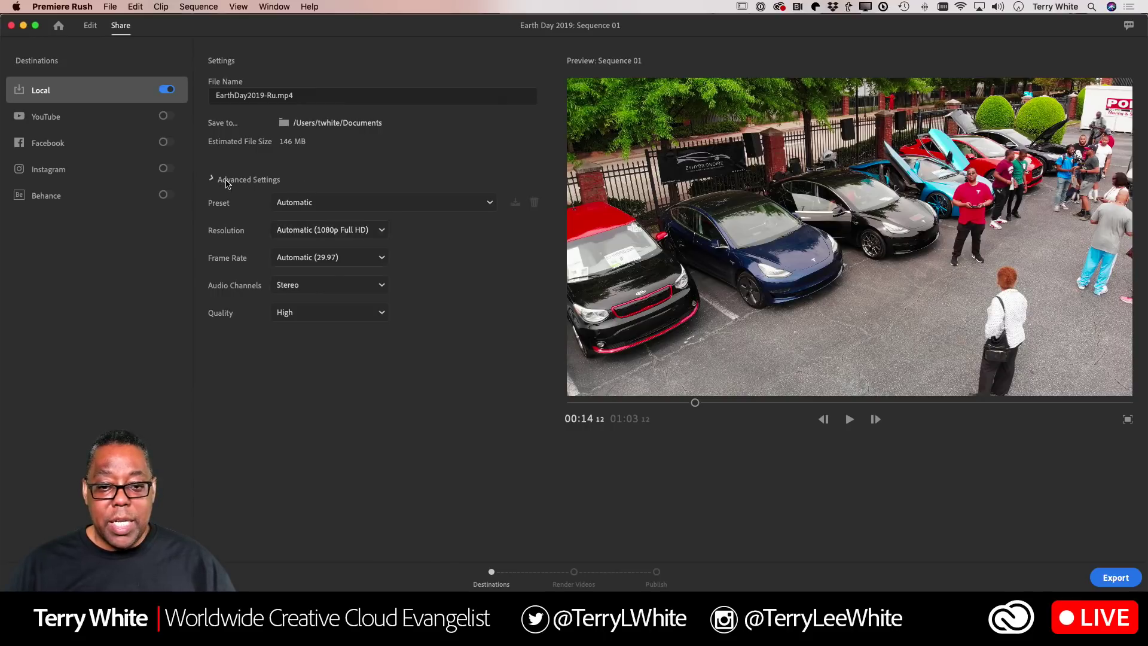
click(1116, 577)
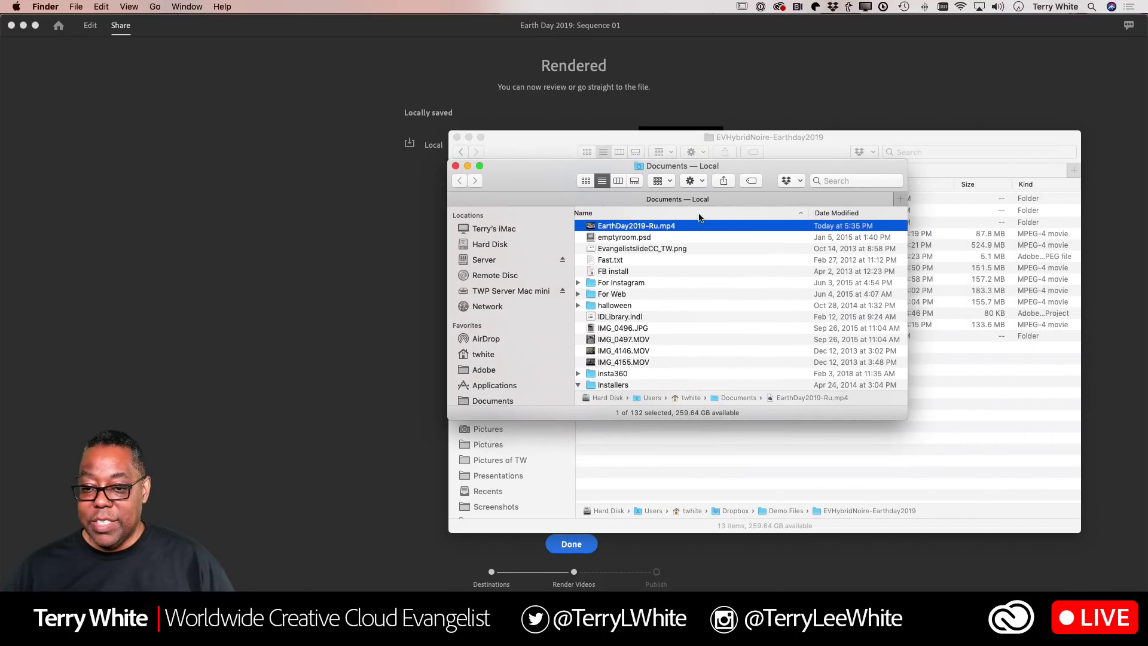
key(space)
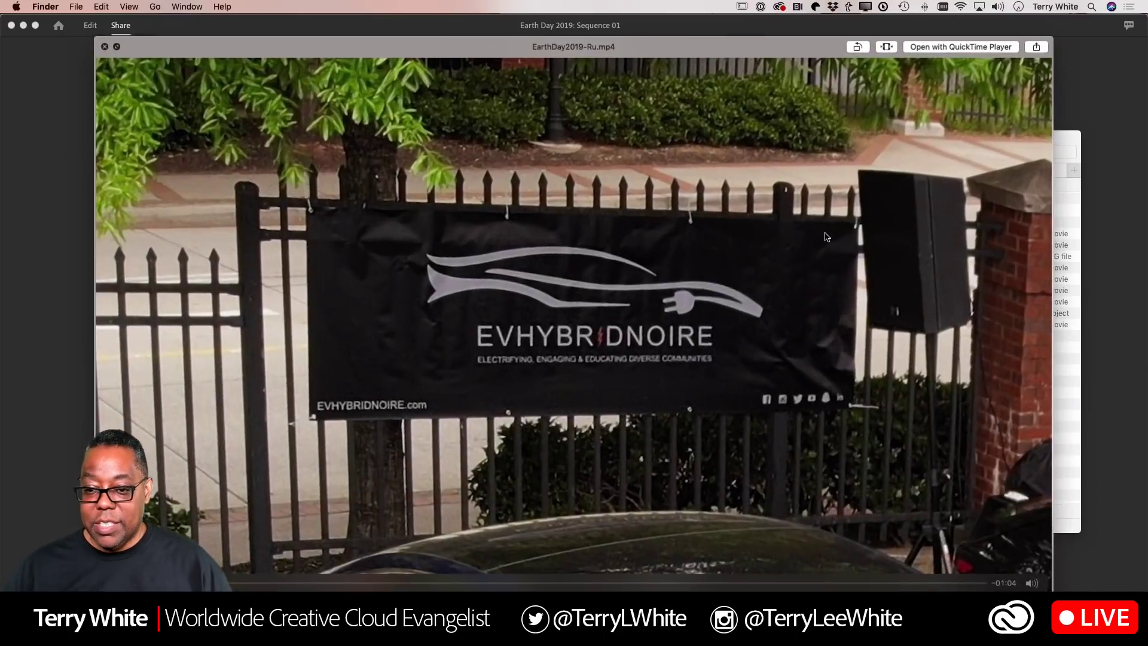